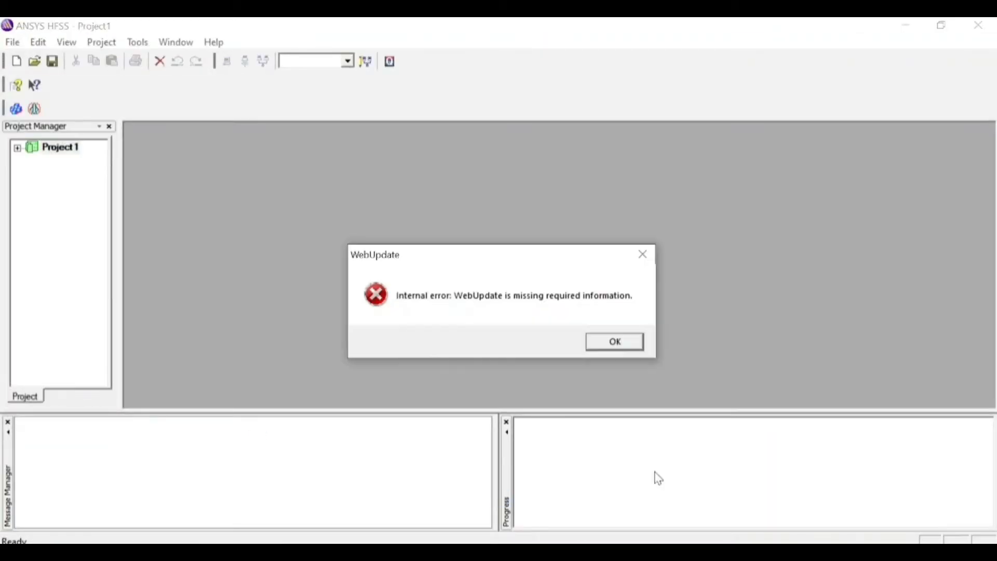
Dismiss the WebUpdate error and save the project to the Desktop under the file name monopoleant
left_click(612, 353)
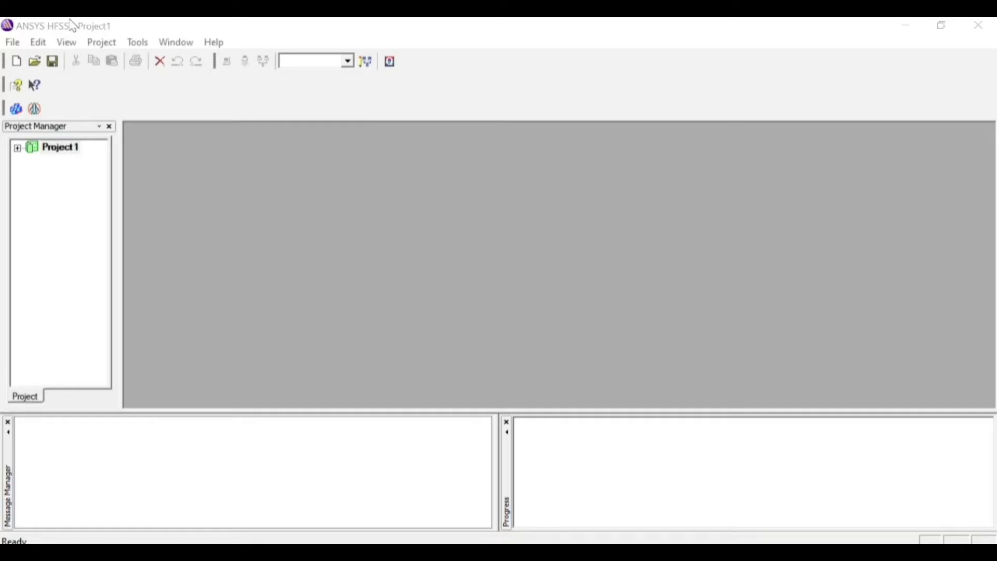
right_click(48, 152)
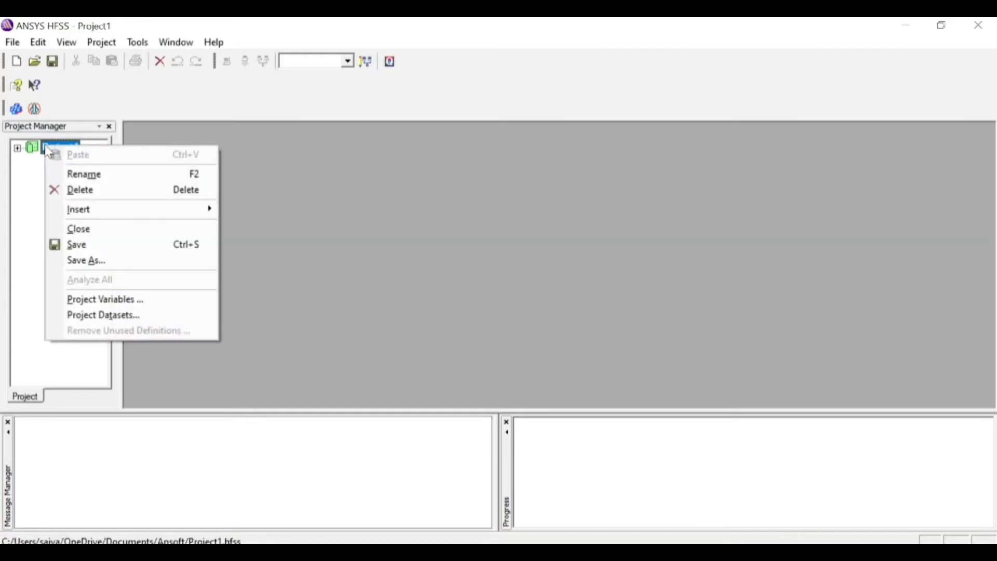
left_click(112, 265)
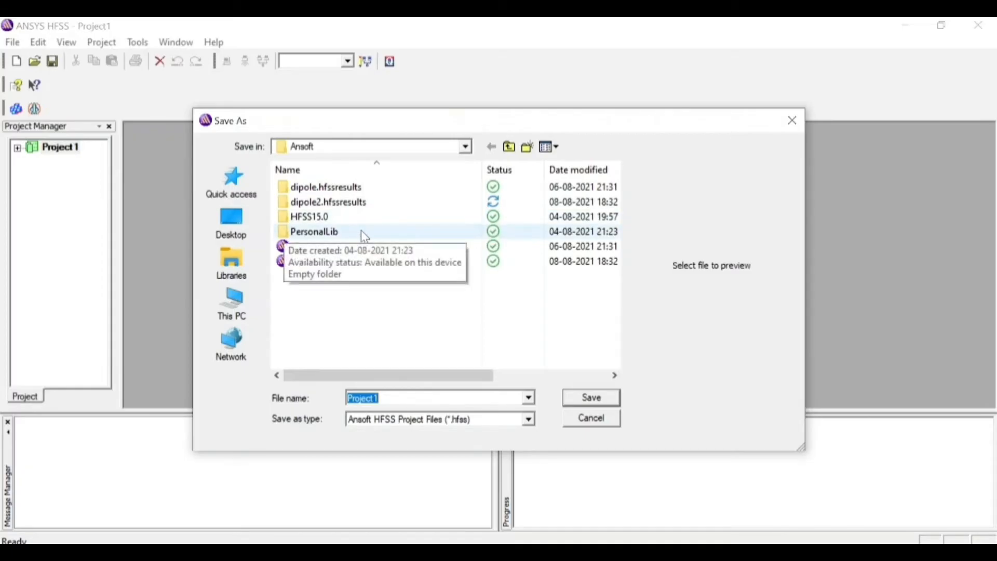
left_click(249, 240)
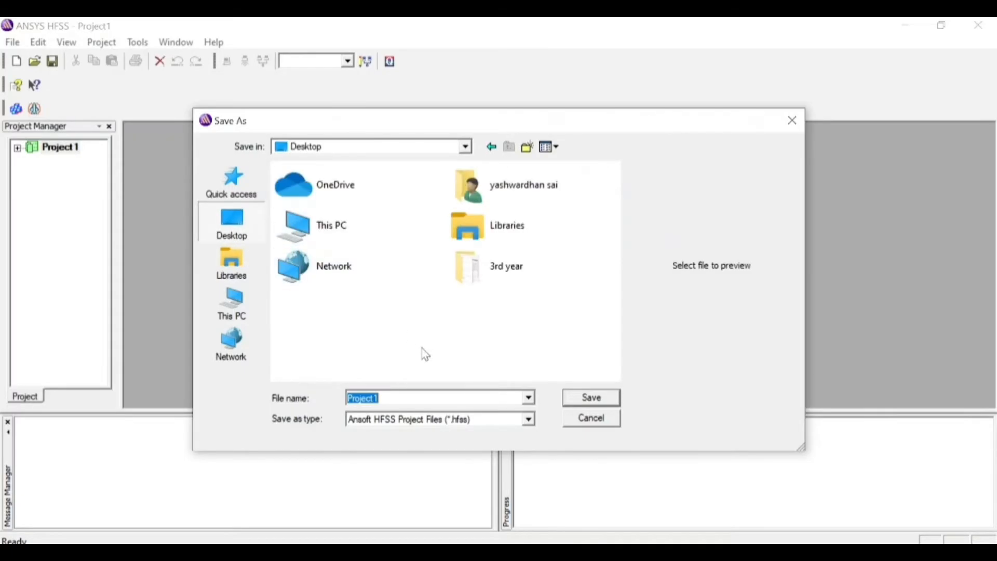
left_click(408, 397)
key("BackSpace")
key("BackSpace")
key("BackSpace")
key("BackSpace")
key("BackSpace")
key("BackSpace")
key("BackSpace")
key("BackSpace")
type("hal")
key("BackSpace")
key("BackSpace")
key("BackSpace")
type("monopoleant")
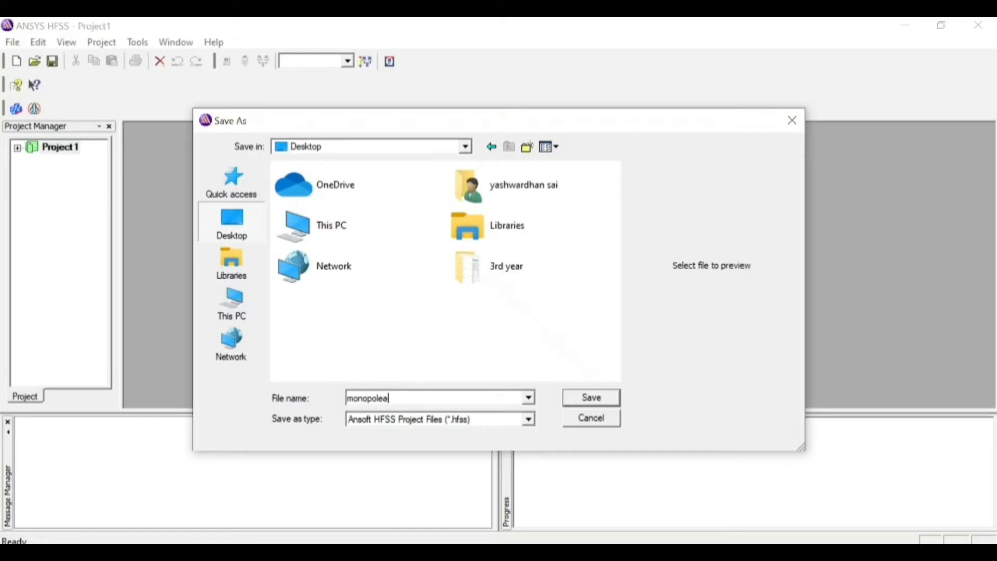
left_click(587, 397)
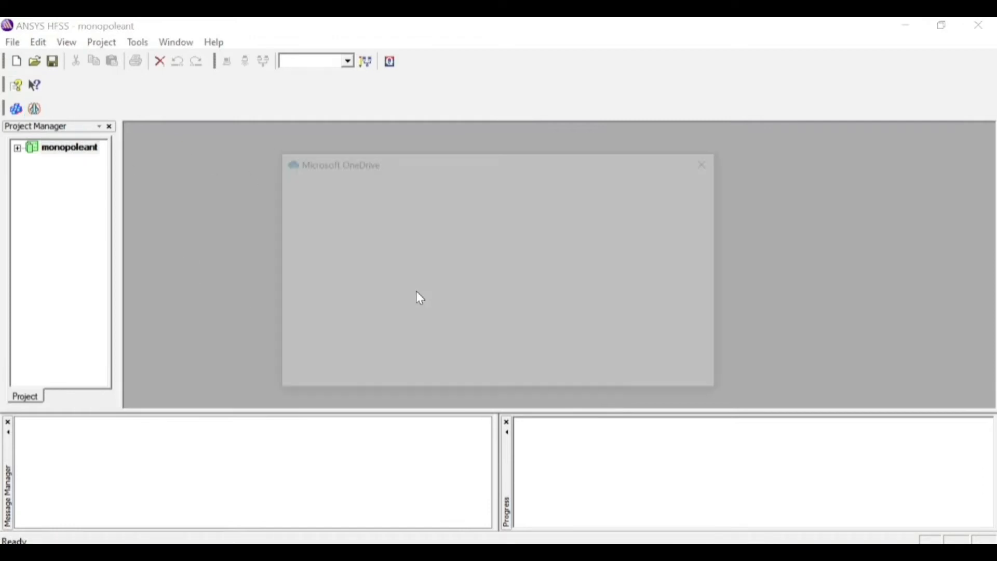
left_click(450, 356)
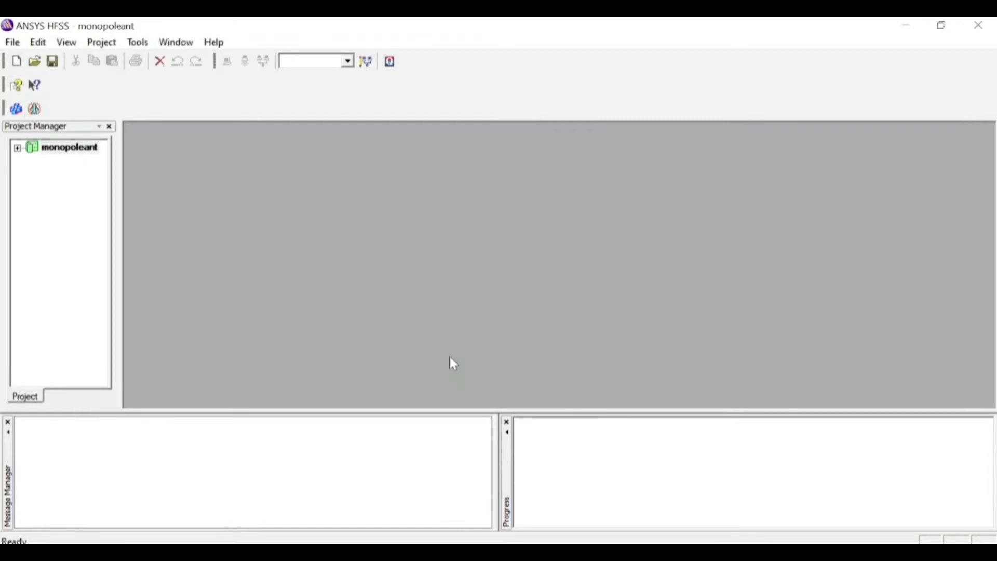
Insert an HFSS design and accept the Driven Modal solution type with Network Analysis
left_click(20, 114)
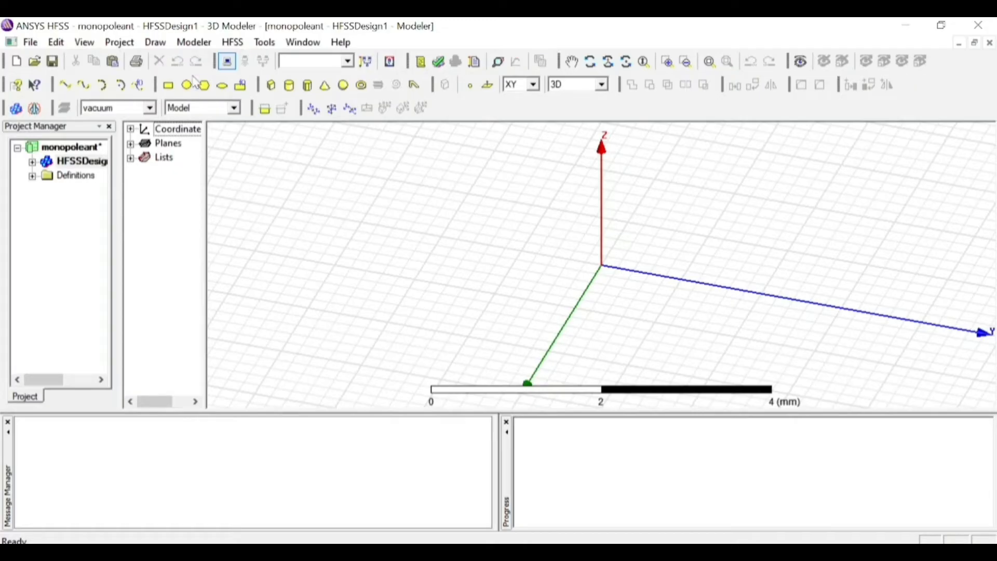
left_click(232, 42)
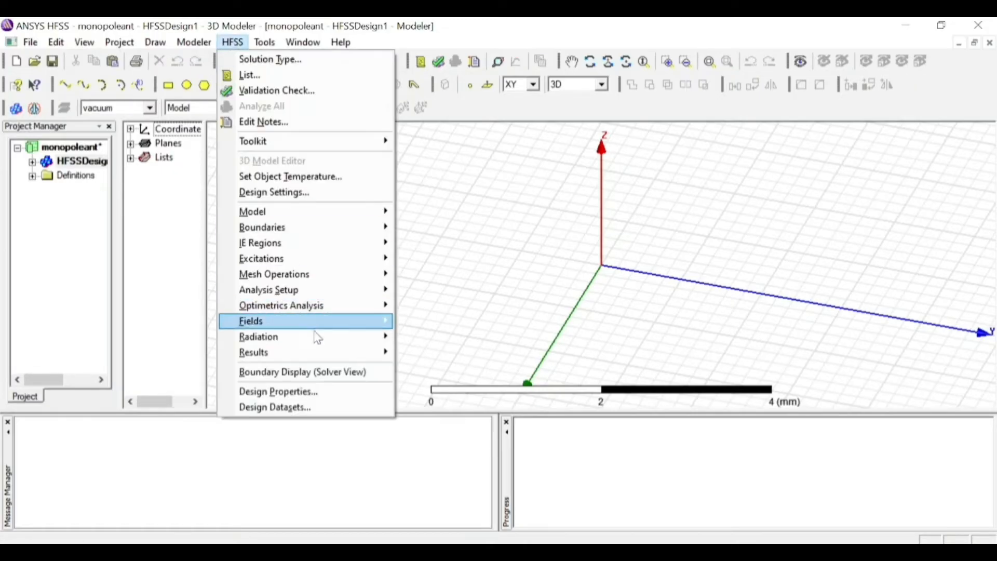
left_click(269, 60)
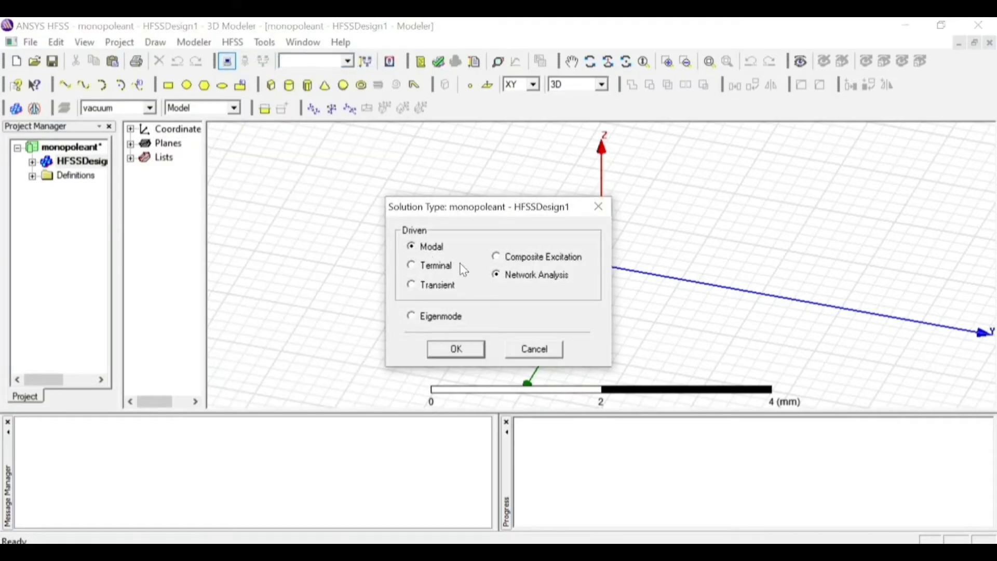
left_click(456, 348)
Set the model units to mm without rescaling to new units
left_click(202, 41)
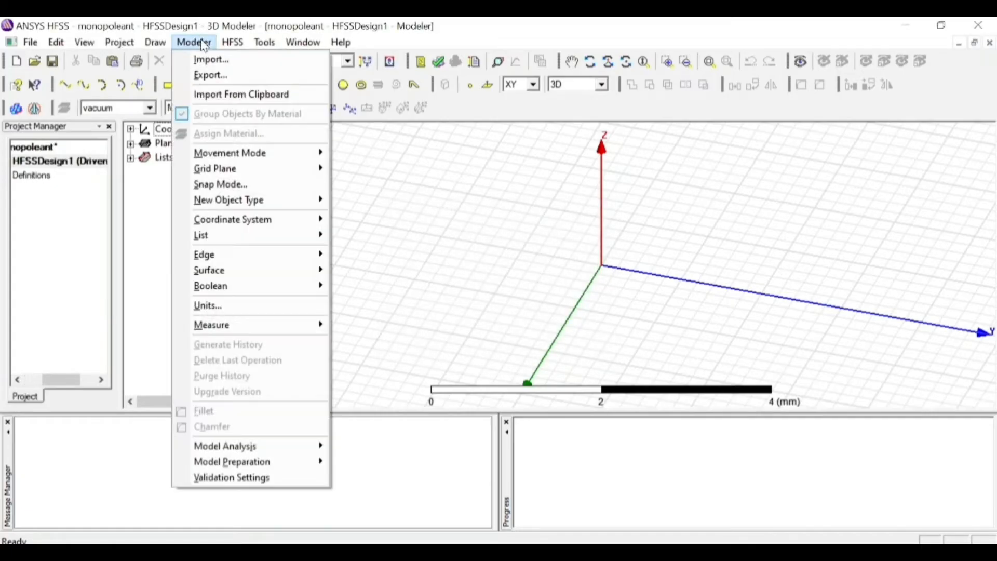
left_click(242, 303)
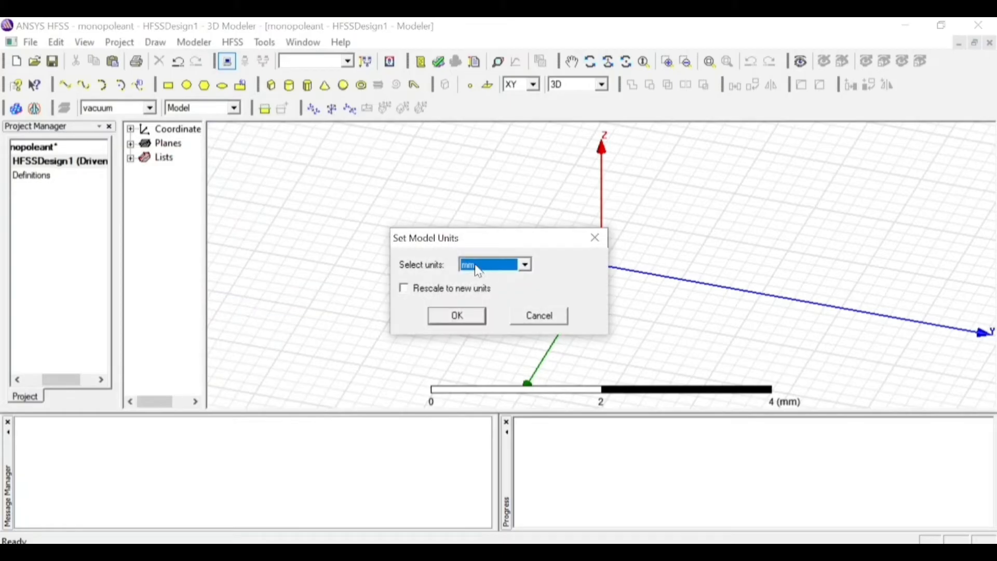
left_click(478, 270)
left_click(480, 321)
left_click(457, 316)
Add a local design variable co with unit type Speed, units m_per_sec and value 300000000
left_click(233, 43)
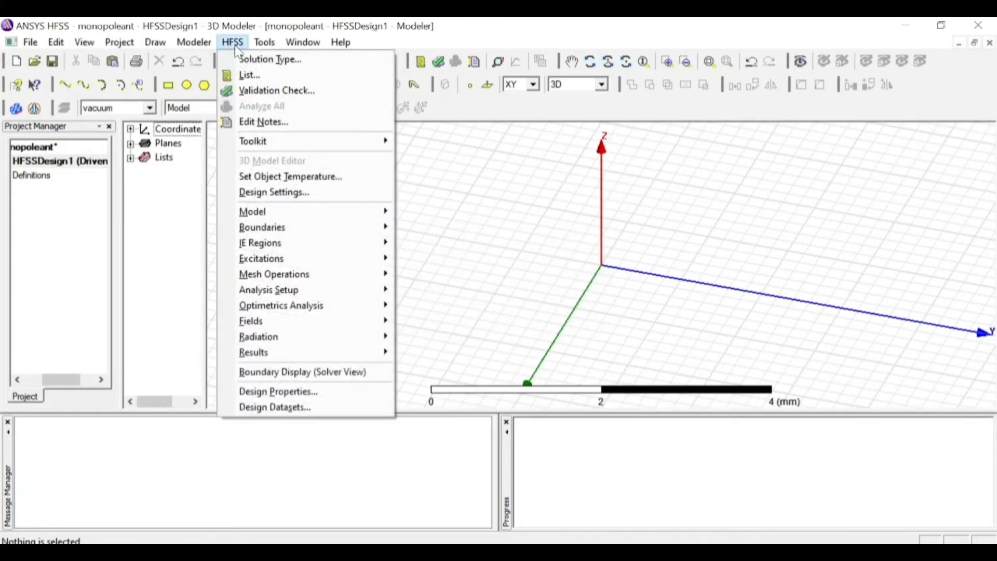
left_click(338, 391)
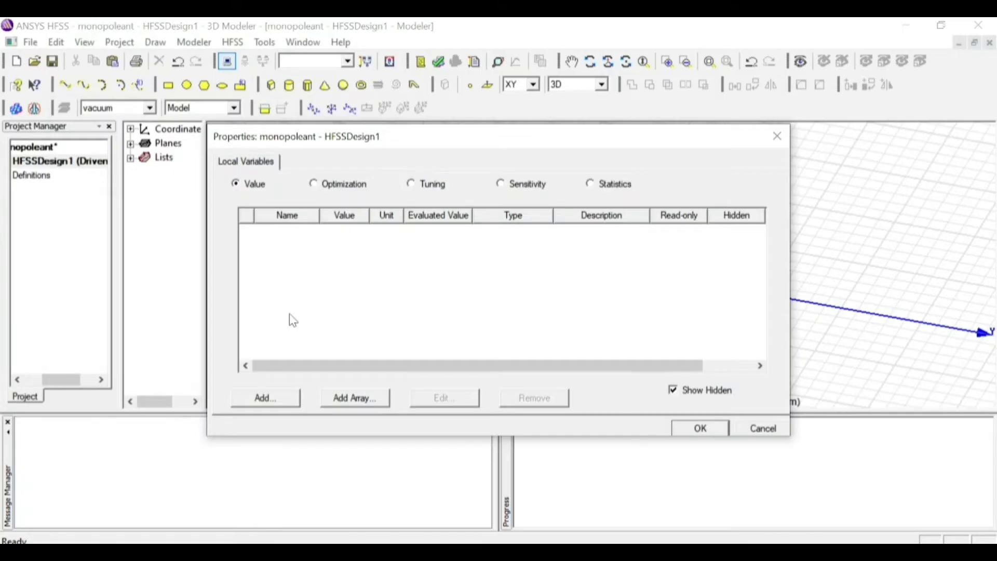
left_click(284, 401)
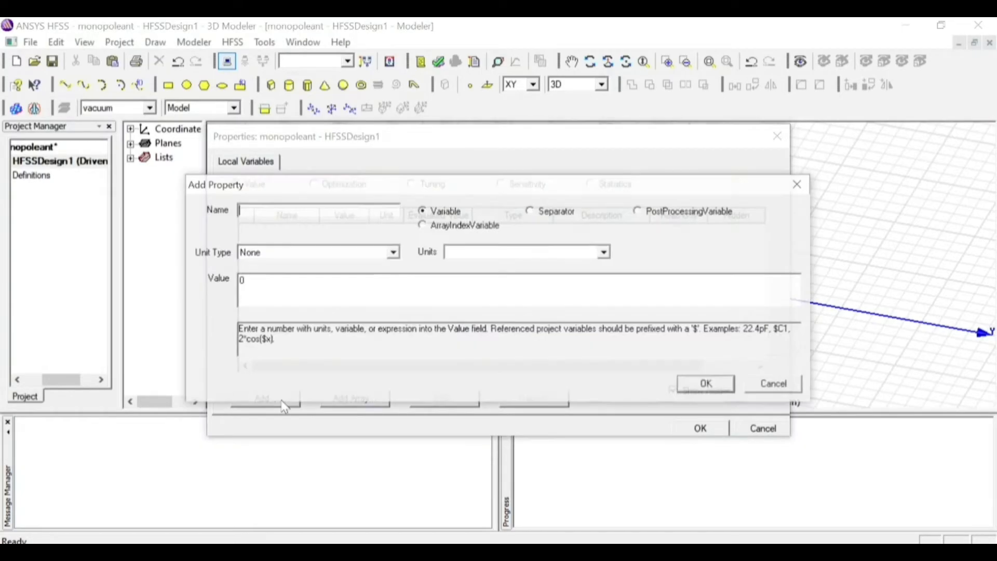
type("co")
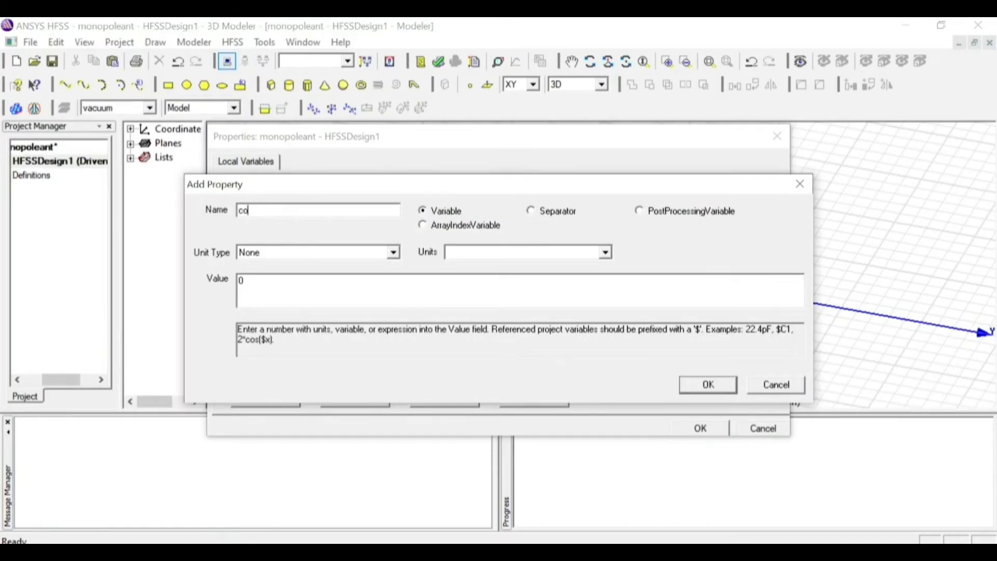
left_click(274, 255)
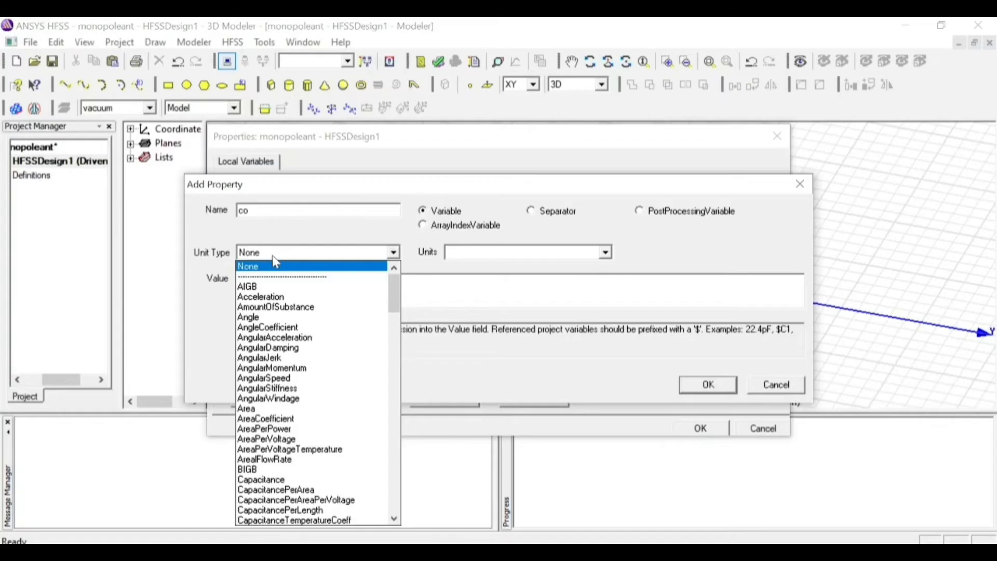
key("s")
left_click(254, 286)
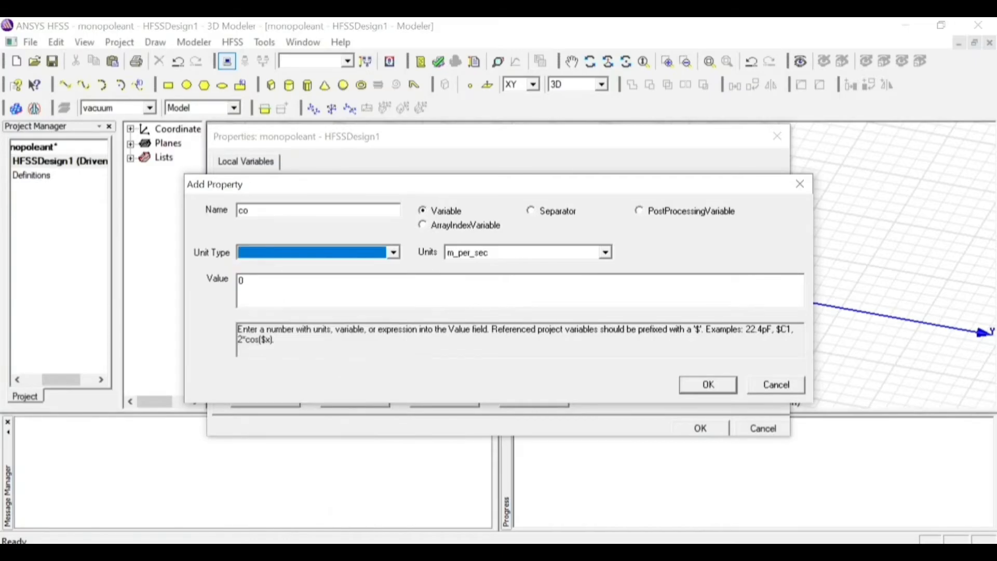
left_click(495, 255)
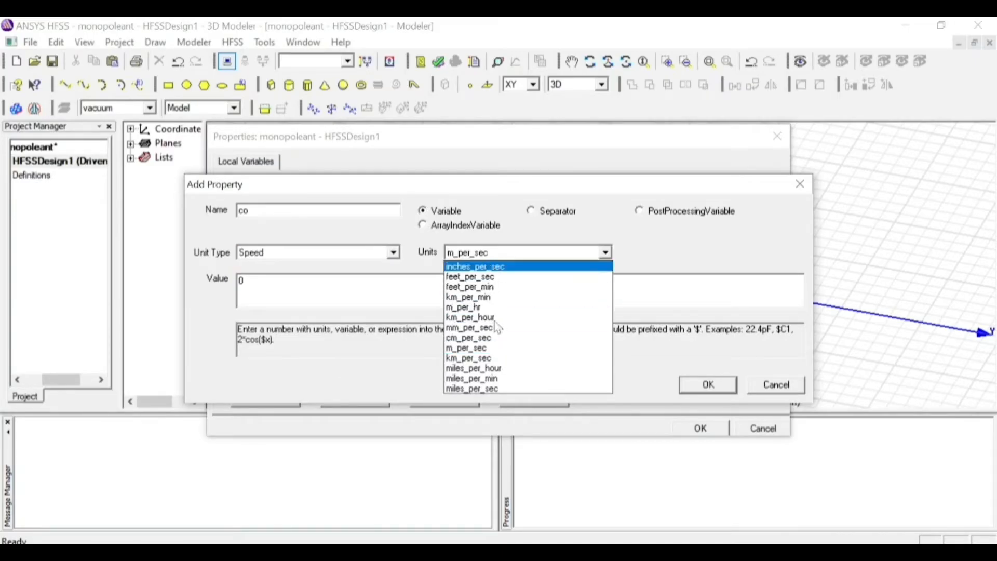
left_click(502, 348)
key("BackSpace")
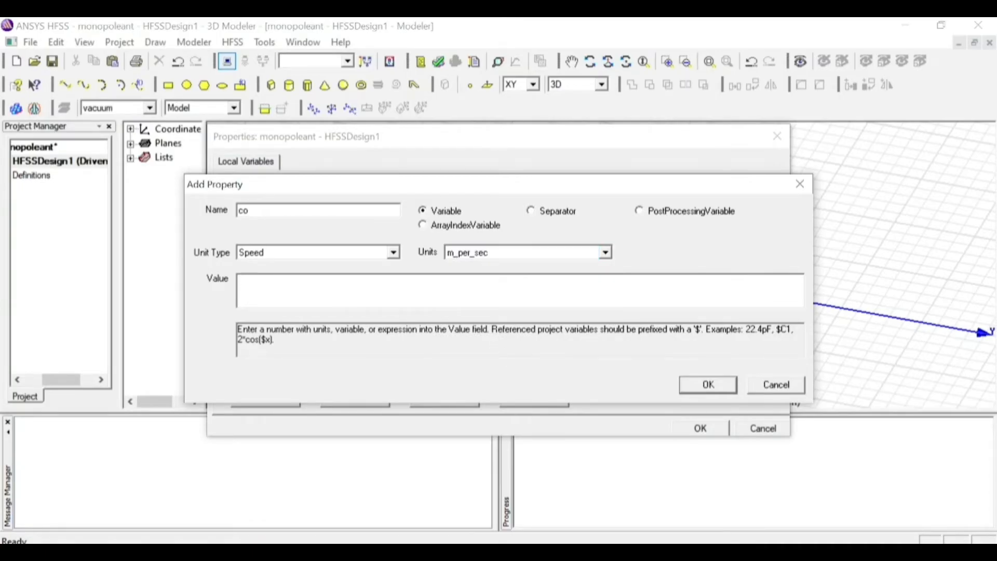
type("300000000")
left_click(725, 385)
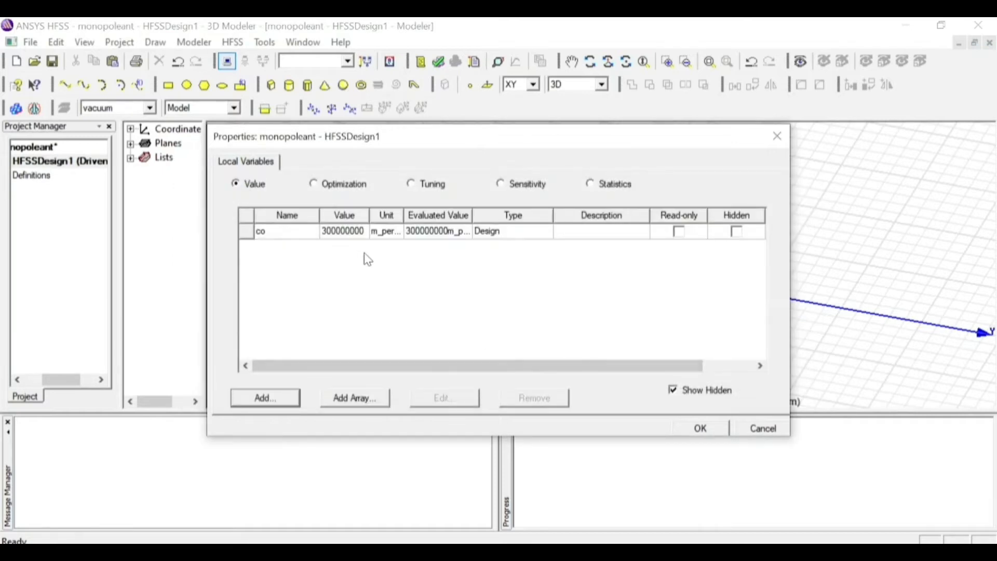
Add a design variable fo with unit type Frequency, units GHz and value 1
left_click(276, 394)
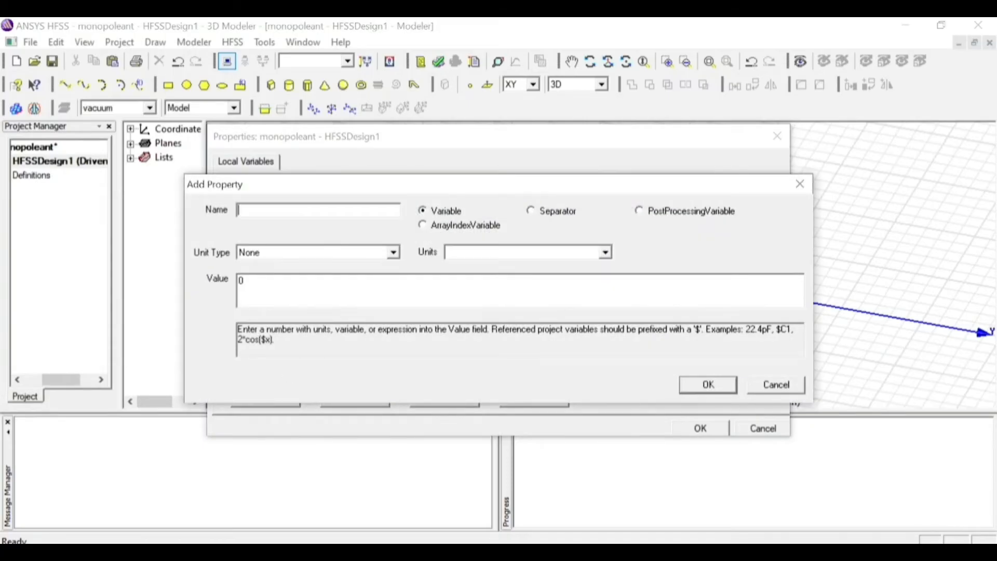
type("fo")
left_click(344, 252)
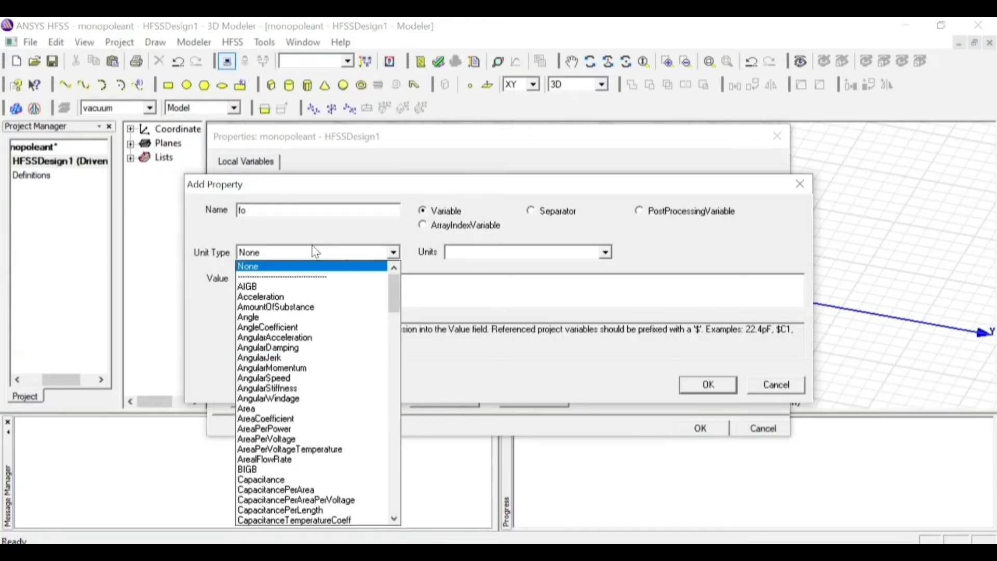
key("f")
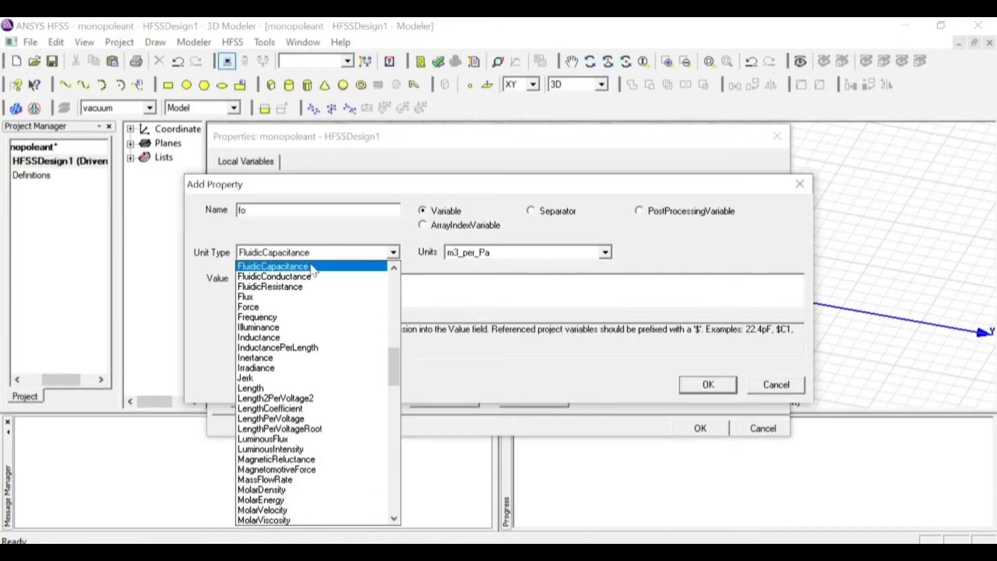
left_click(289, 318)
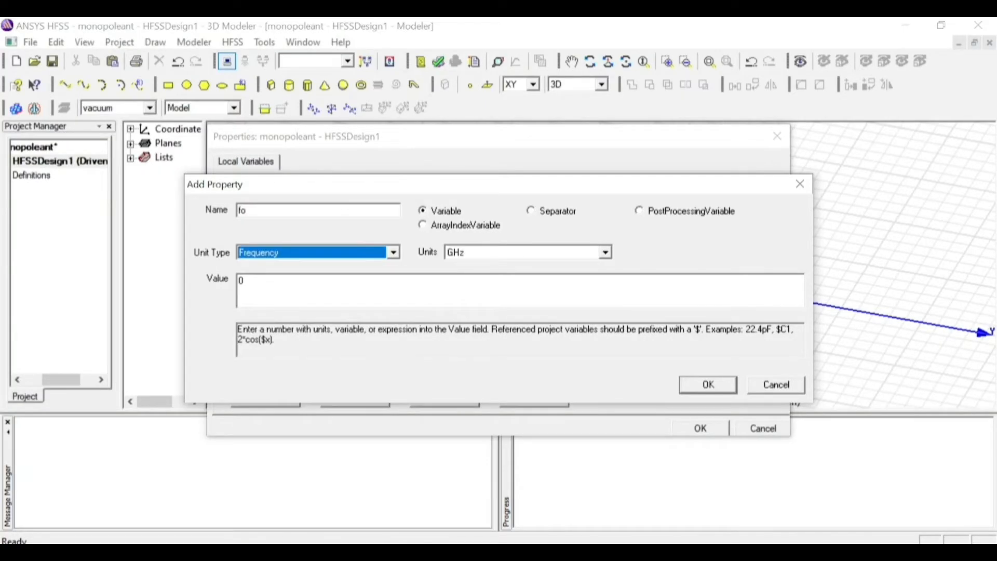
left_click(480, 281)
key("BackSpace")
type("1")
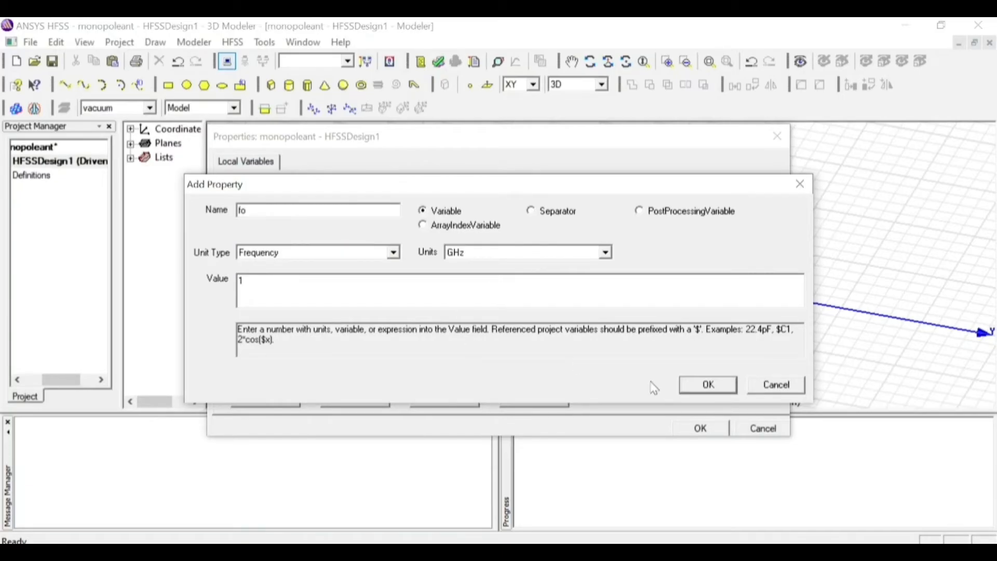
left_click(702, 393)
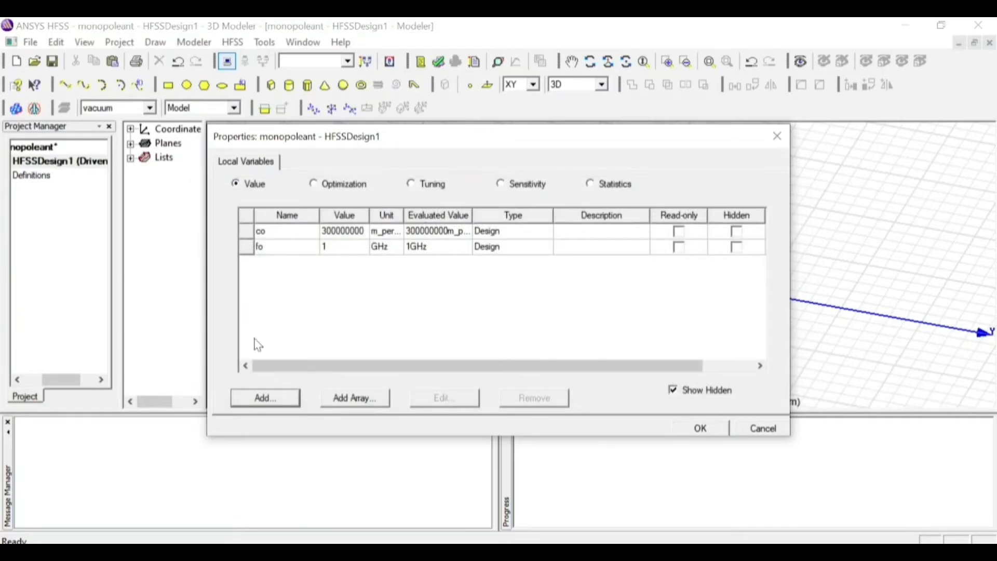
Add a design variable lamdha with unit type Length and the expression co/fo as its value
left_click(274, 404)
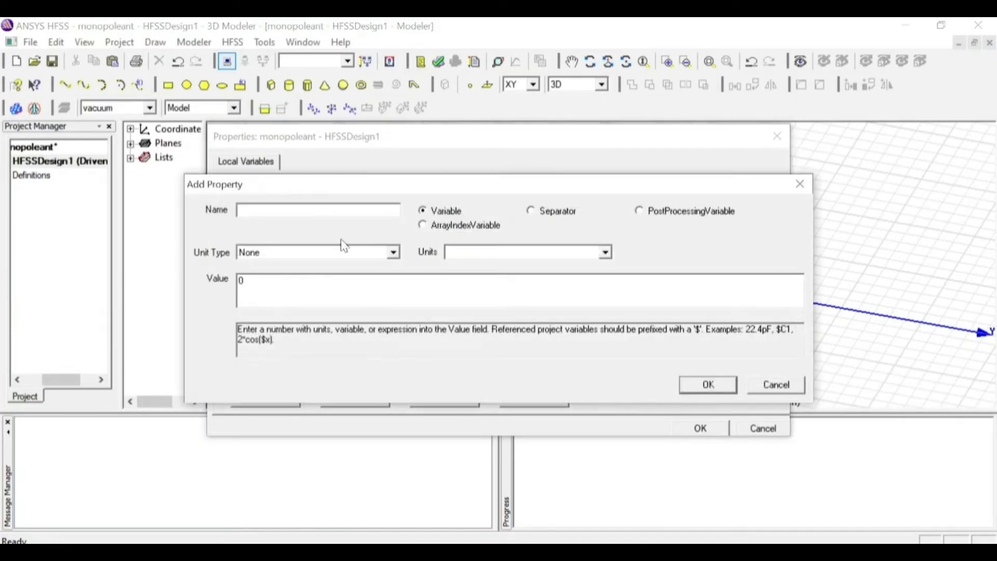
type("lamdha")
left_click(372, 253)
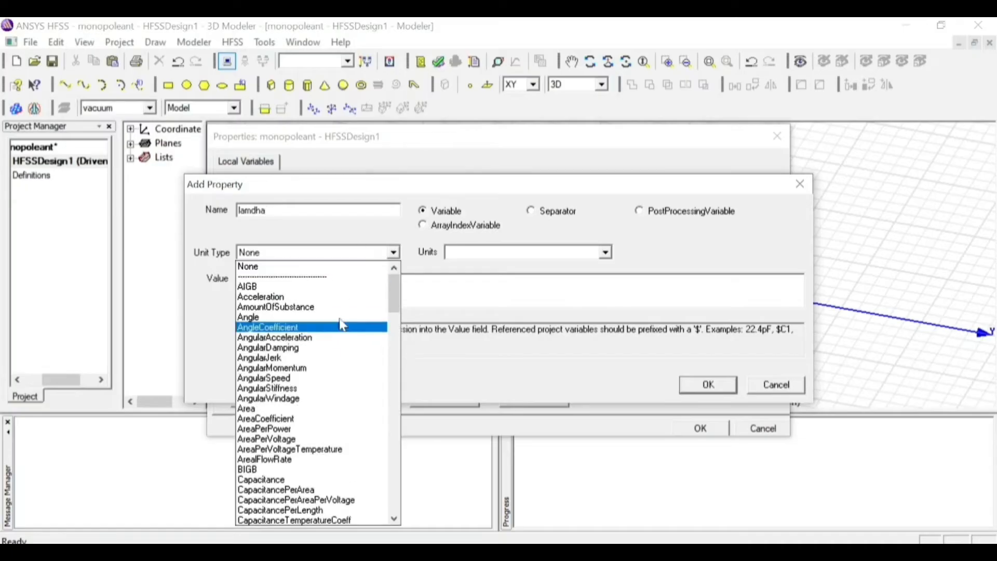
key("l")
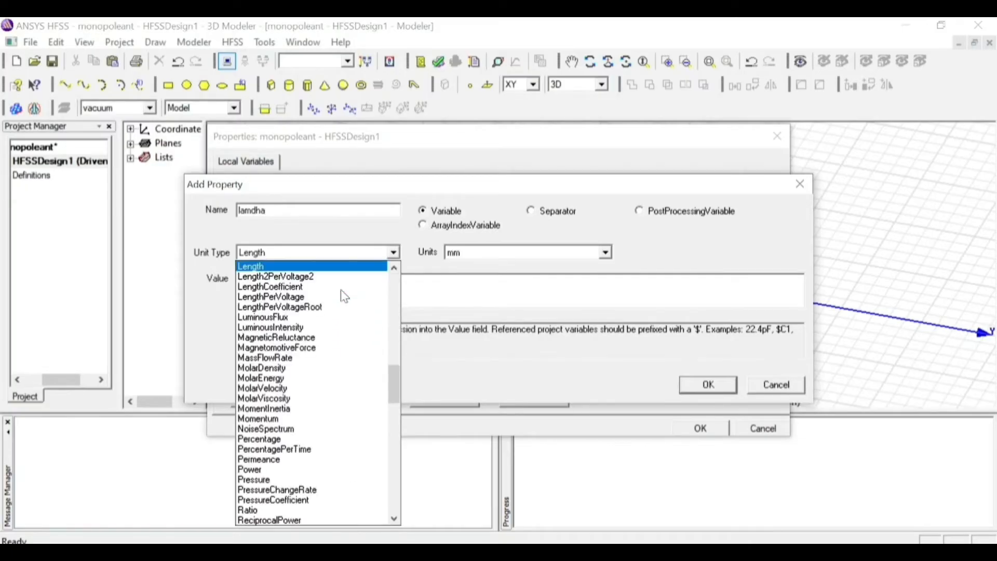
left_click(324, 267)
left_click(243, 280)
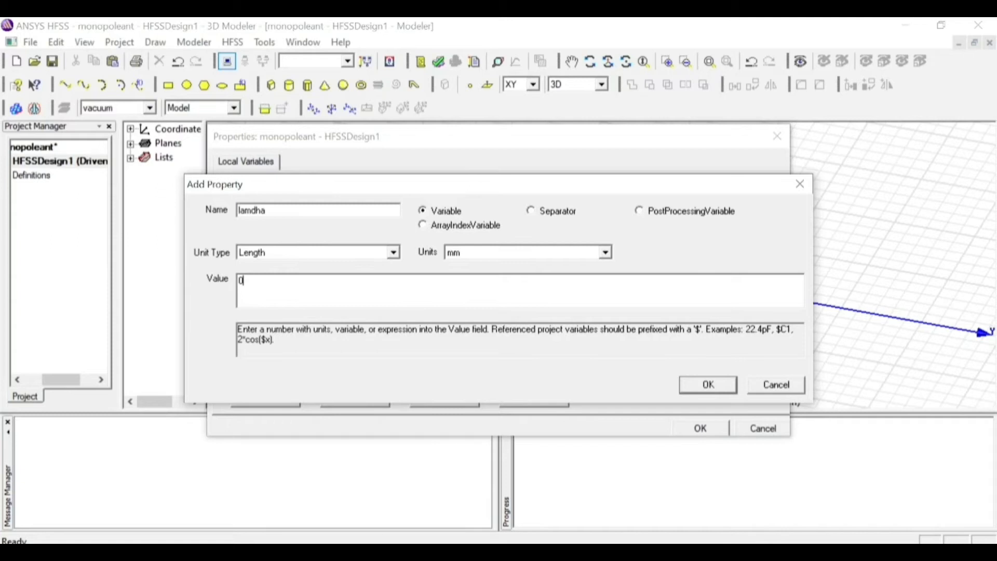
key("BackSpace")
type("co/fo")
left_click(729, 385)
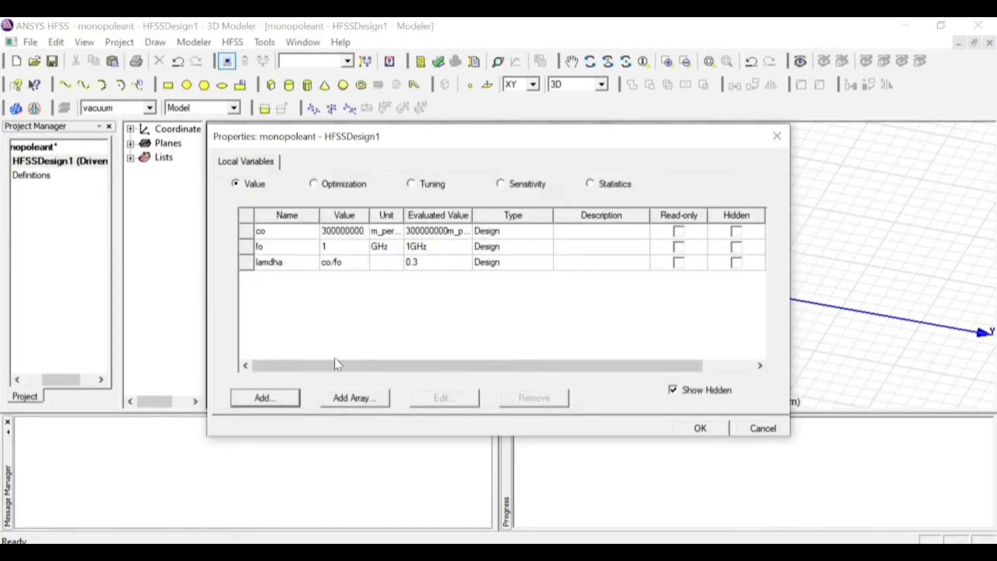
Add a design variable radi_monopole with unit type Length, units mm and the expression (lamdha/4)/60 as its value
left_click(266, 399)
type("radi")
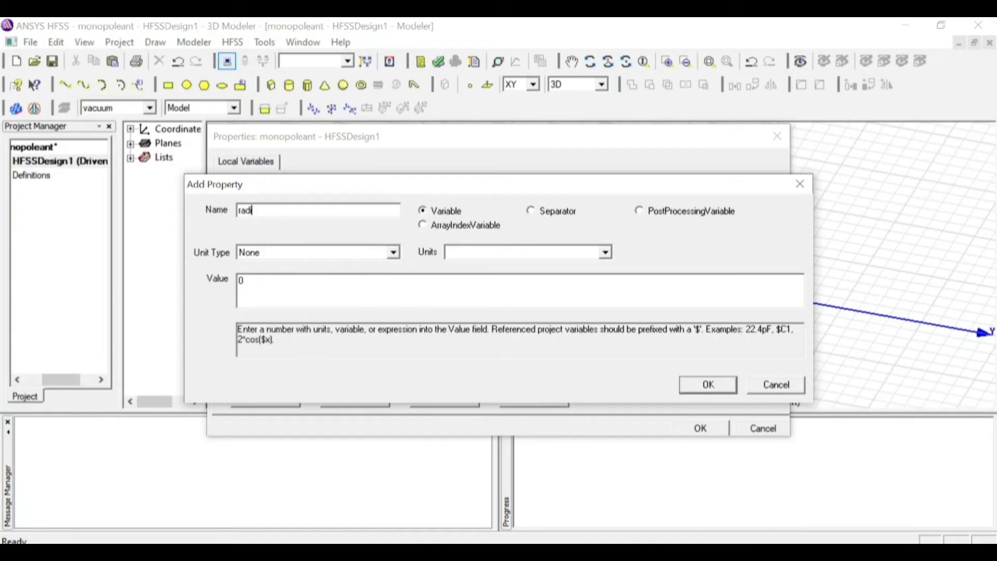
type("_monopole")
left_click(328, 256)
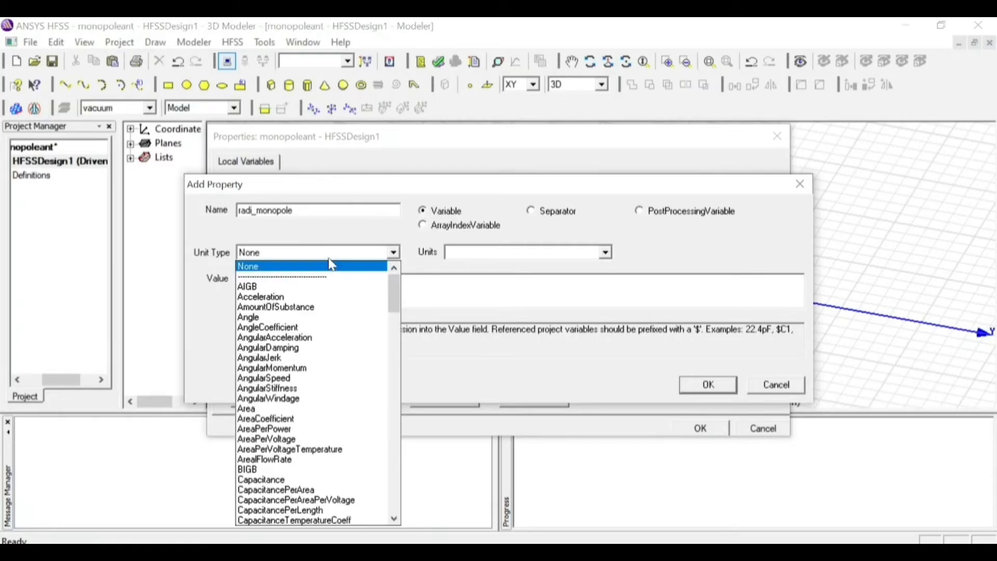
key("l")
left_click(327, 265)
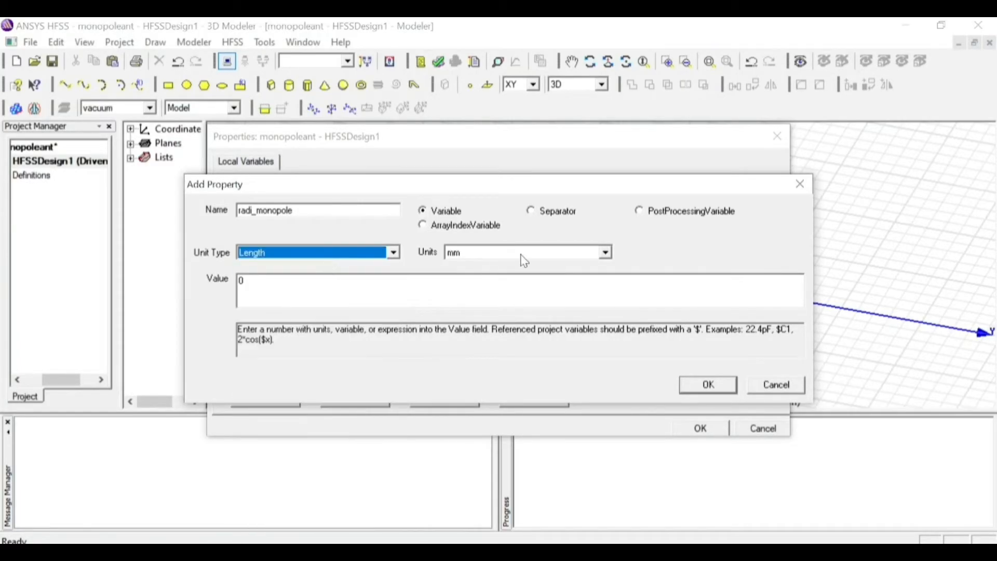
left_click(244, 281)
key("BackSpace")
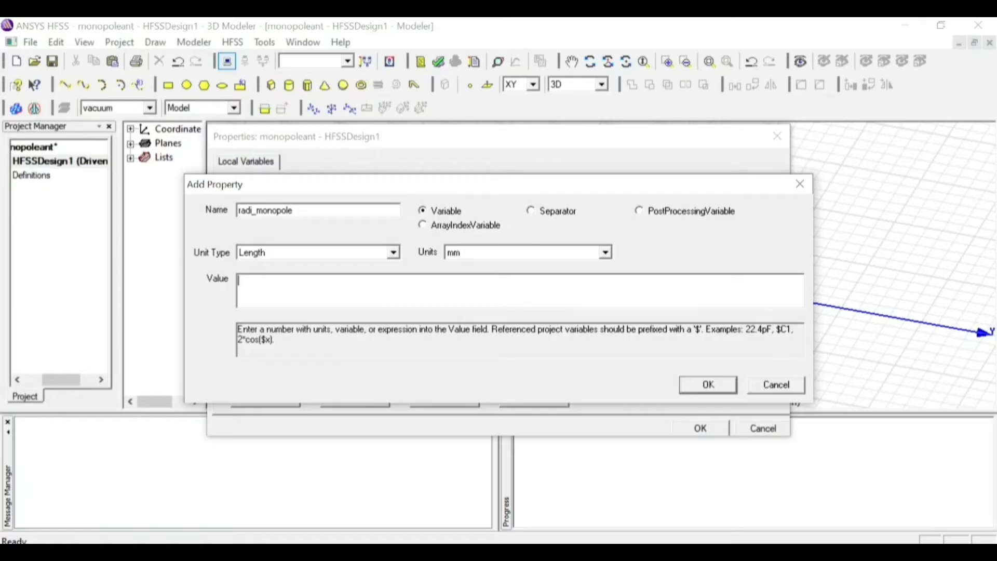
type("lamdha/4)/60")
left_click(714, 389)
Add a design variable gap with no unit type and the expression radi_monopole*2 as its value
left_click(274, 401)
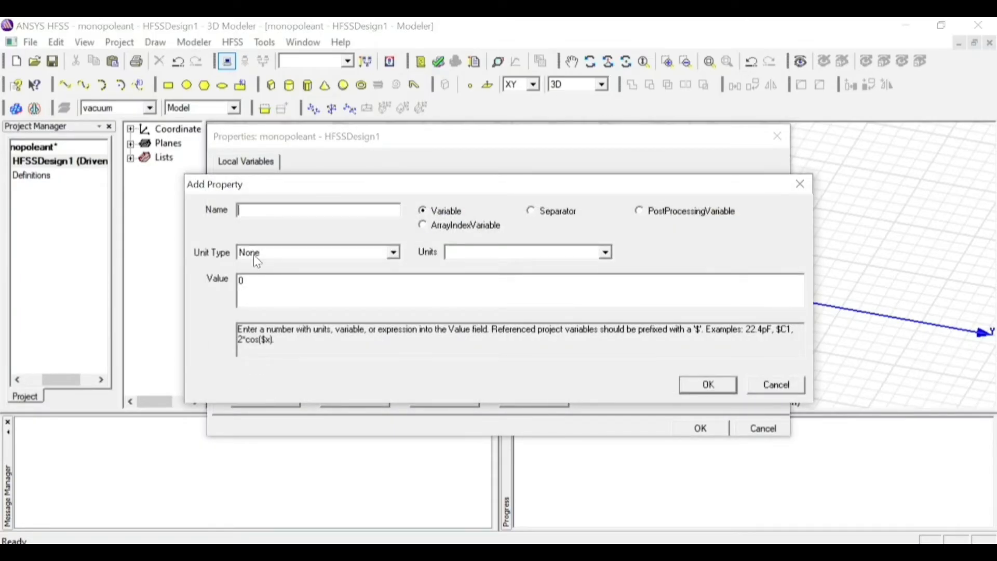
type("gap")
left_click(250, 282)
key("BackSpace")
type("radi_monopole*2")
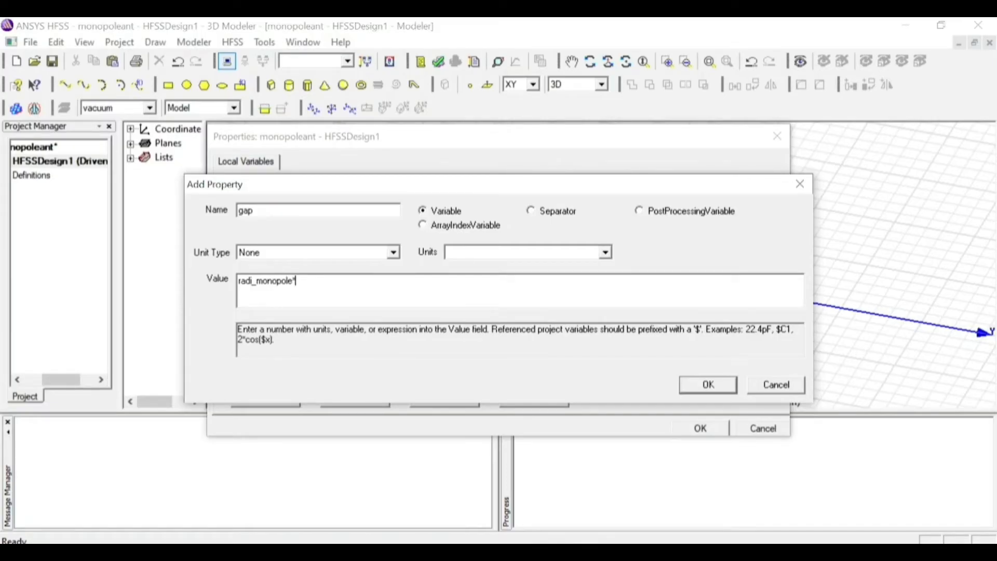
left_click(707, 384)
Add a design variable monopole with unit type Length, units mm and the expression (lamdha/4)-gap as its value
left_click(266, 399)
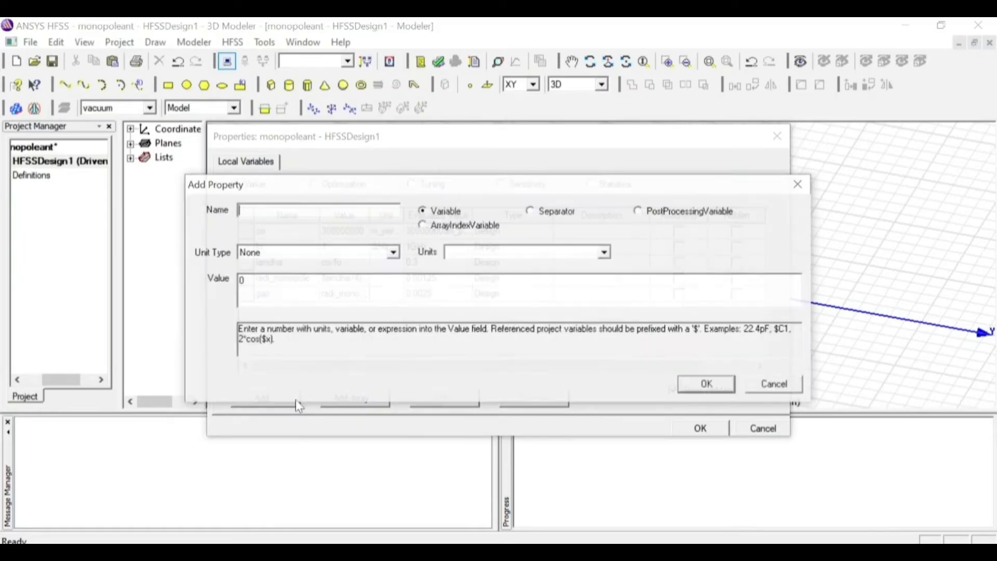
type("mono")
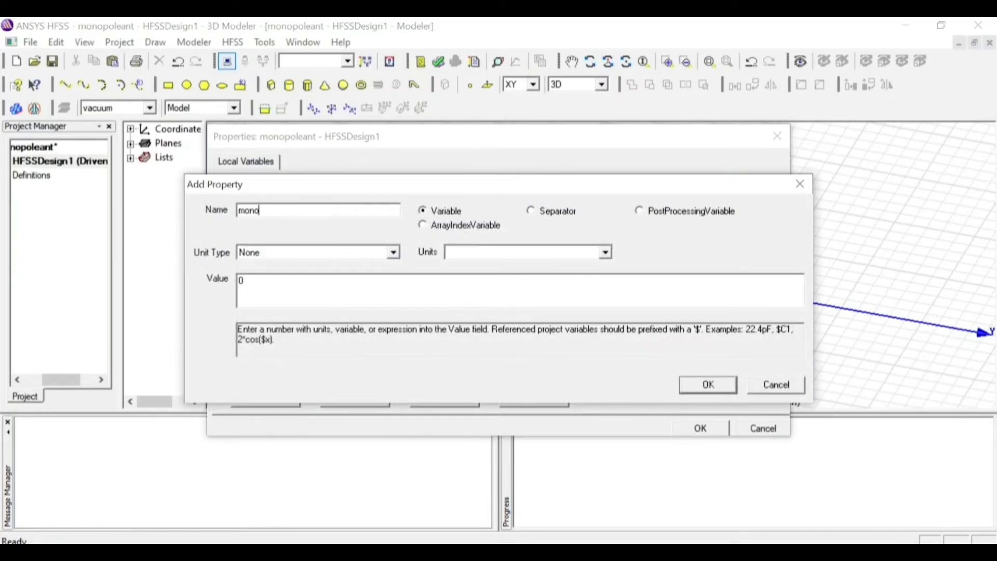
type("pole")
left_click(337, 254)
key("l")
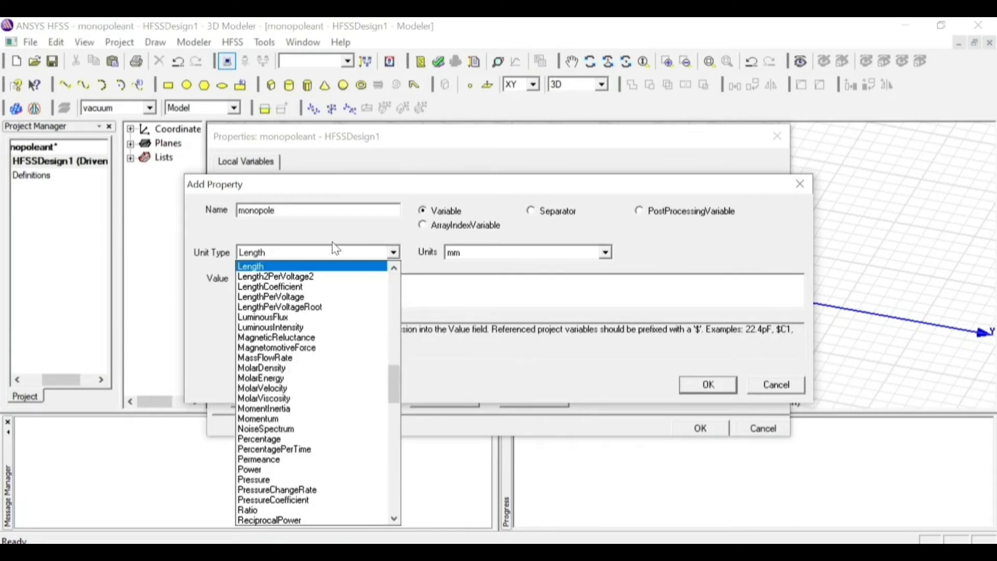
left_click(337, 267)
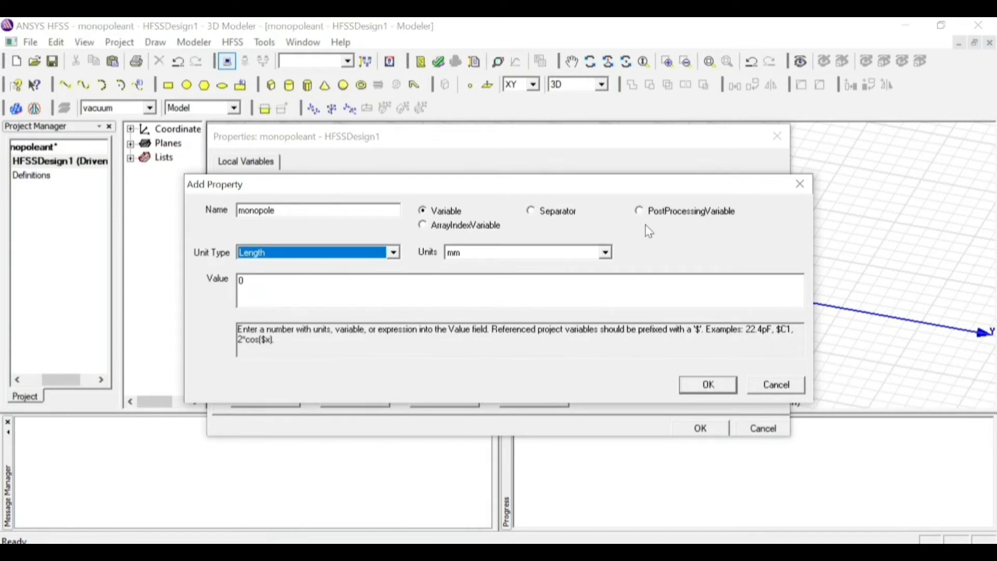
left_click(513, 280)
key("BackSpace")
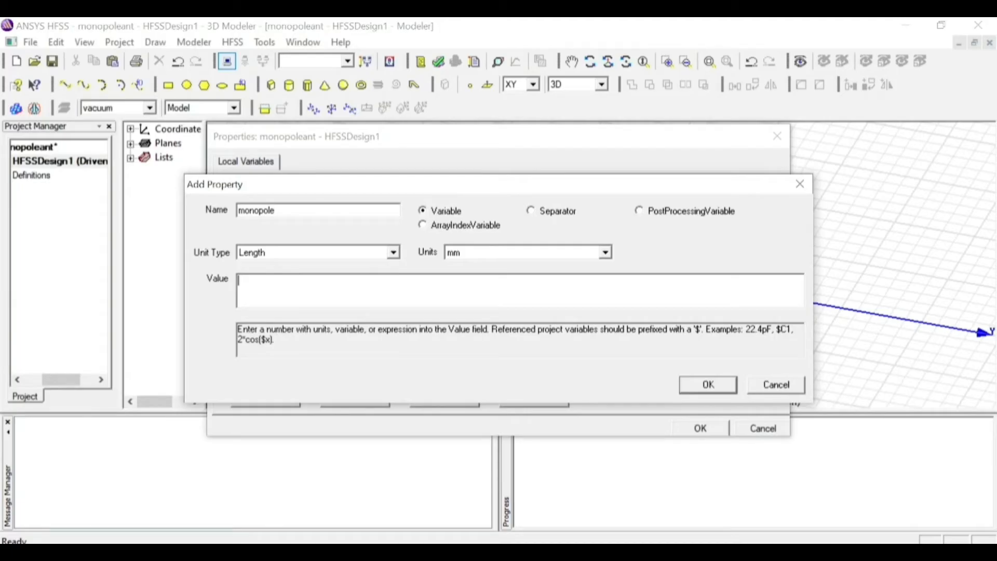
type("(lamdha/4)-gap")
left_click(711, 387)
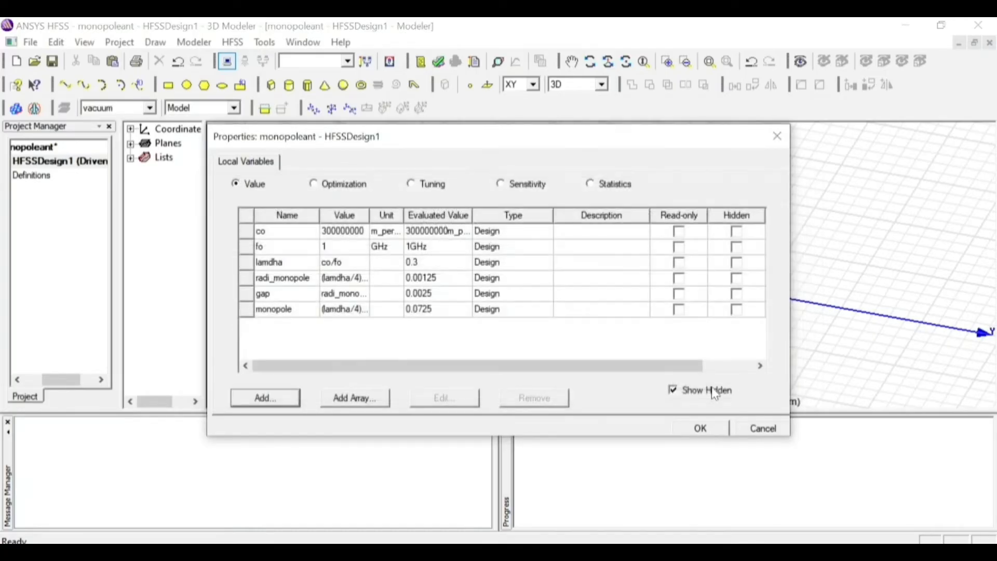
Add a design variable radi_co with unit type Length, units mm and the expression radi_monopole+lamdha/4 as its value
left_click(279, 401)
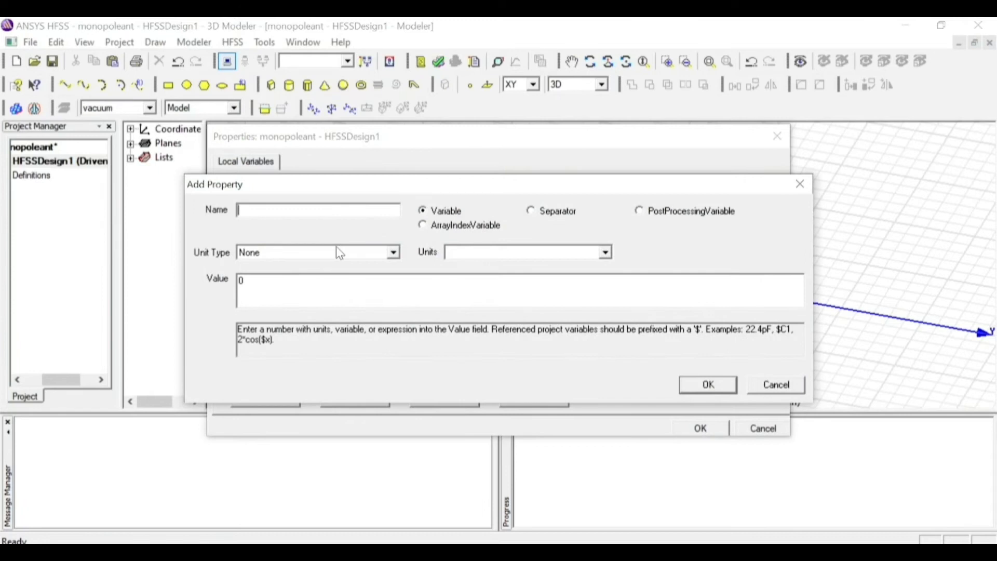
type("radi_co")
left_click(340, 253)
key("l")
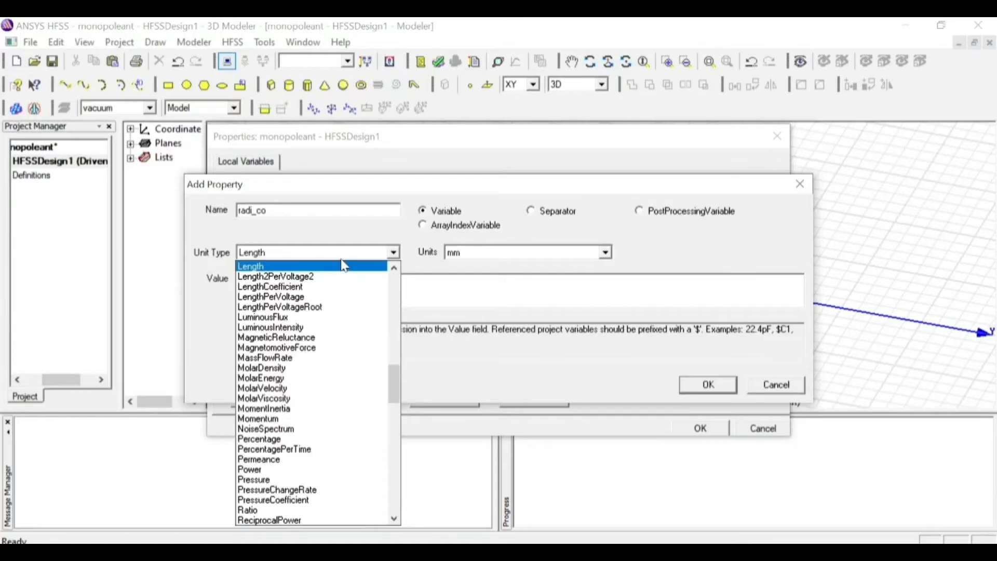
left_click(342, 262)
left_click(244, 280)
key("BackSpace")
type("radi_mono")
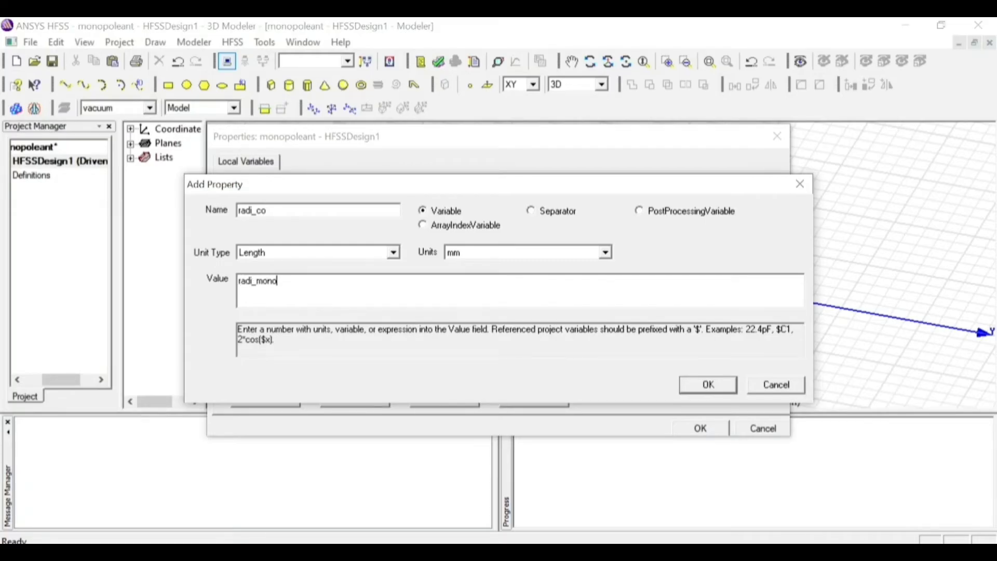
type("pole+lamdha/4")
left_click(715, 389)
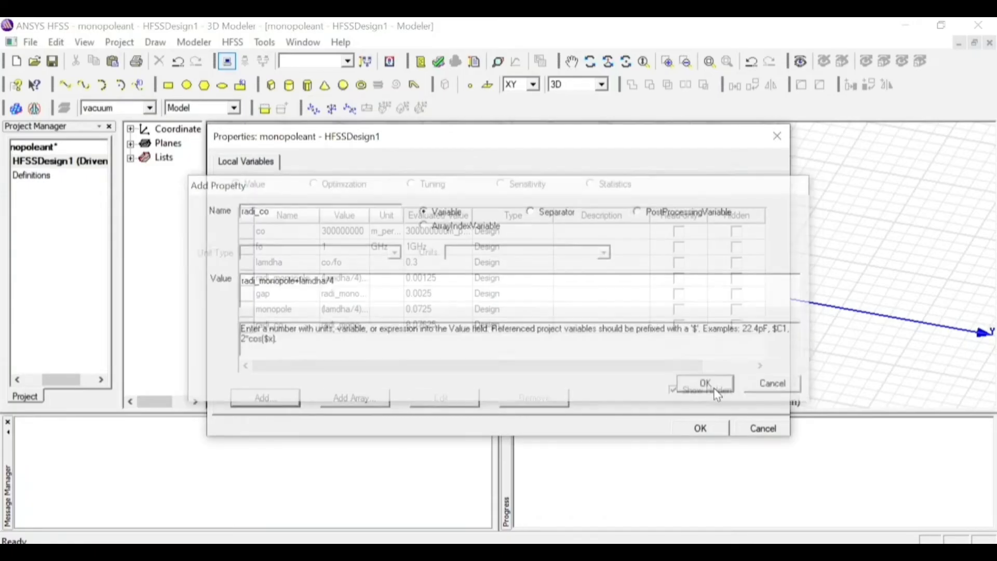
Add a Length variable a_co in mm with the expression gap+monopole+(lamdha/4)+lamdha/4, and accept the list of design variables
left_click(265, 399)
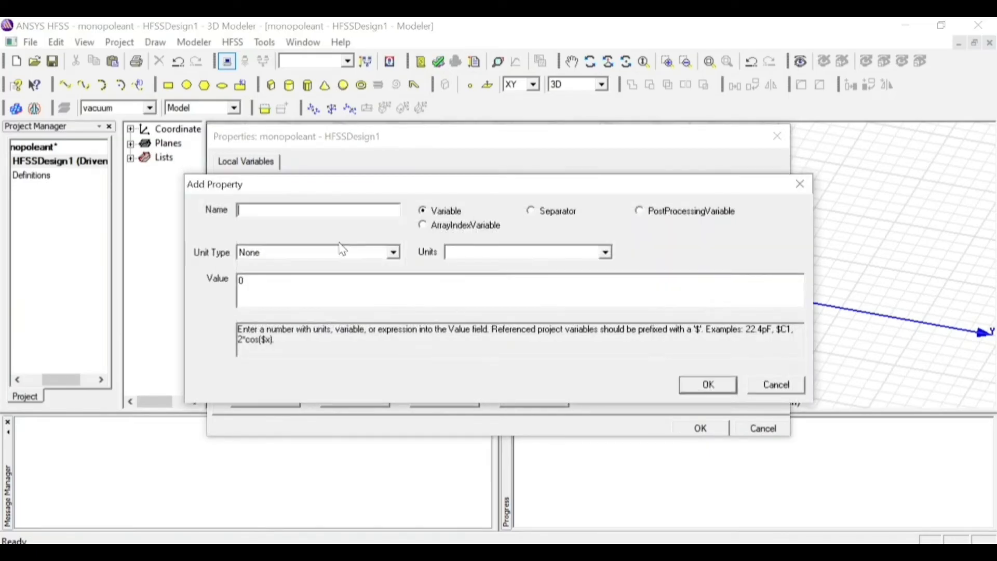
type("a_co")
left_click(281, 255)
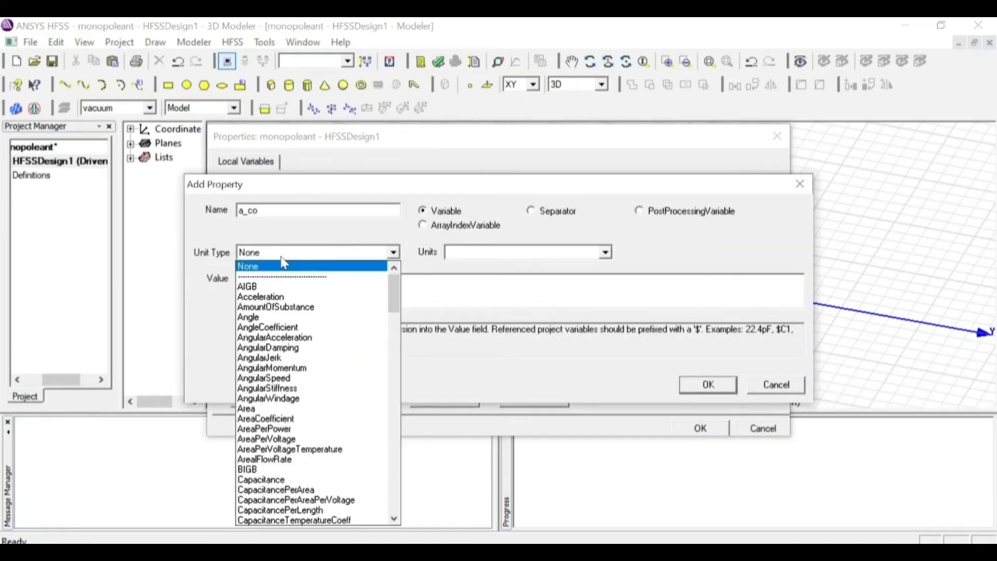
key("l")
left_click(286, 266)
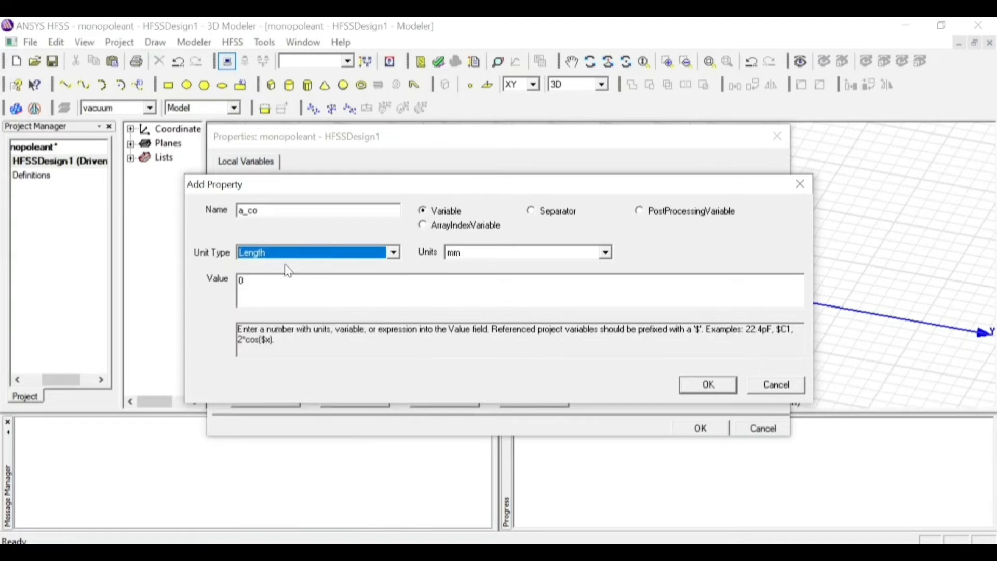
left_click(292, 283)
type("g")
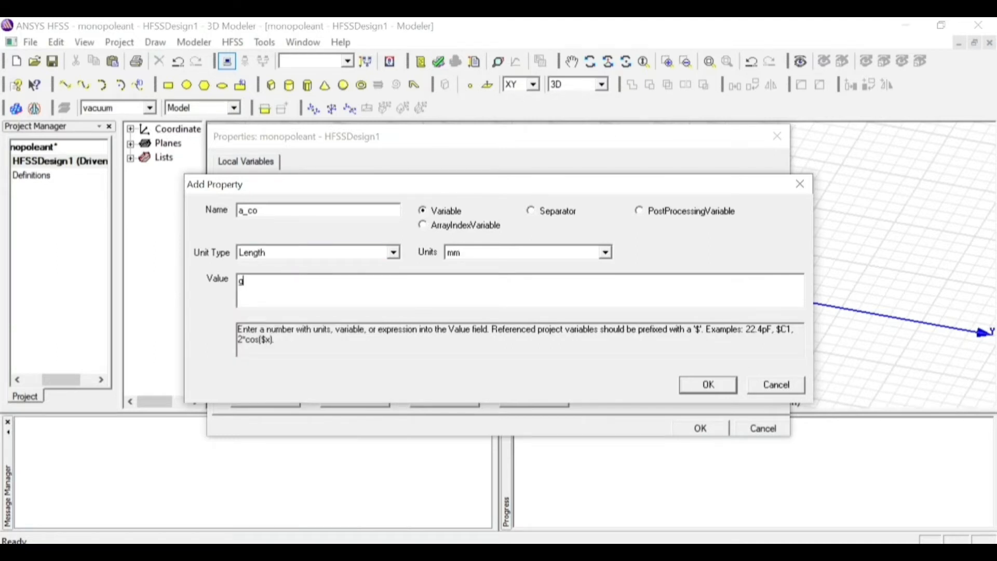
type("ap+monopole+(lamdh")
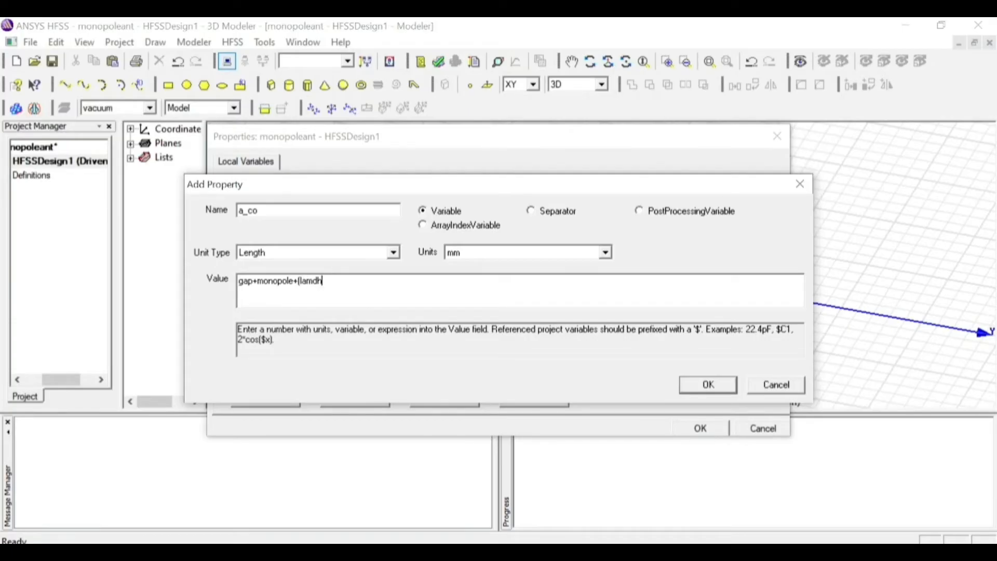
type("a/4)+lamdha/4")
left_click(709, 384)
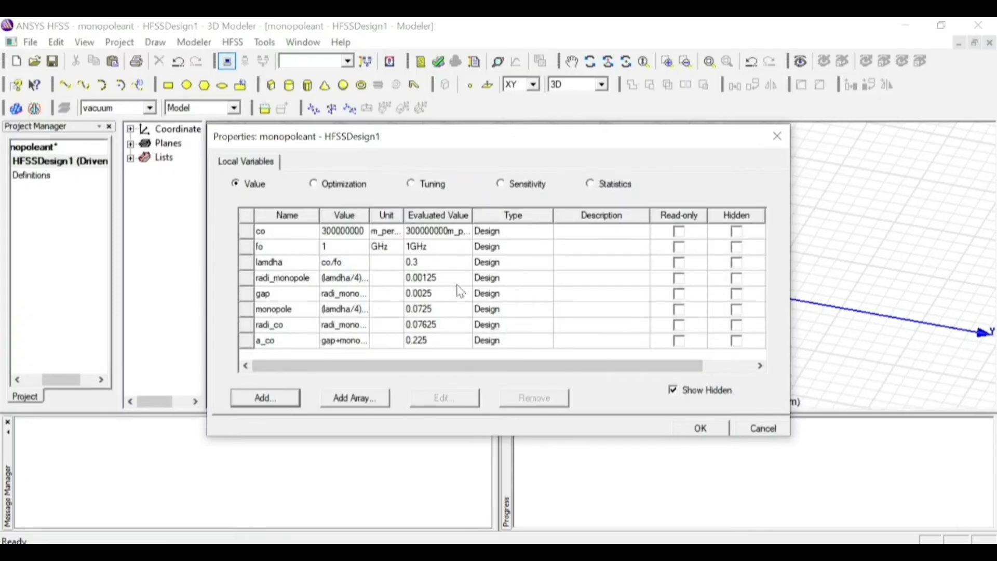
left_click(679, 434)
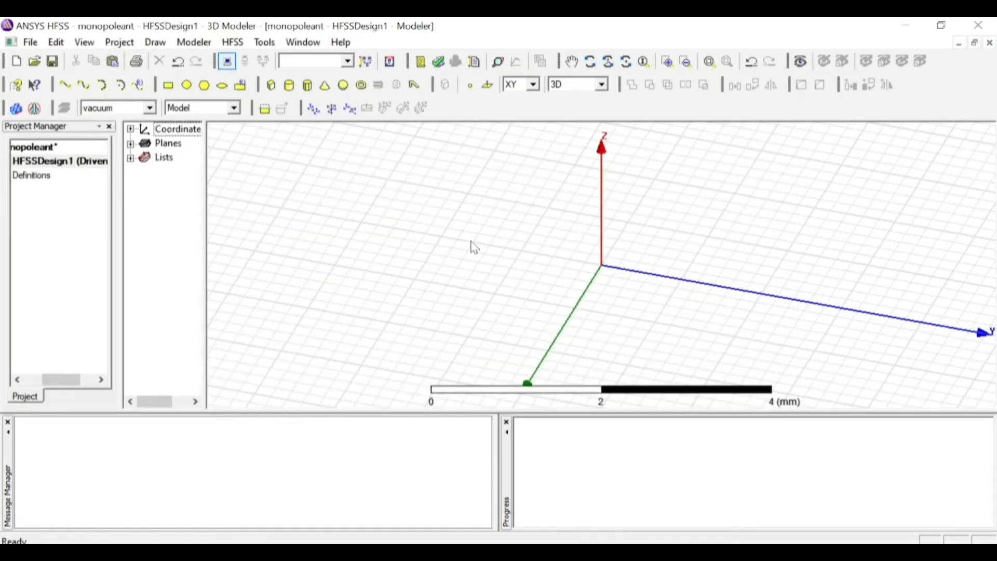
Draw a Z-axis cylinder centred at -1.4, -4, 0 mm with a radius of about 0.28 mm and a height of -2 mm
left_click(289, 86)
left_click(318, 150)
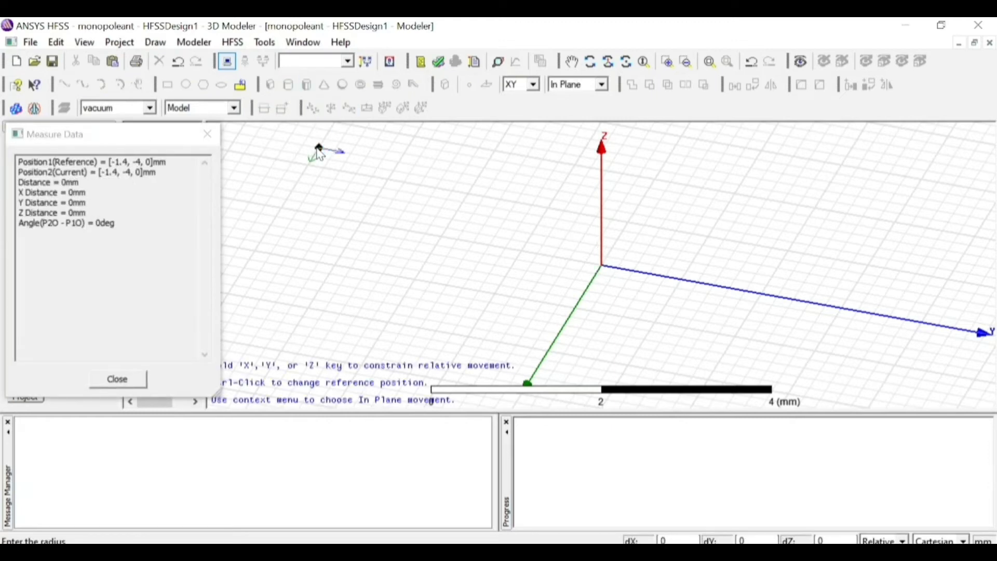
left_click(343, 156)
left_click(350, 272)
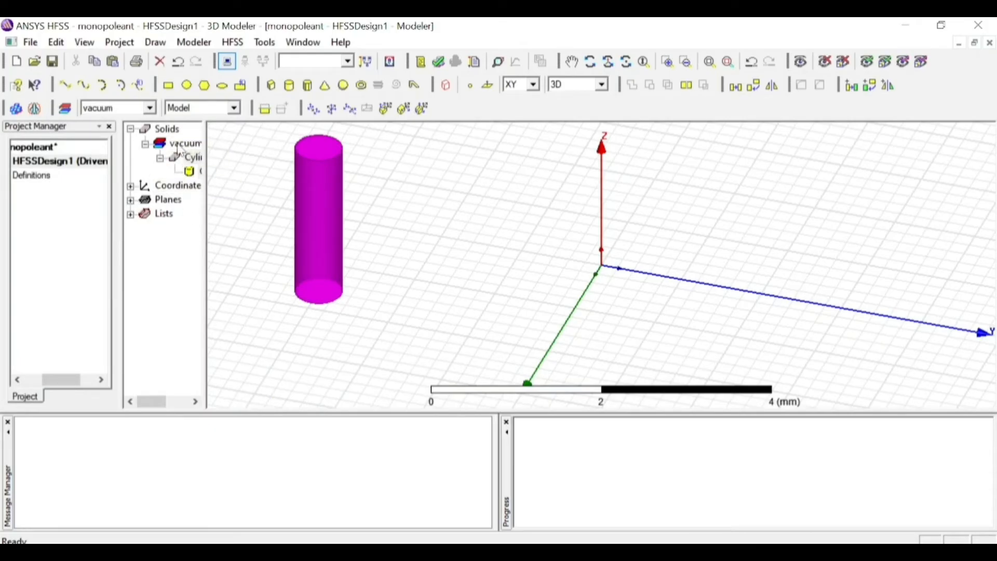
Rename the cylinder as monopole and assign it the material pec, keeping its default color
double_click(193, 158)
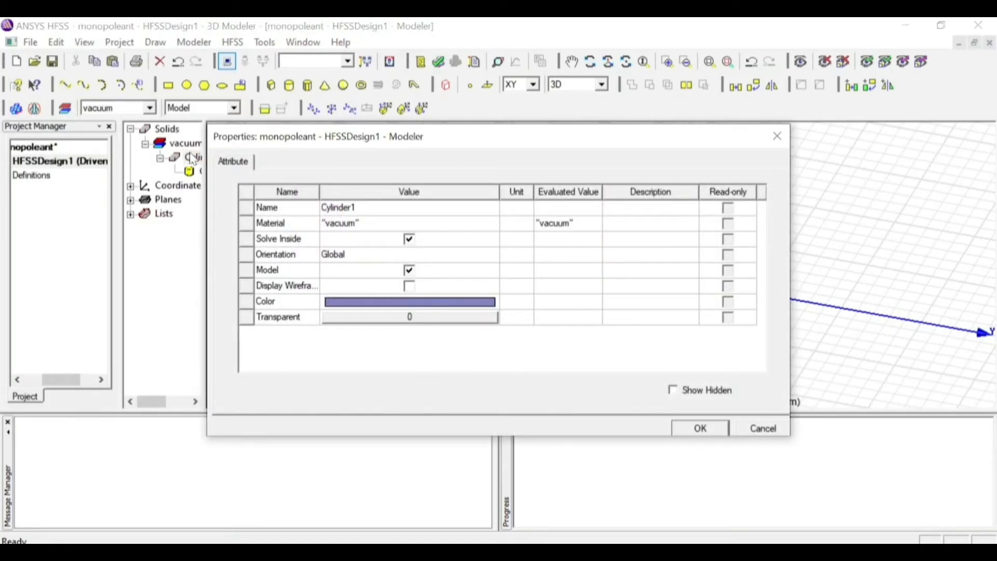
left_click(327, 208)
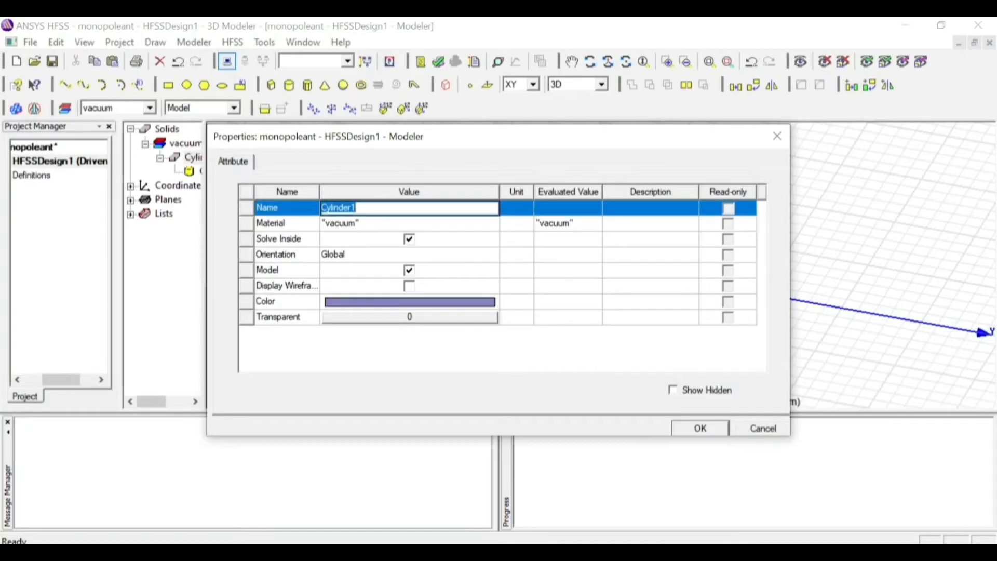
type("monopole")
left_click(336, 223)
left_click(340, 236)
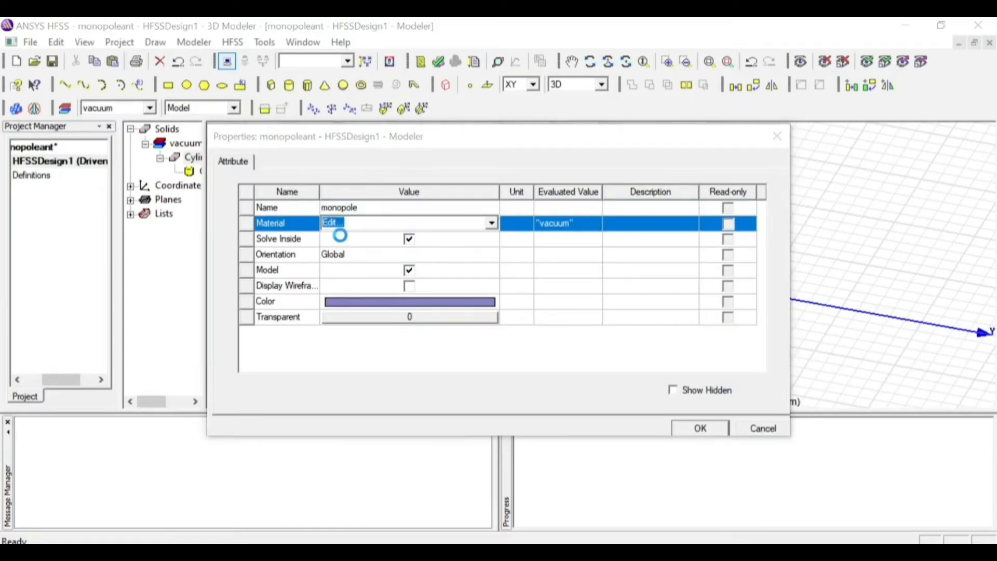
type("pec")
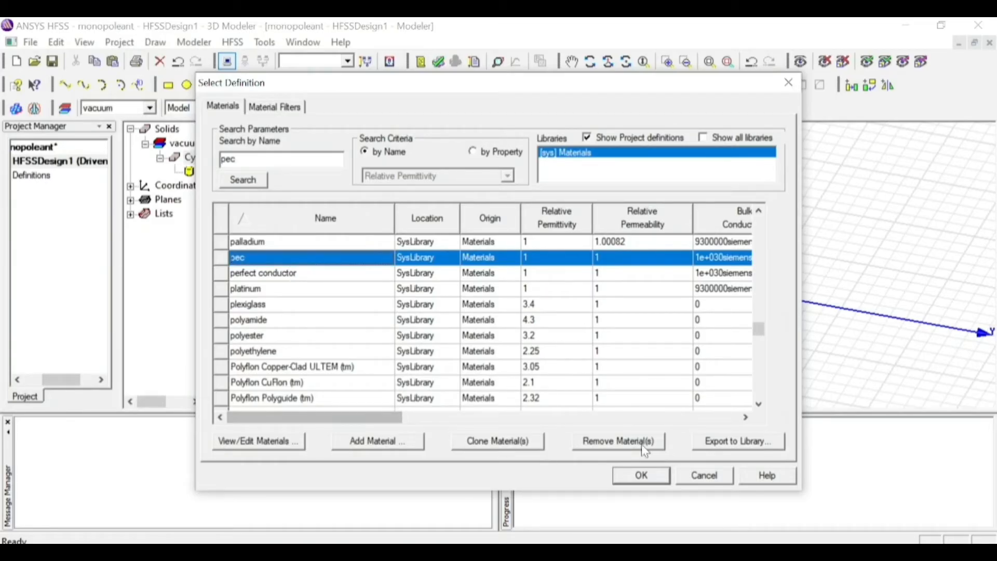
left_click(642, 475)
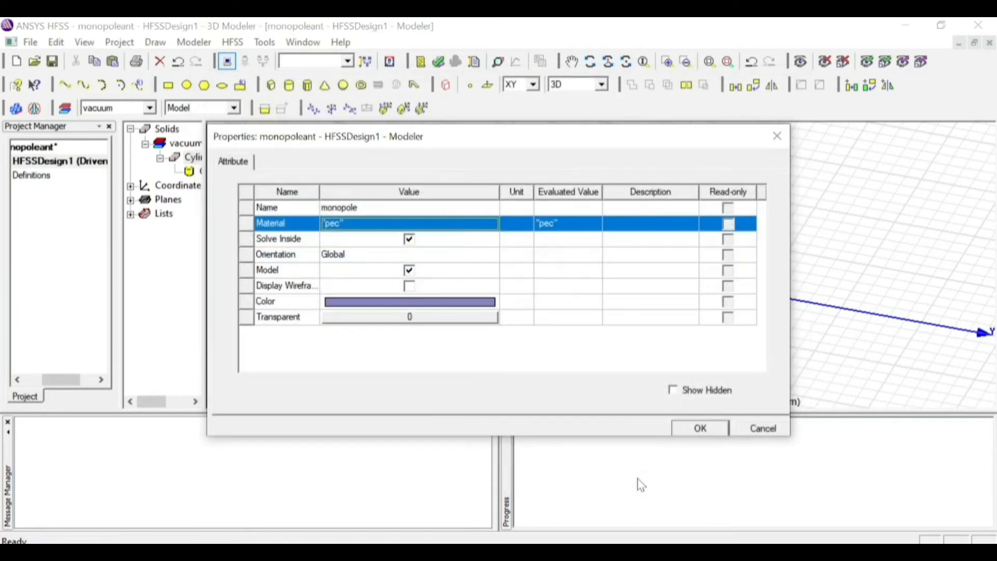
left_click(386, 302)
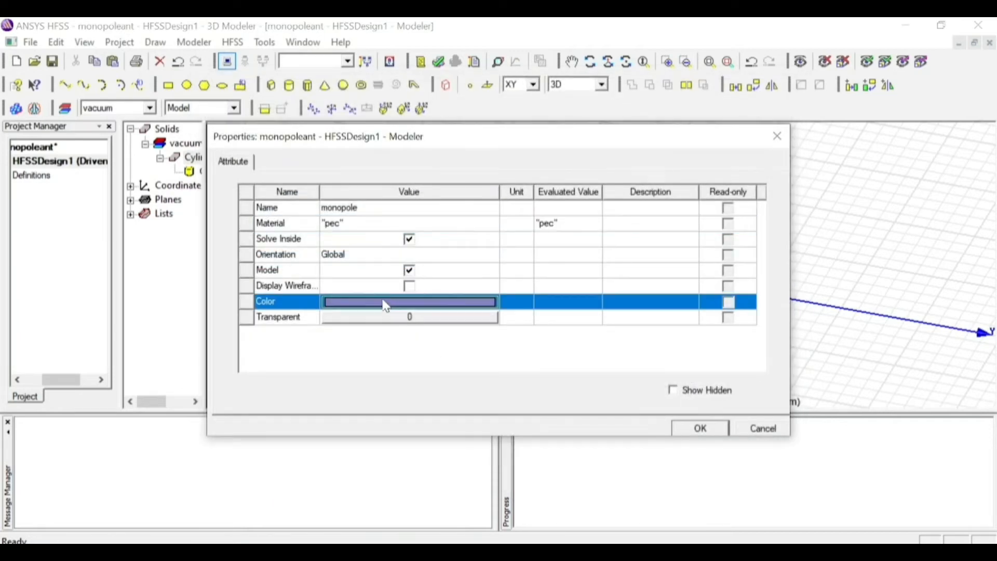
left_click(385, 304)
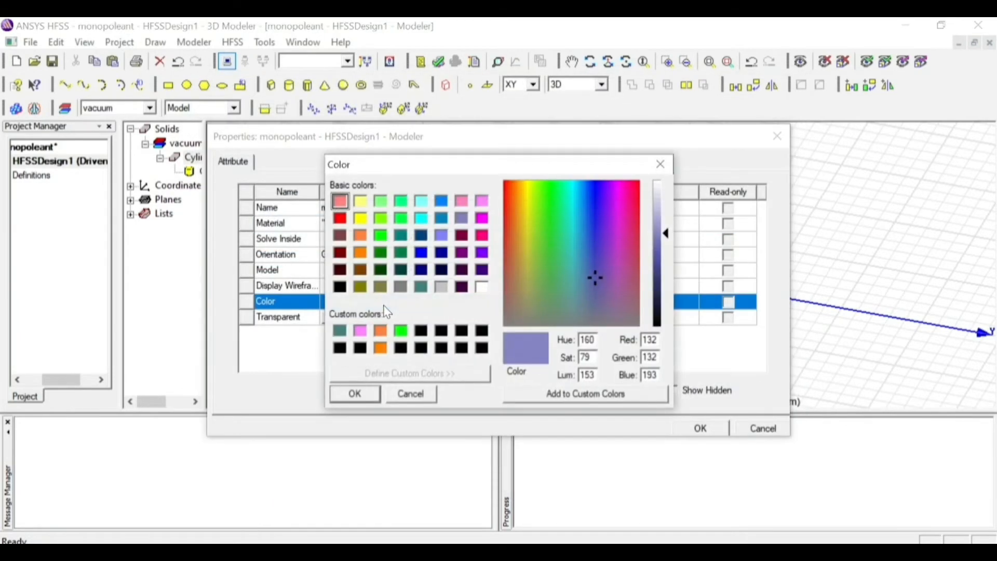
left_click(377, 392)
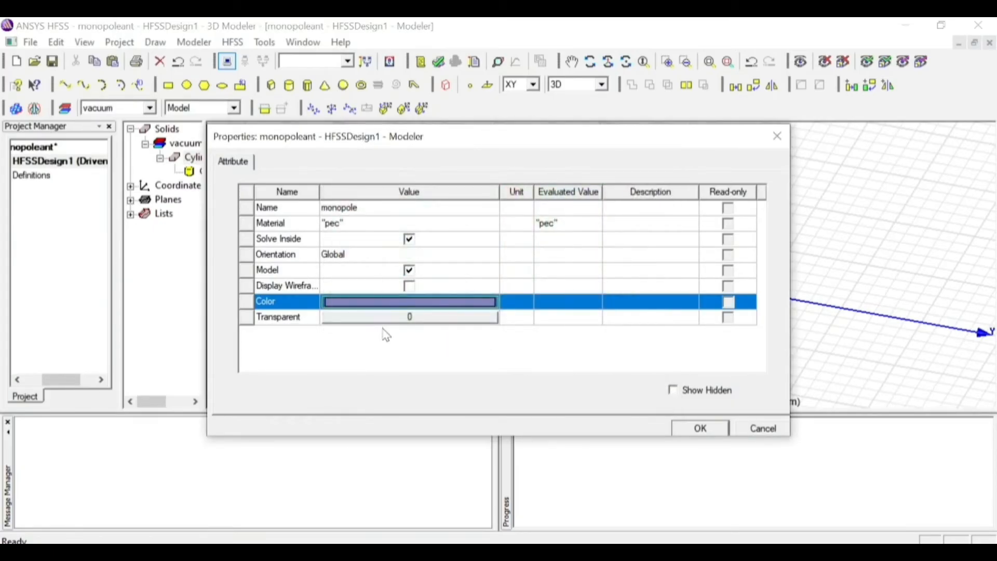
left_click(698, 429)
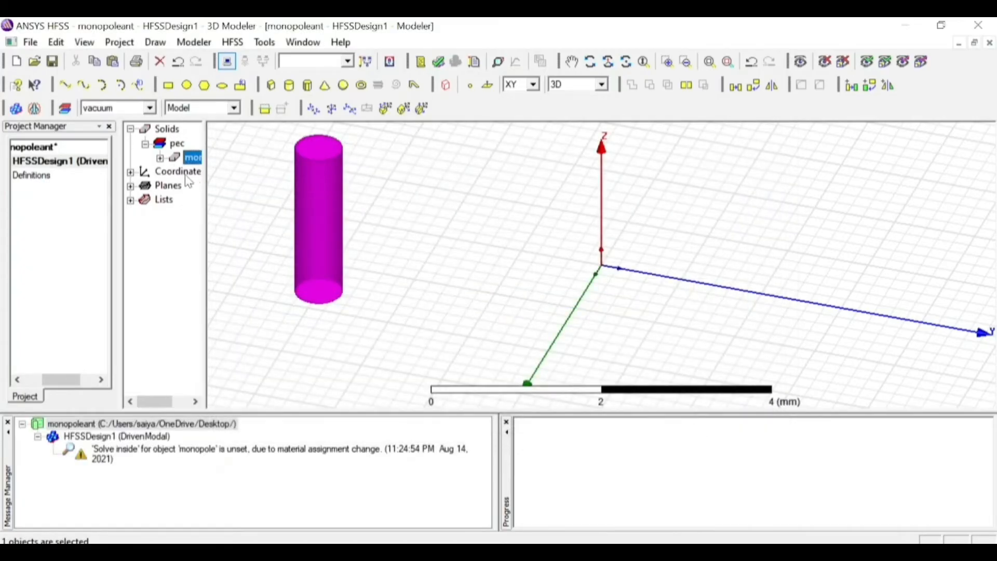
Set the center position of the monopole cylinder to 0mm, 0mm, gap
left_click(160, 158)
double_click(190, 172)
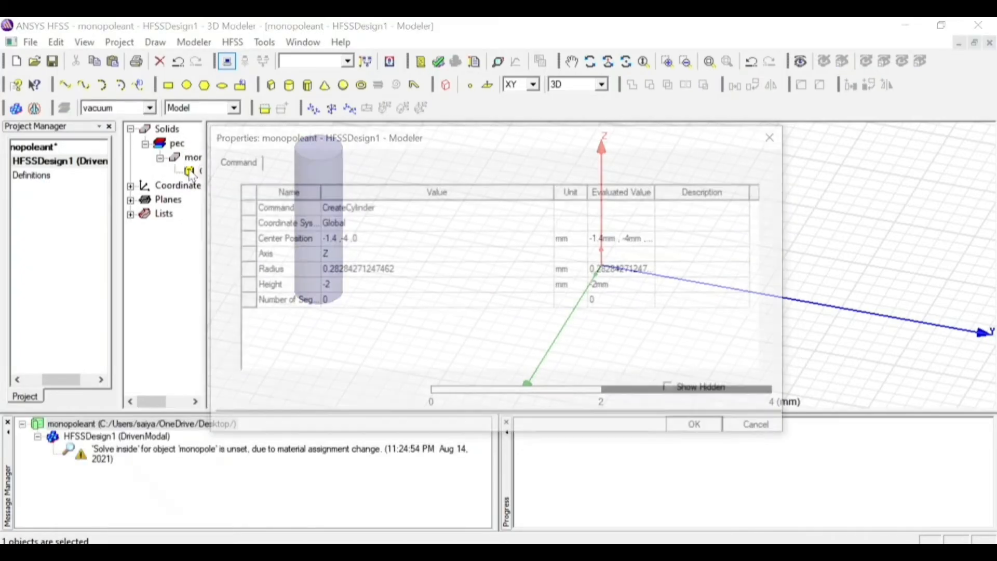
left_click(370, 244)
left_click(369, 240)
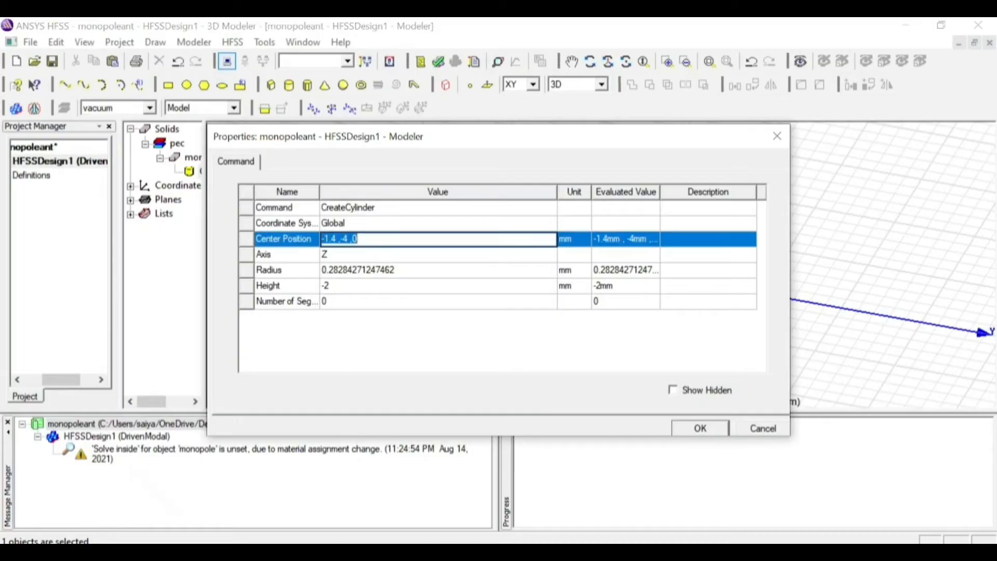
type("0mm ,0mm")
key("BackSpace")
key("BackSpace")
key("BackSpace")
type("0mm ,gap")
Set the monopole cylinder's radius to radi_monopole and its height to monopole, and accept the cylinder's parameters
left_click(377, 275)
left_click(377, 276)
type("radi_mono")
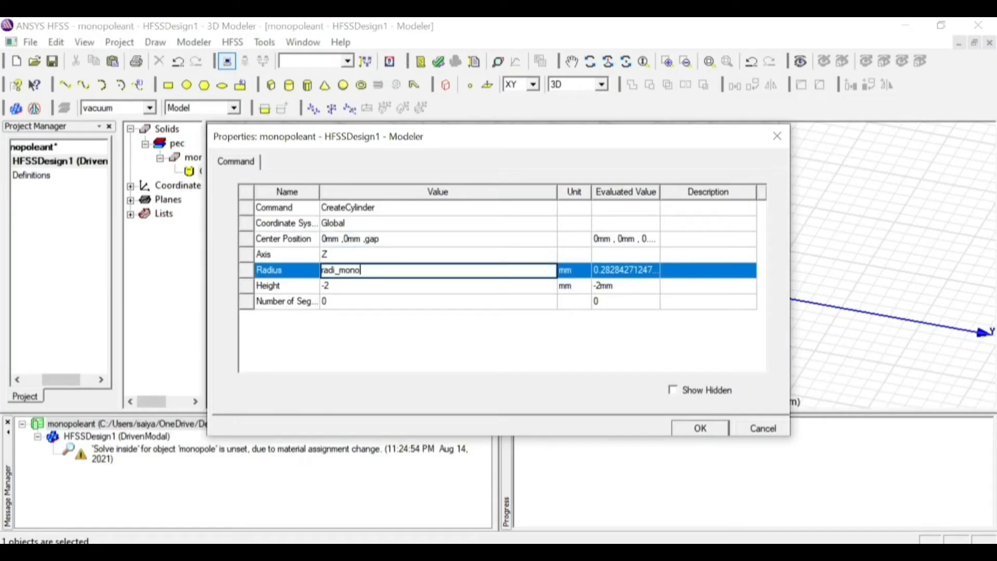
type("pole")
left_click(379, 285)
left_click(379, 285)
type("monopole")
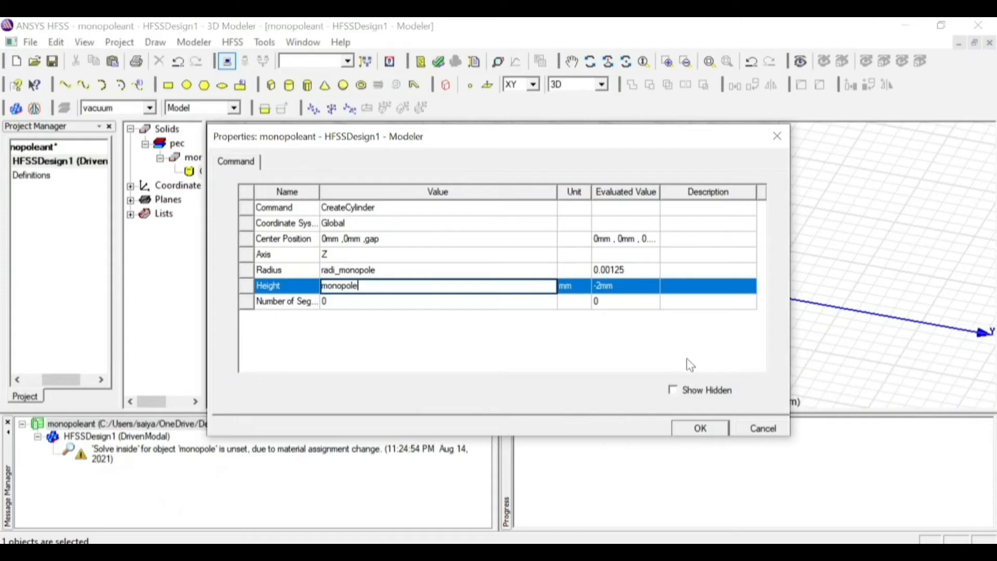
left_click(699, 429)
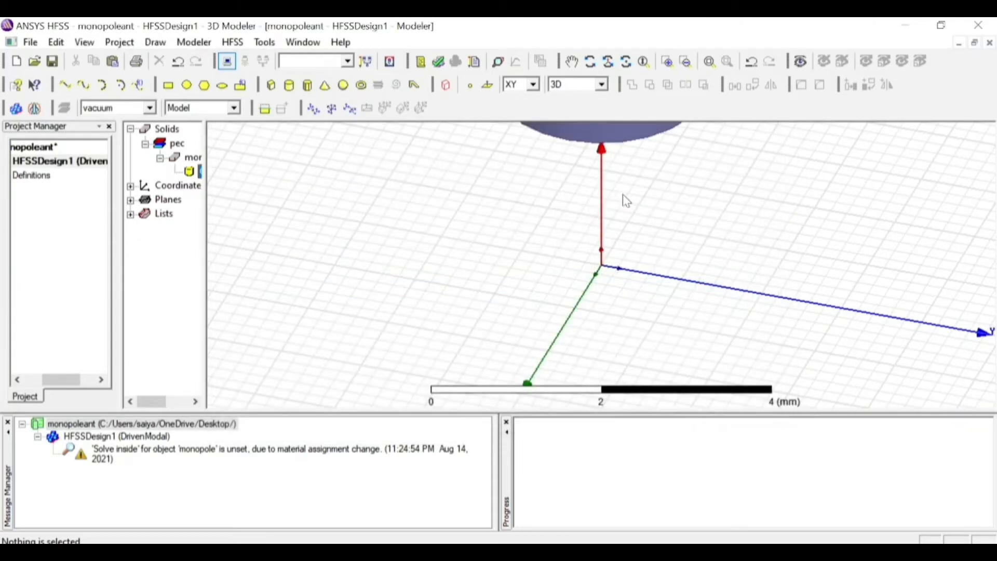
left_click(710, 67)
left_click(710, 62)
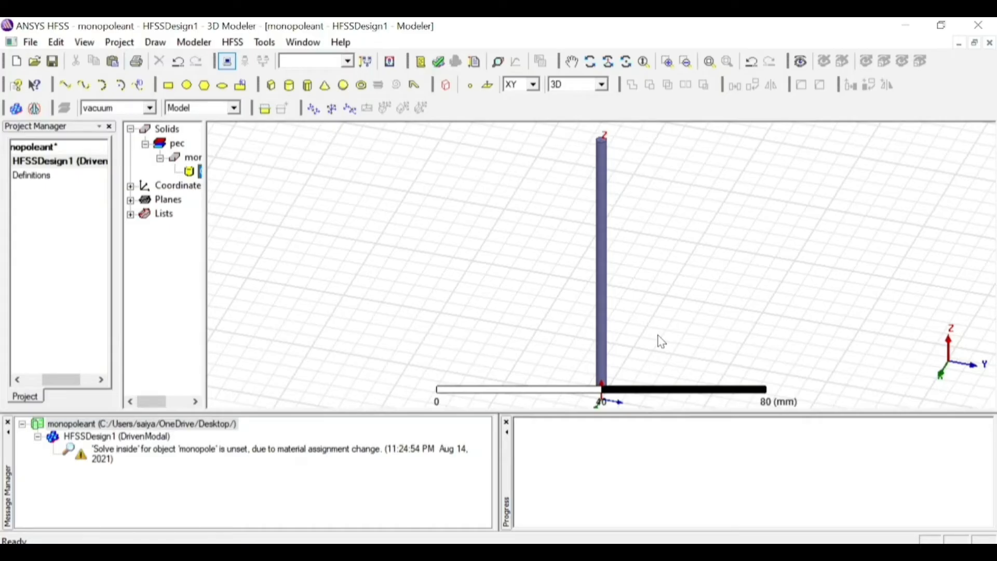
Draw a circle in the XY plane centred at -65, -105, 0 mm with a radius of about 15.8 mm
left_click(186, 85)
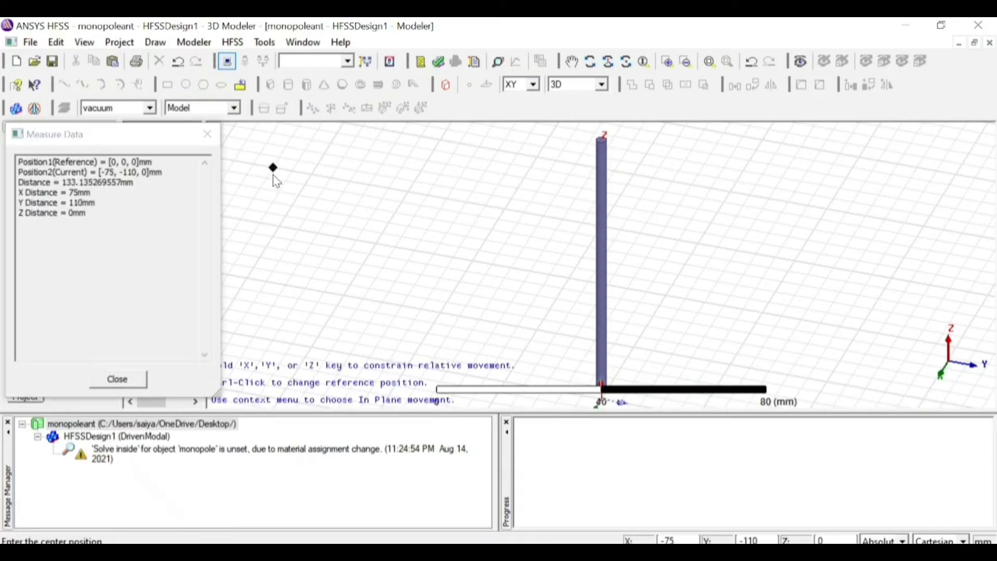
left_click(285, 196)
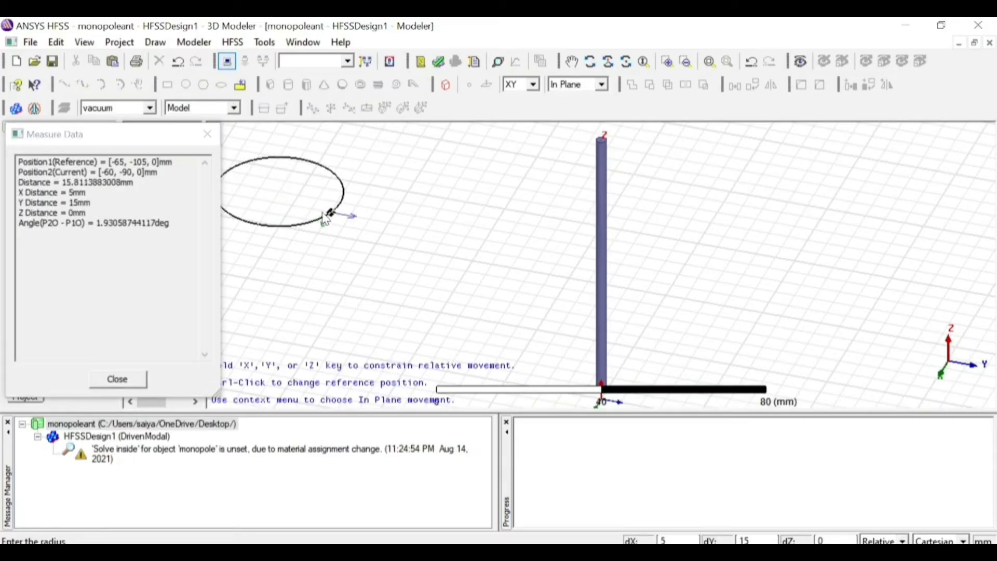
left_click(327, 216)
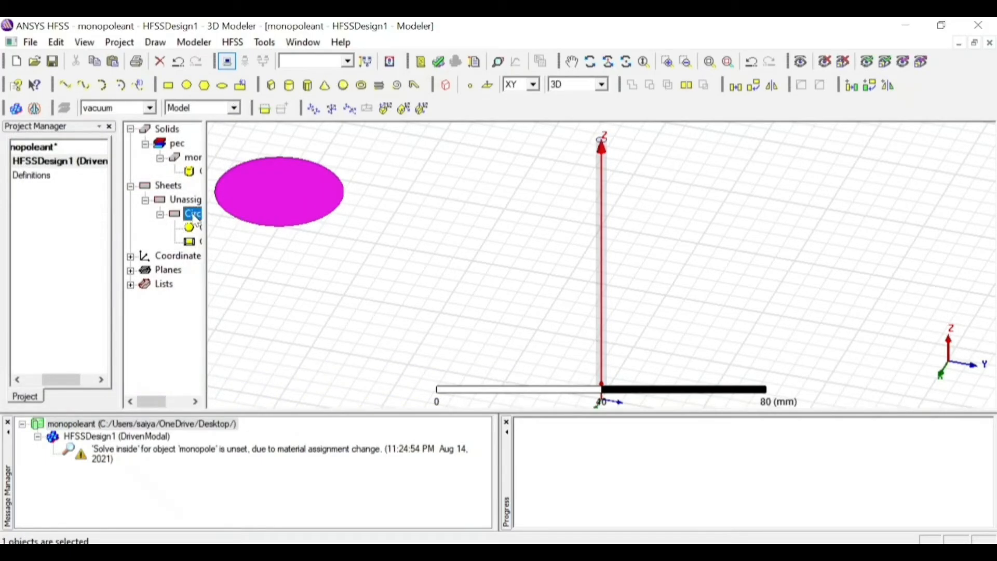
Rename the circle as infiniteground and give it the orange custom color (255, 128, 0)
left_click(345, 208)
key("BackSpace")
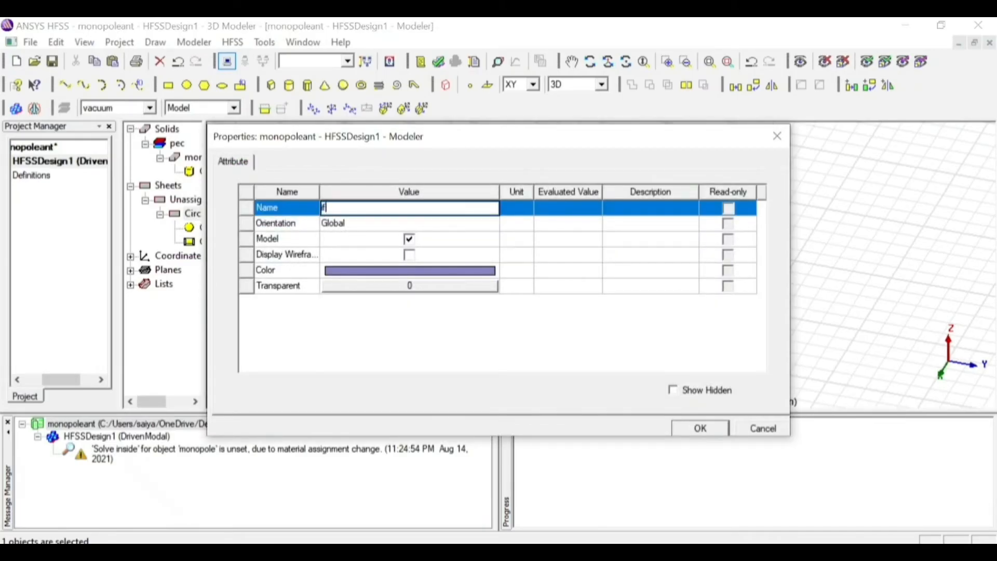
type("infiniteground")
left_click(374, 269)
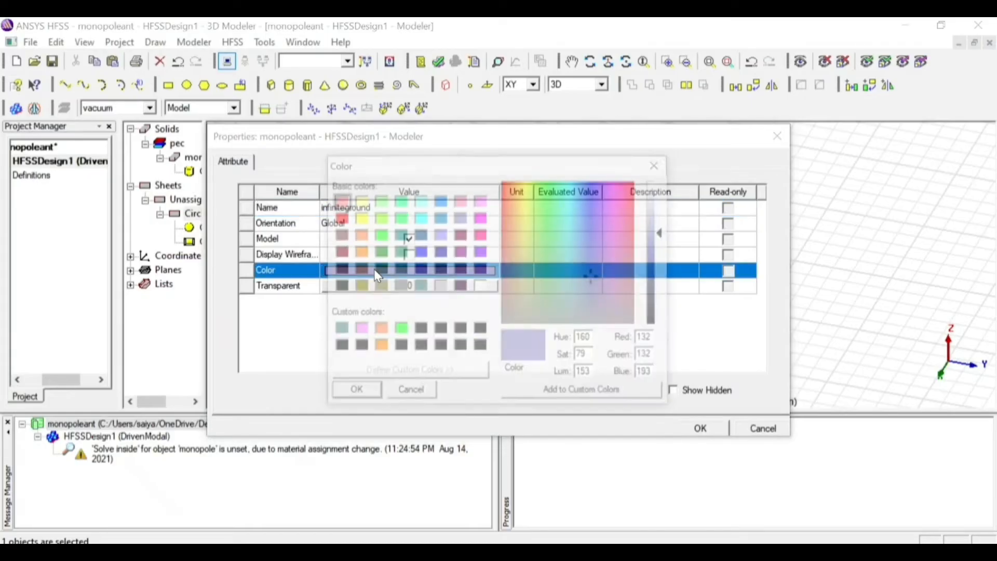
left_click(380, 348)
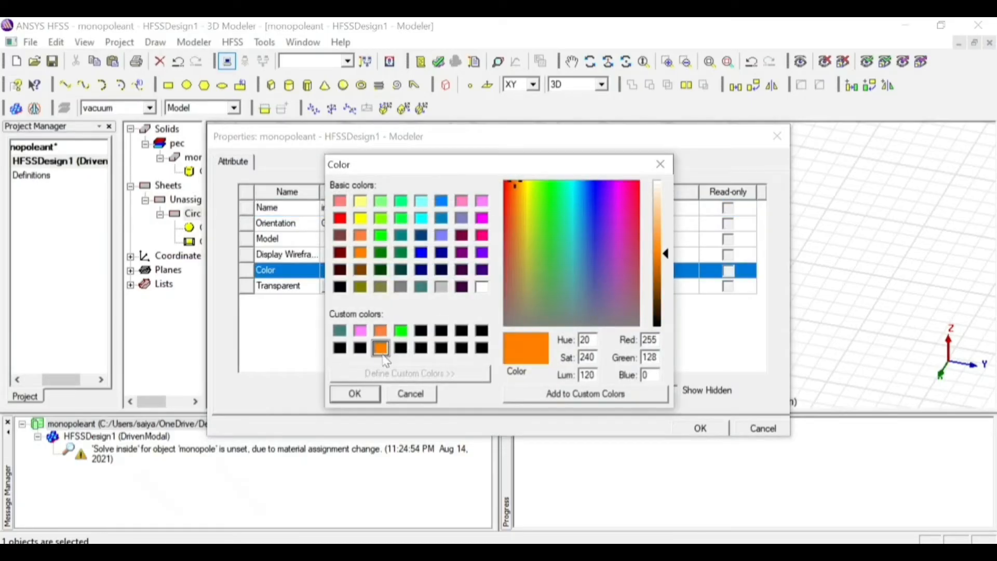
left_click(355, 394)
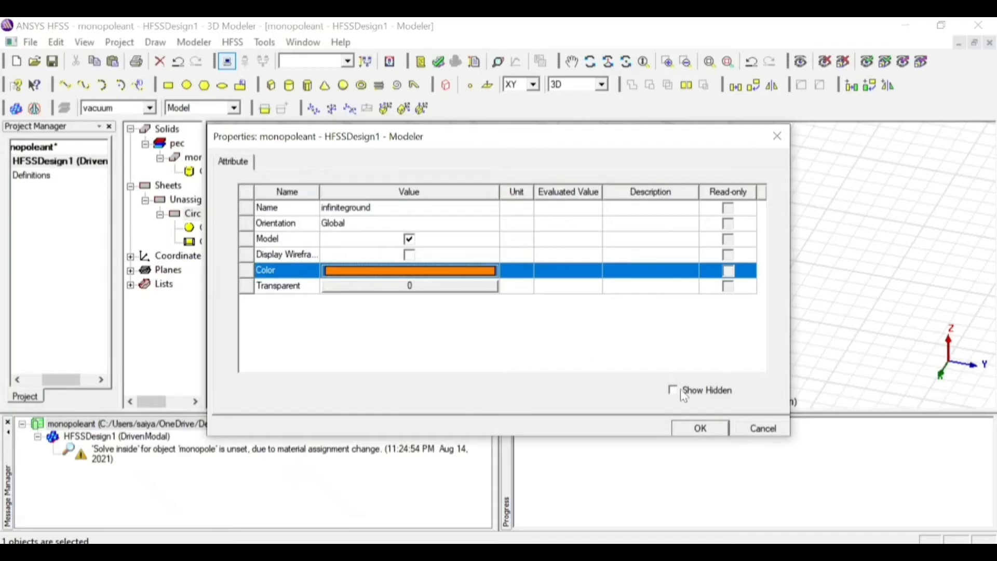
left_click(721, 438)
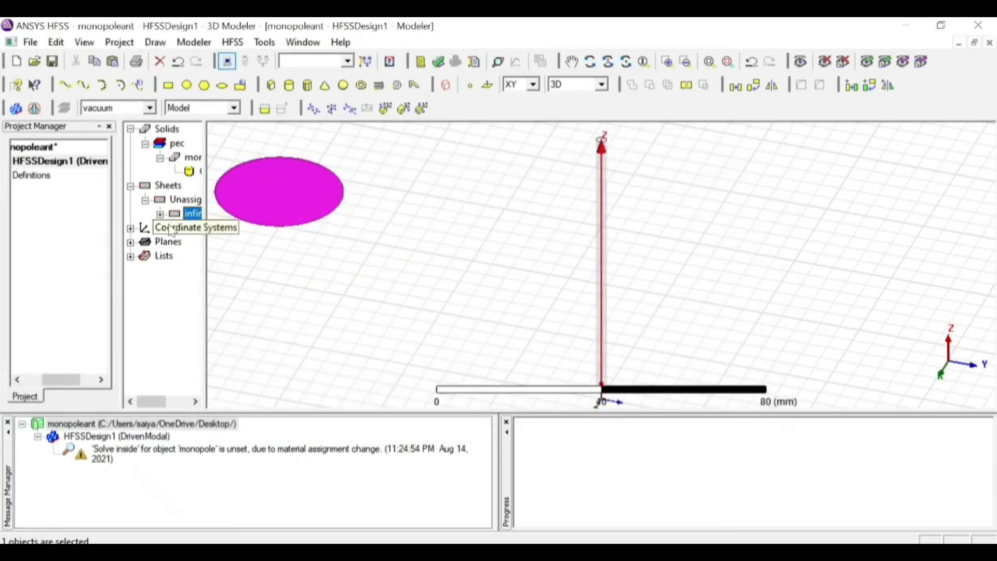
Centre the infiniteground circle at 0mm, 0mm, 0mm and set its radius to radi_co
double_click(193, 228)
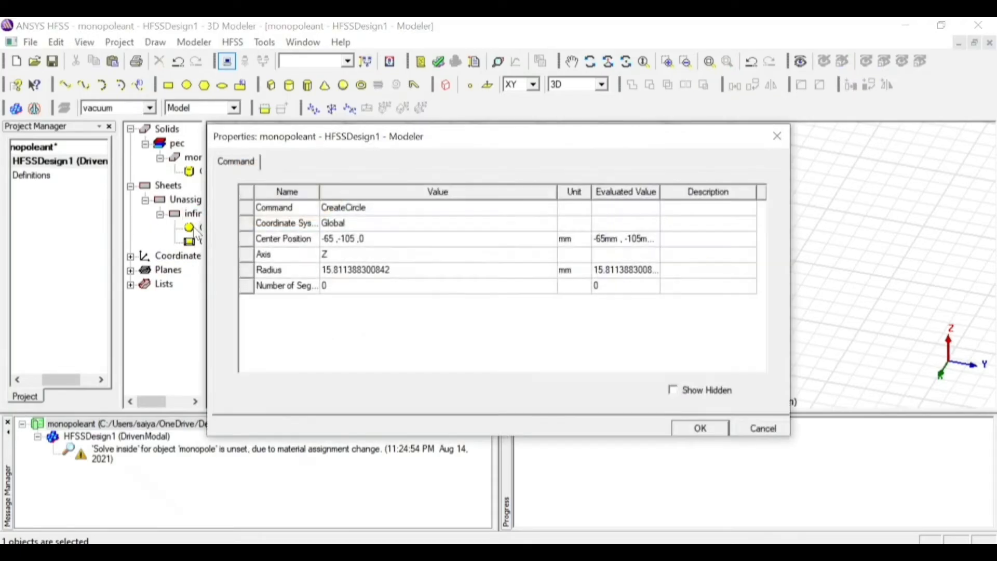
left_click(359, 239)
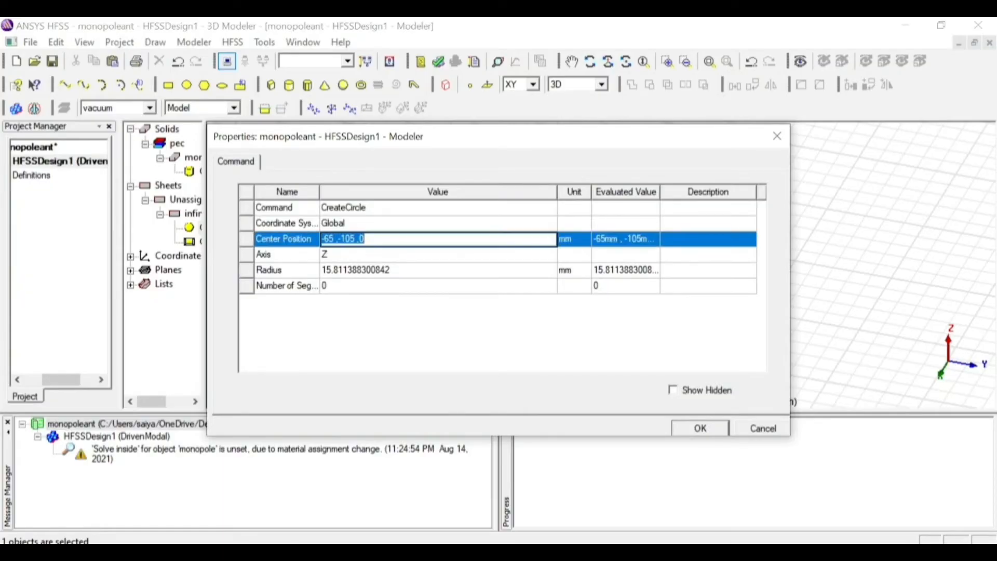
type("0mm ,0mmm")
key("BackSpace")
type(",0mm")
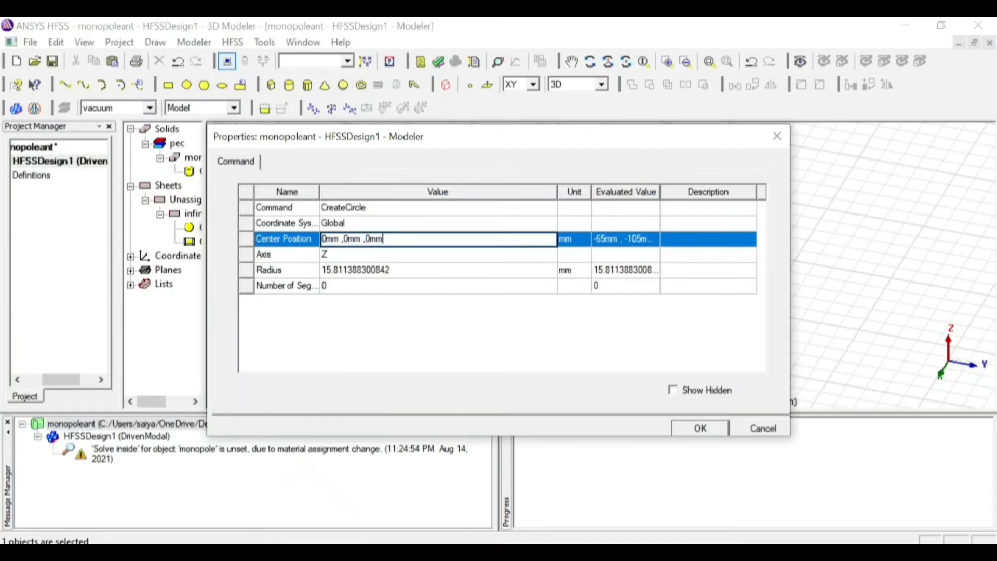
left_click(367, 270)
type("radi_co")
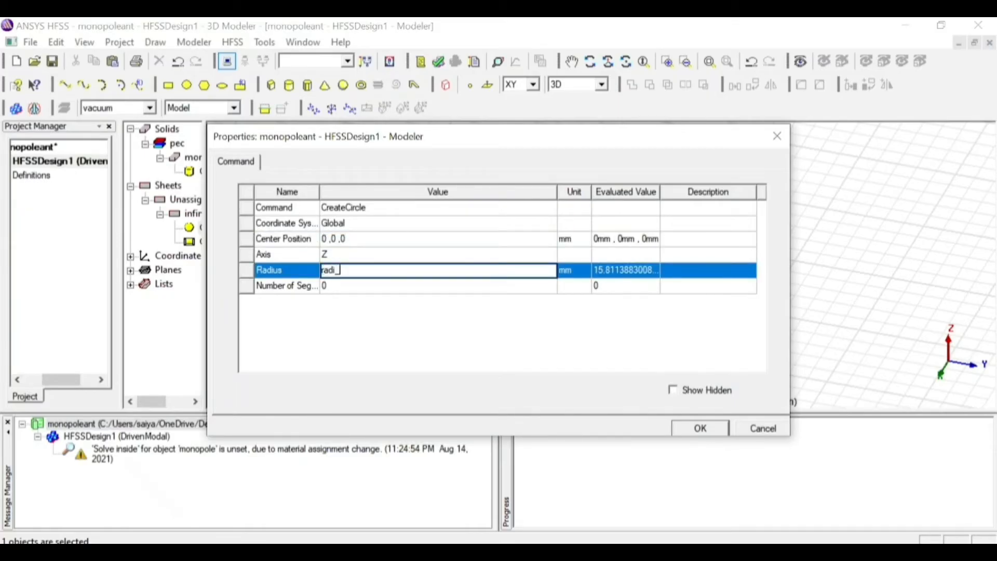
left_click(701, 426)
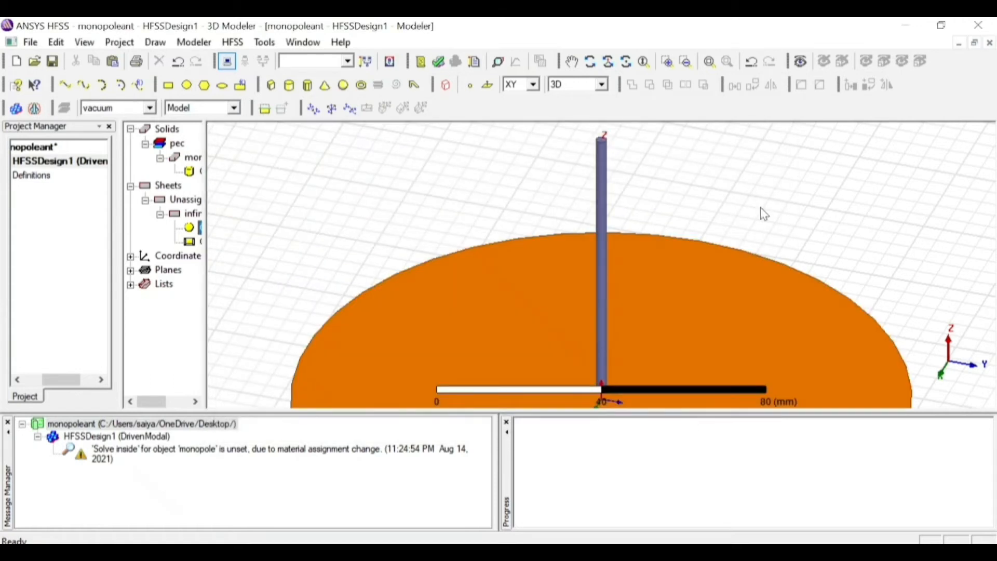
left_click(710, 62)
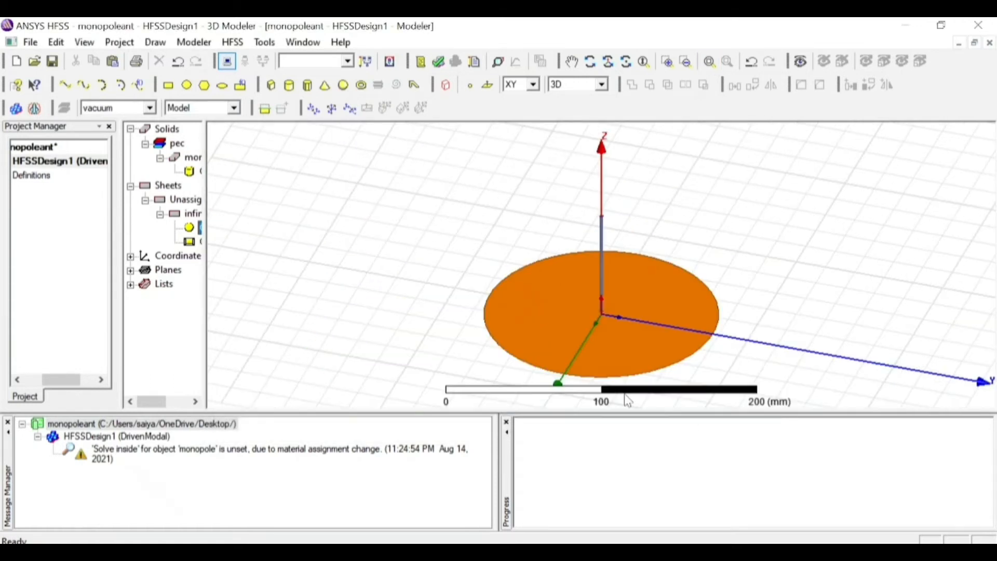
Assign a Perfect E boundary with the Infinite Ground Plane option to the infiniteground sheet, keeping the default boundary name
left_click(581, 329)
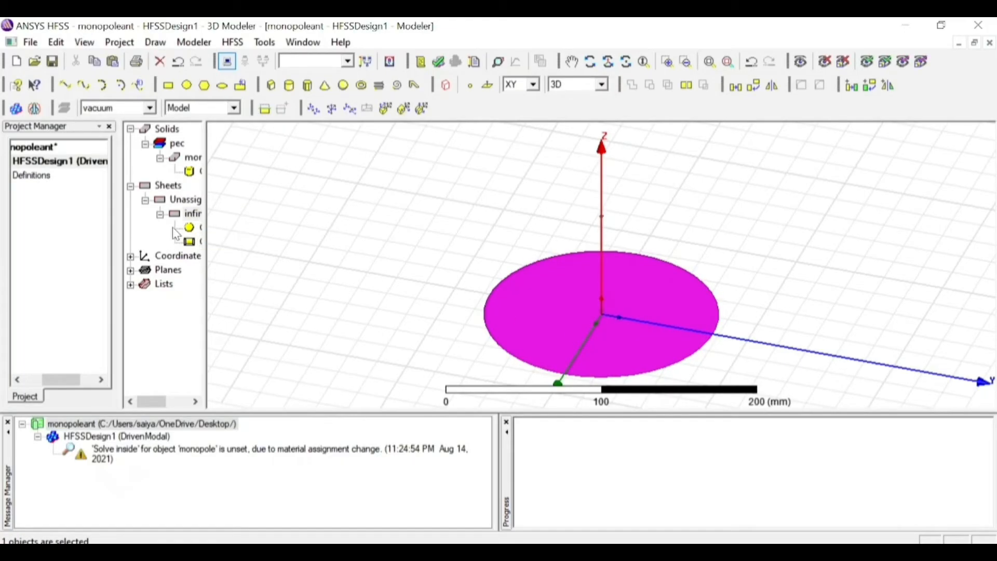
left_click(199, 215)
right_click(200, 220)
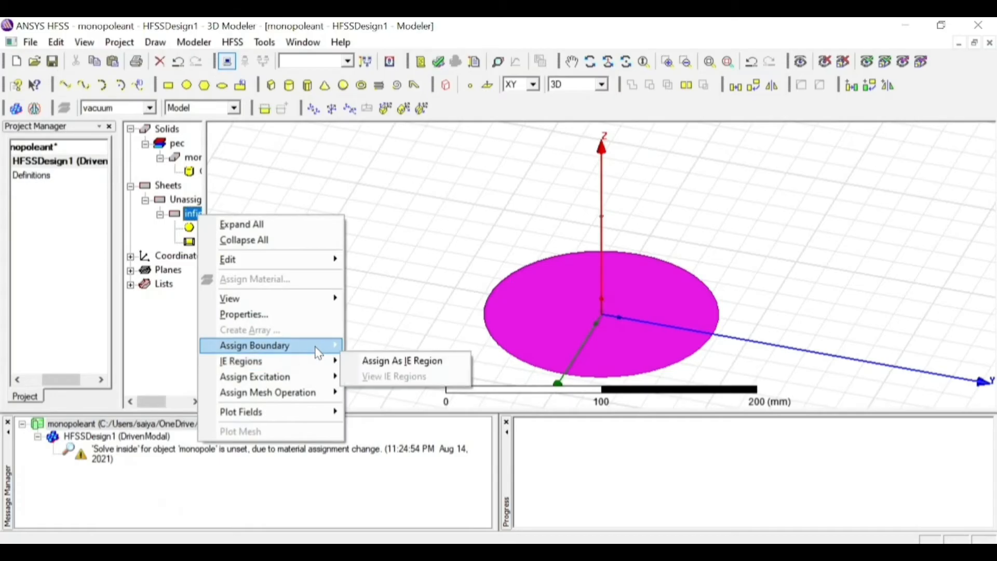
mouse_move(318, 352)
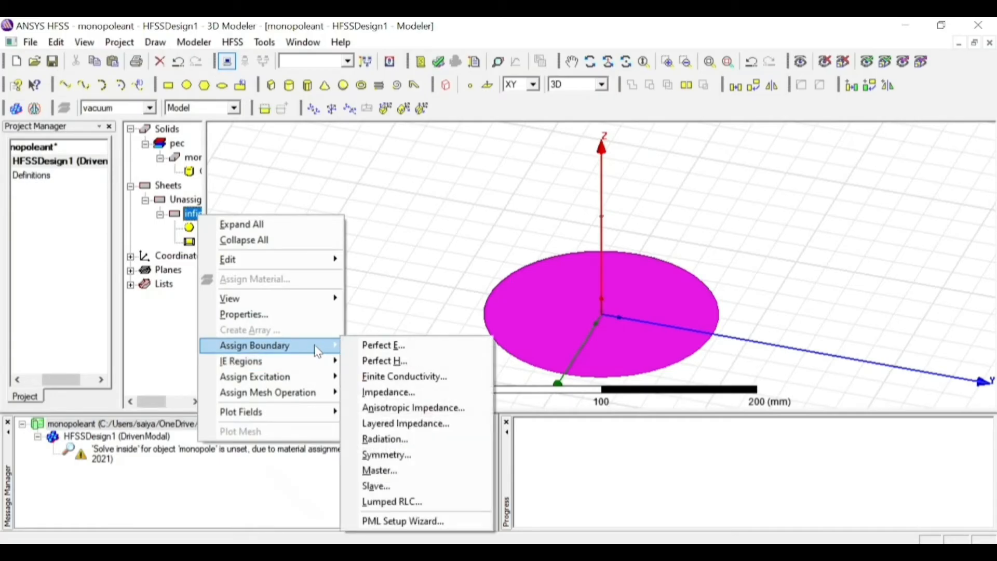
left_click(439, 345)
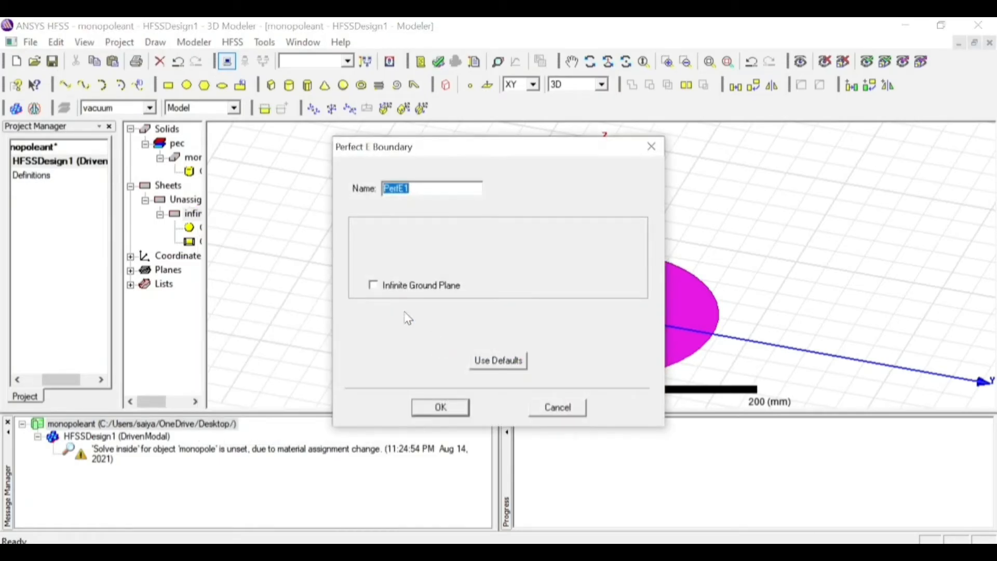
left_click(373, 286)
left_click(434, 413)
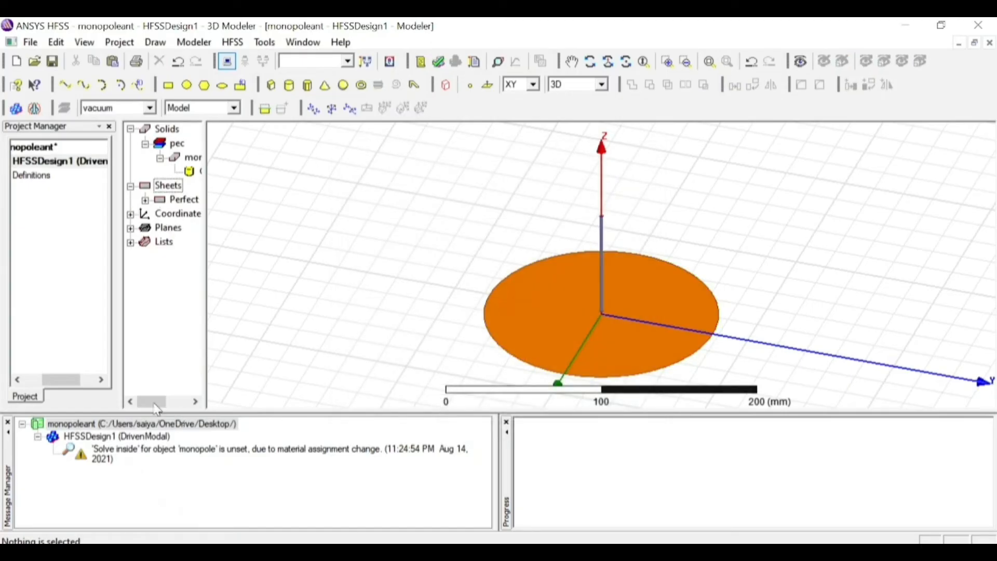
Check the Perfect E boundary in the design's boundary list and its extent on the ground sheet
left_click_drag(75, 388, 54, 388)
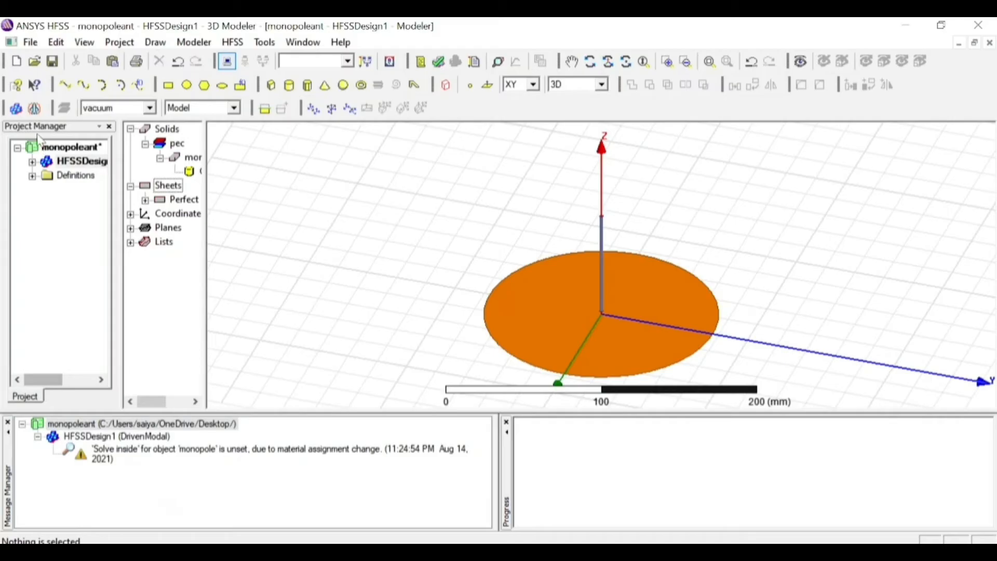
left_click(33, 162)
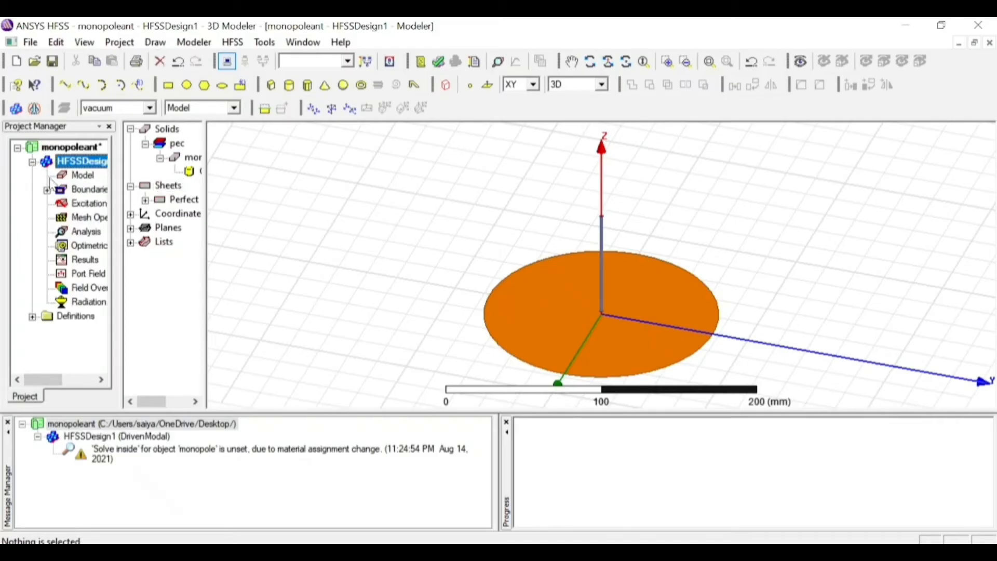
left_click(47, 190)
left_click(91, 205)
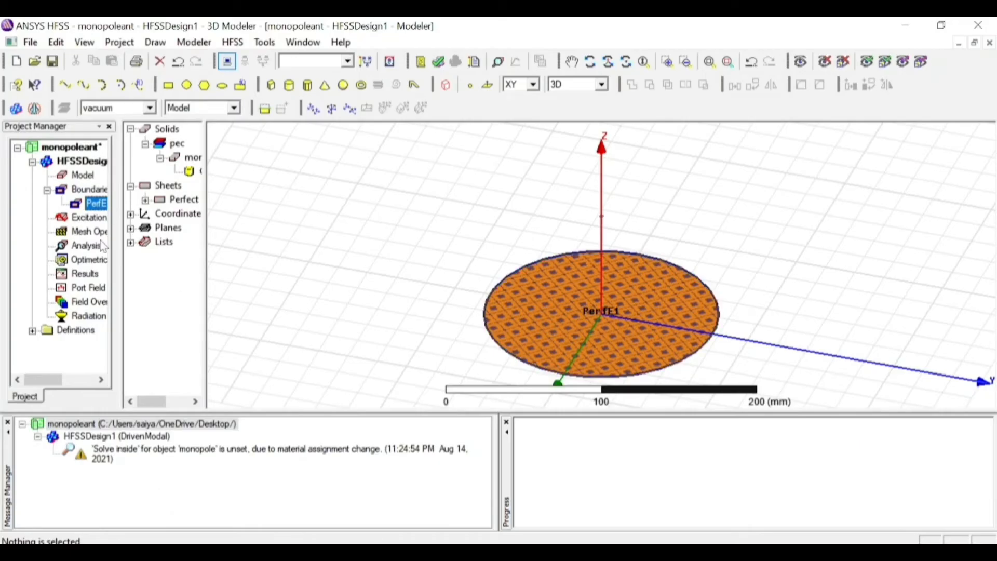
left_click(324, 237)
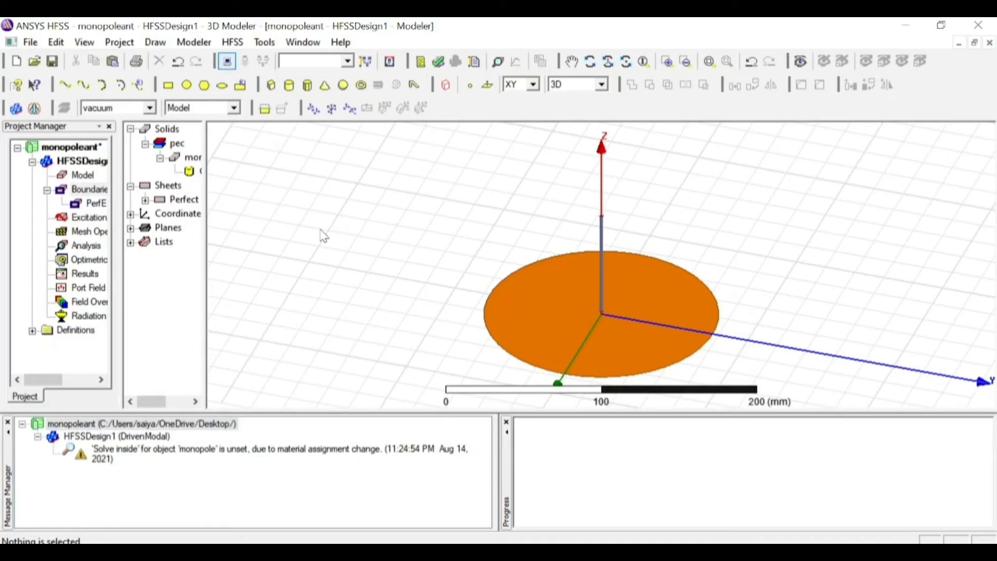
Draw a rectangle in the YZ plane starting at 0, -180, 60 mm and about 40 mm high
left_click(168, 86)
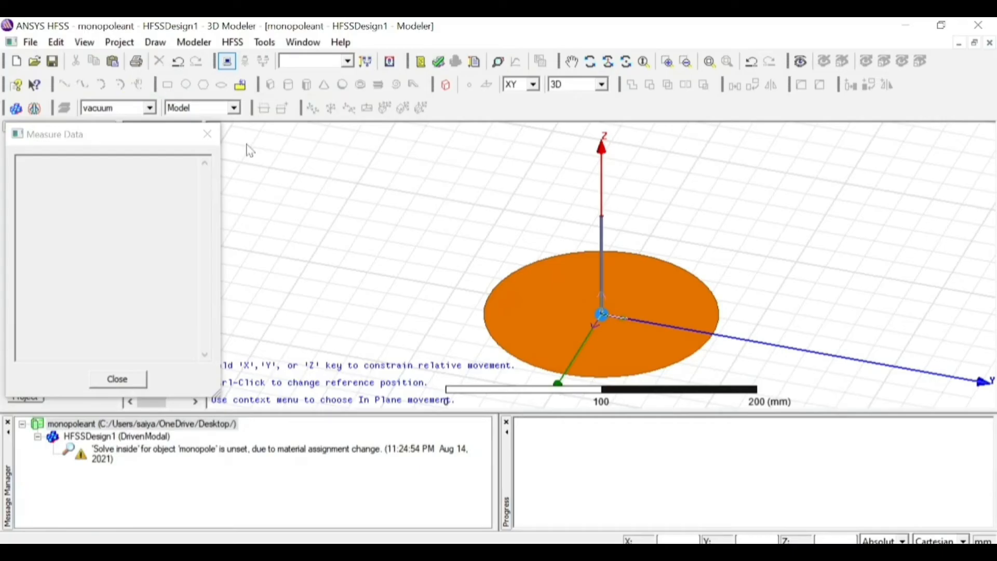
left_click(524, 88)
left_click(524, 105)
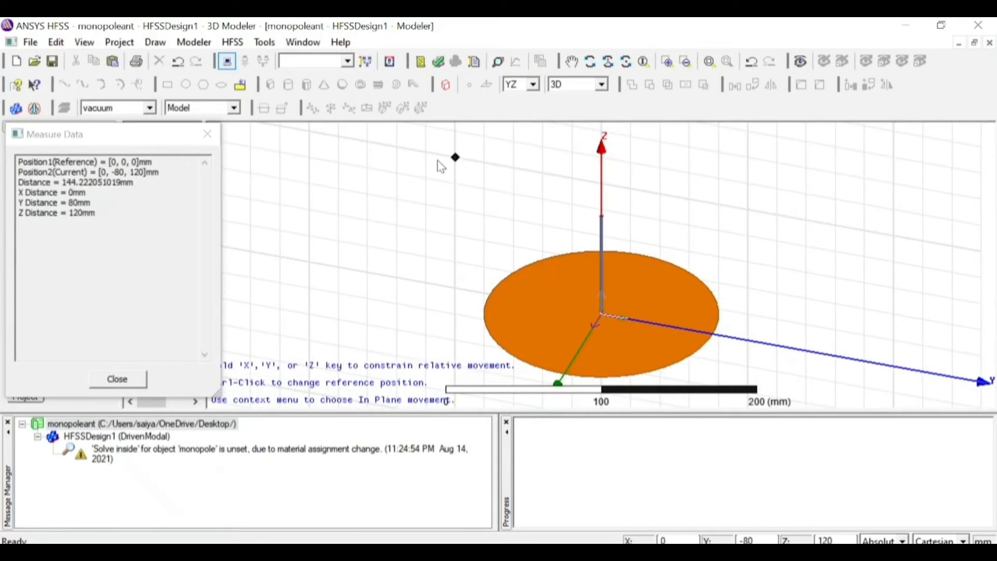
left_click(337, 202)
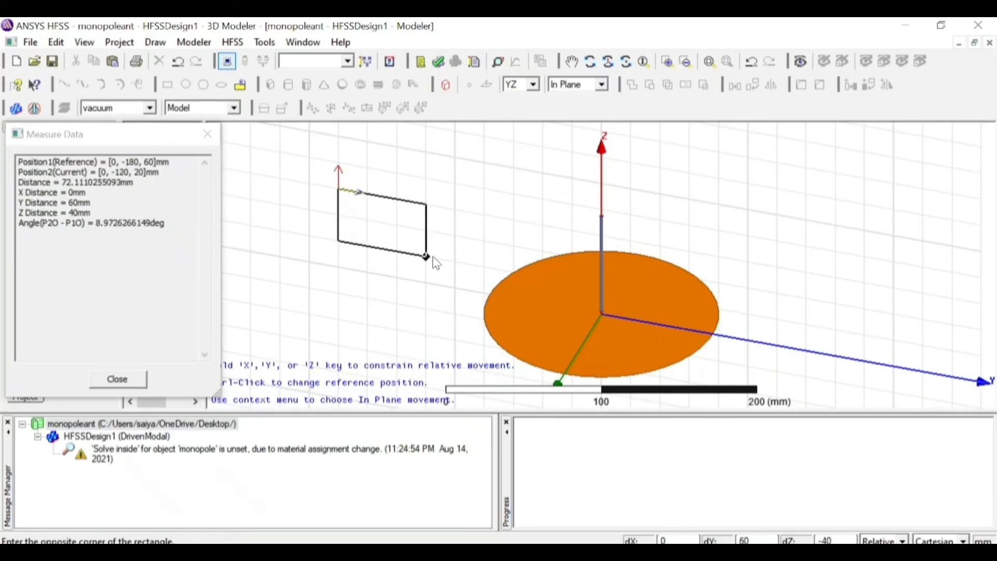
left_click(457, 263)
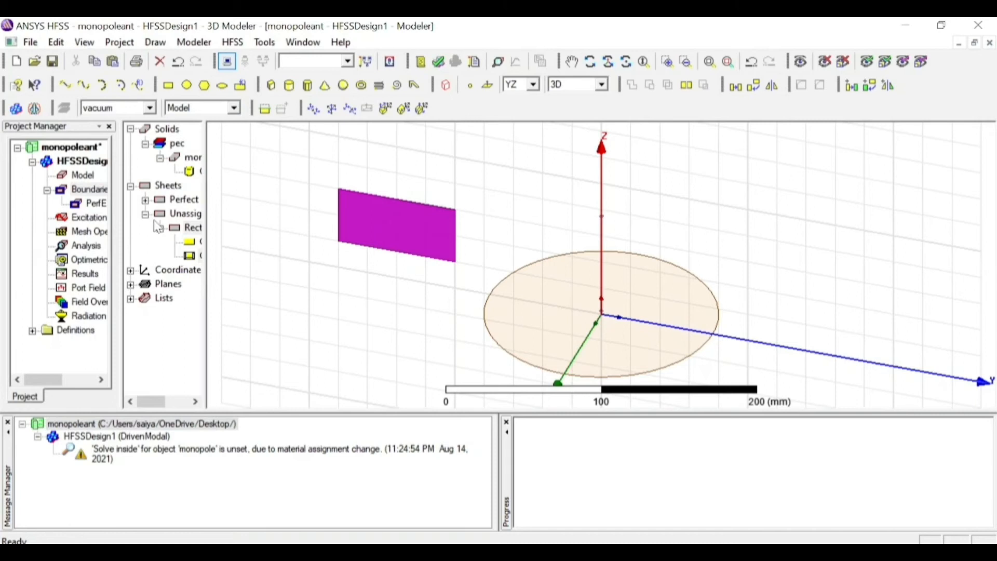
Rename the new unassigned rectangle sheet as source
double_click(190, 228)
left_click(419, 207)
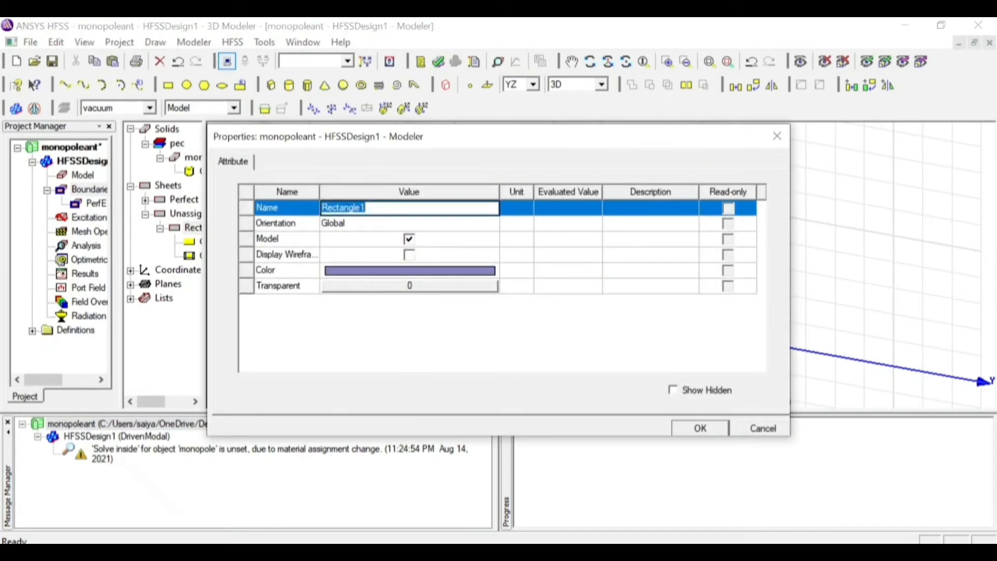
type("source")
Colour the source rectangle with the pink custom colour and set its transparency to 0.2
left_click(441, 272)
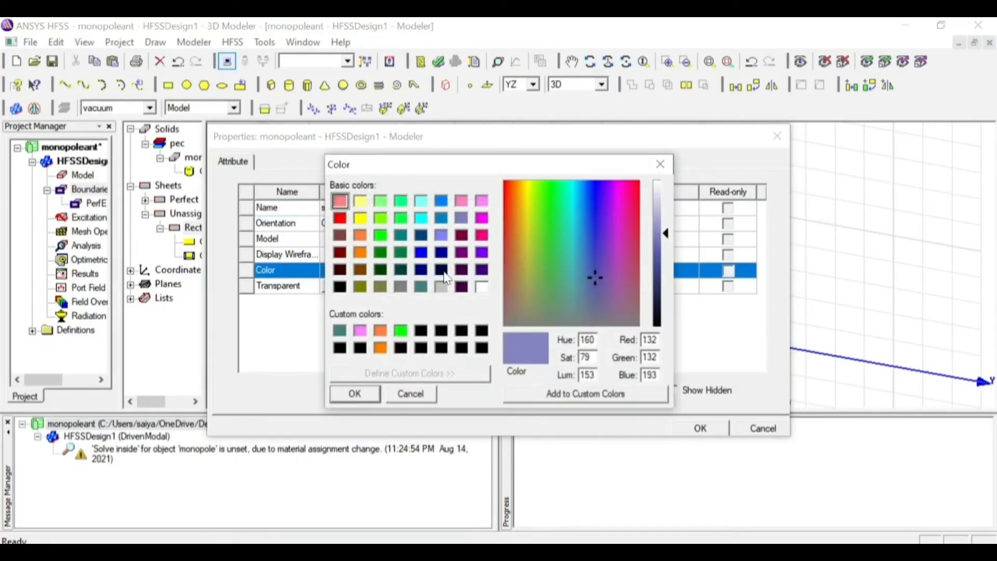
left_click(360, 347)
left_click(362, 335)
left_click(359, 397)
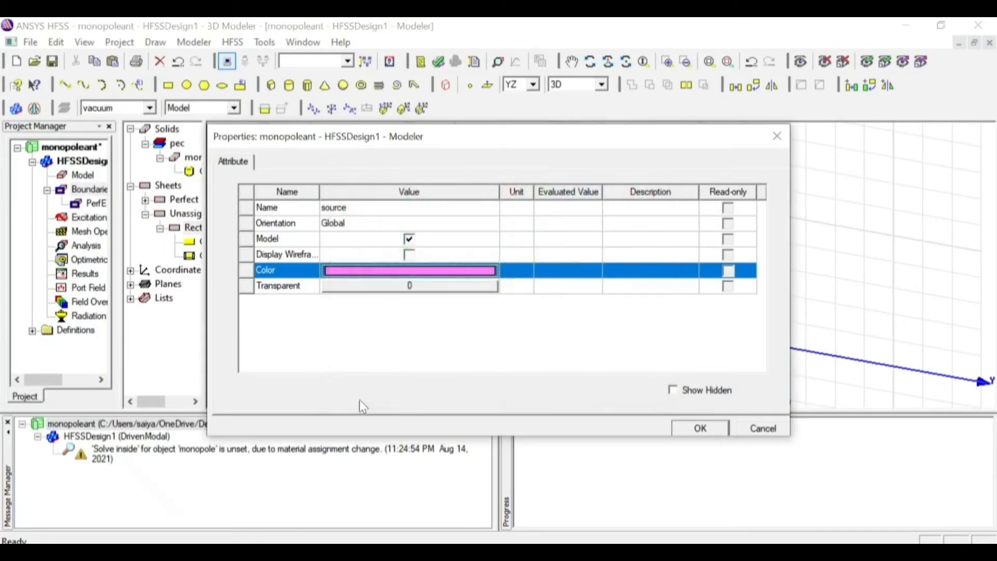
left_click(432, 287)
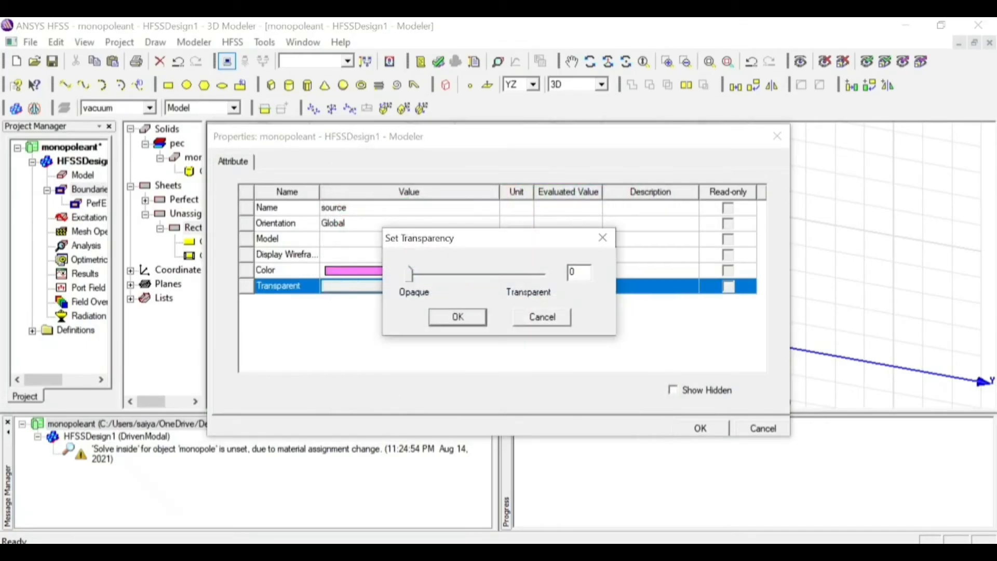
type("2")
left_click(458, 316)
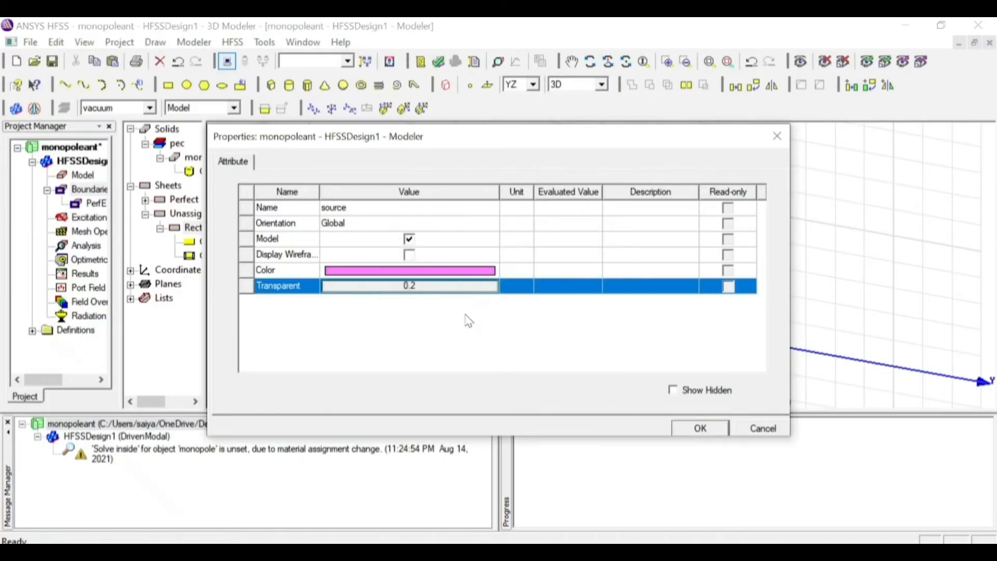
left_click(701, 428)
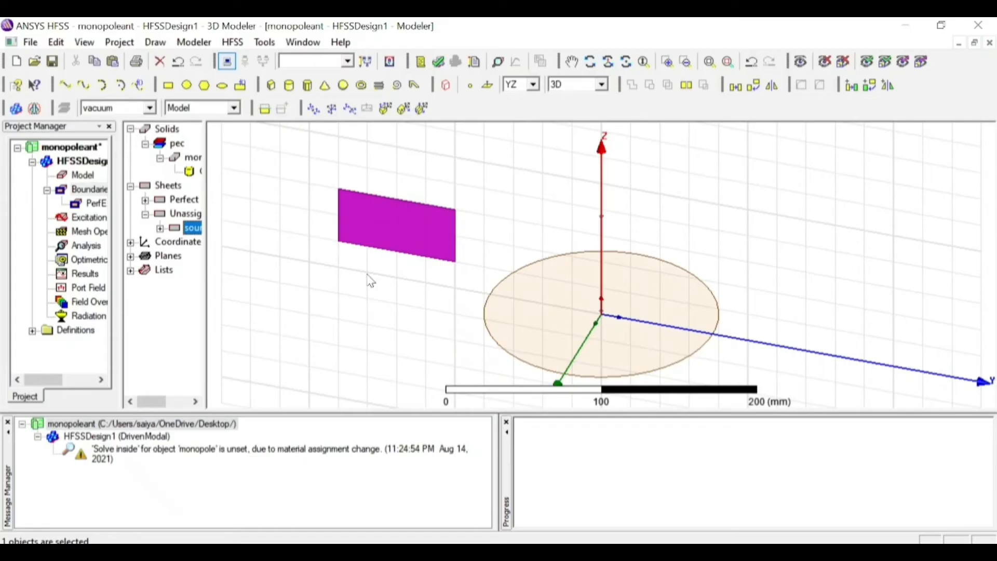
Set the source rectangle's start position to 0mm, -radi_monopole, 0mm
left_click(160, 228)
double_click(190, 243)
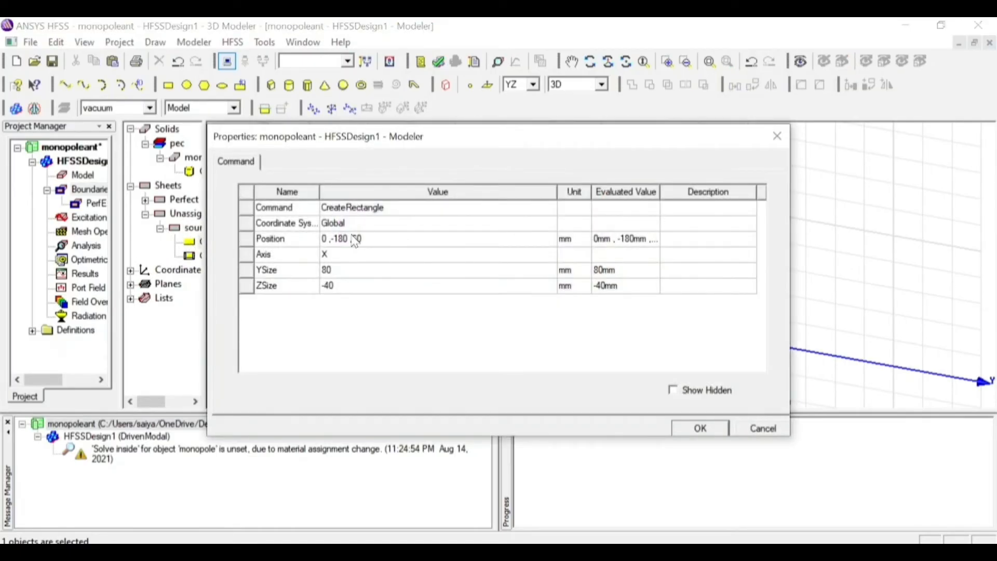
left_click(355, 241)
type("0mm")
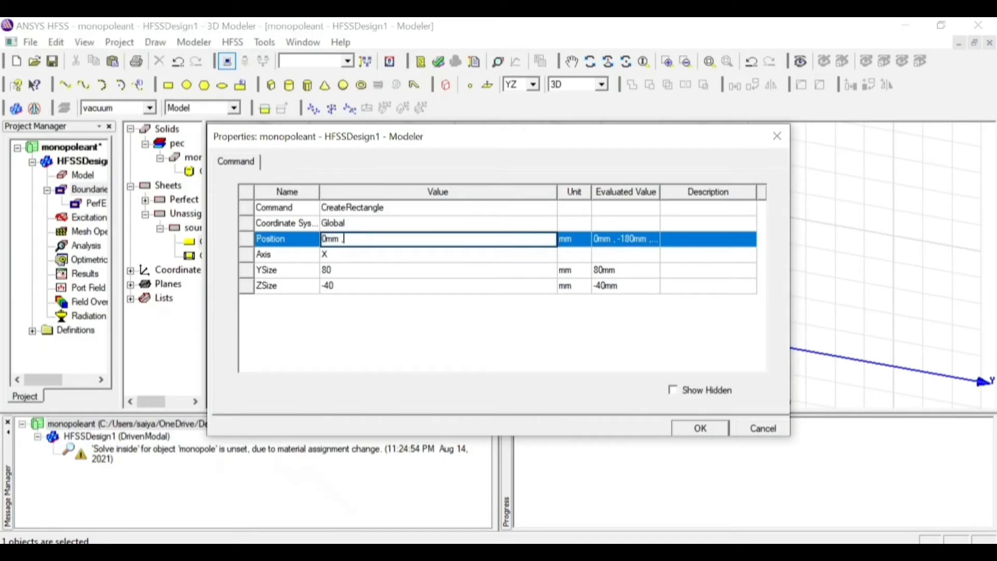
type(" ,-rad")
type("i_")
type("monopole")
type(",)mm")
key("BackSpace")
key("BackSpace")
key("BackSpace")
type("0mm")
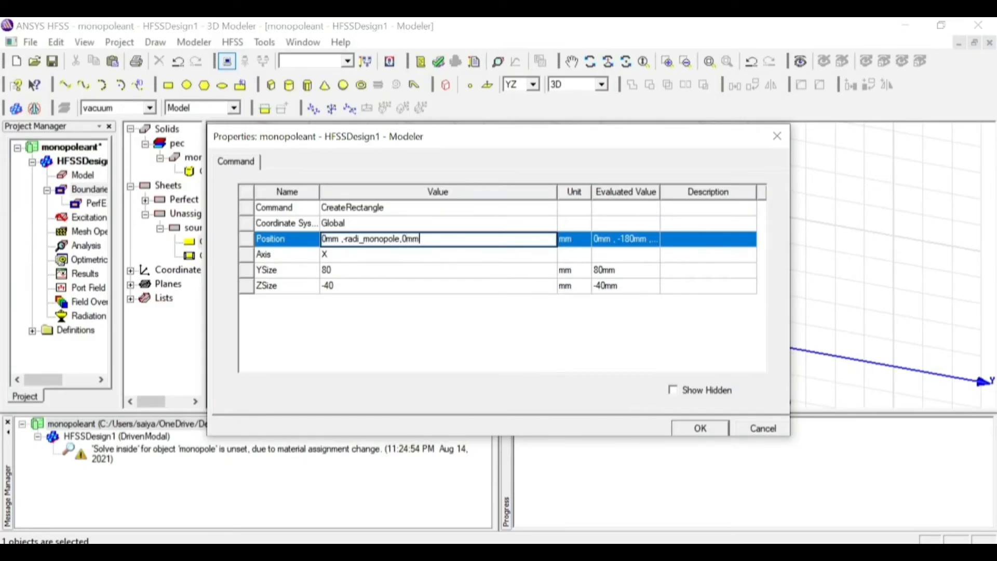
Set the source rectangle's YSize to radi_monopole*2 and its ZSize to gap
left_click(330, 270)
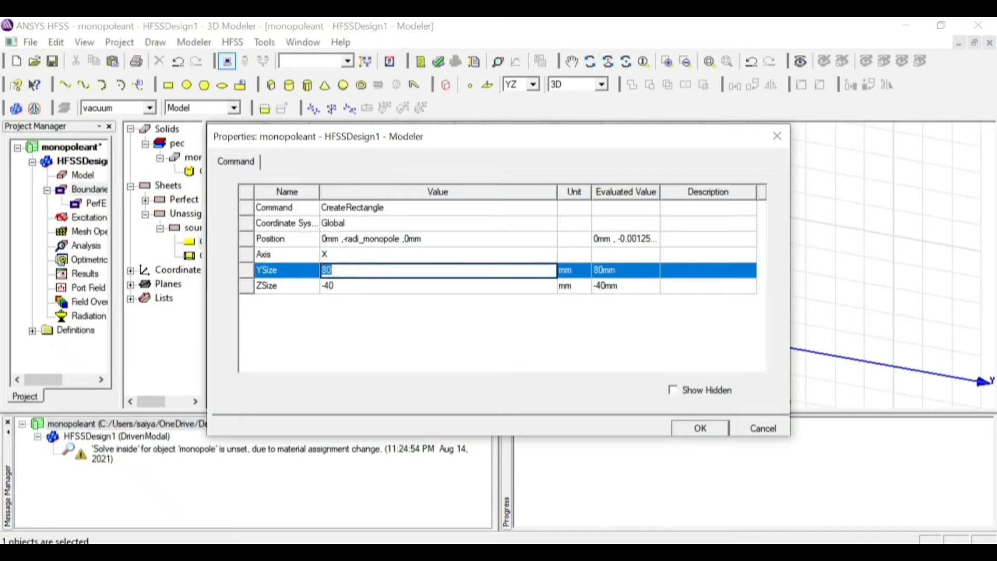
type("radi_monopole*2")
left_click(351, 288)
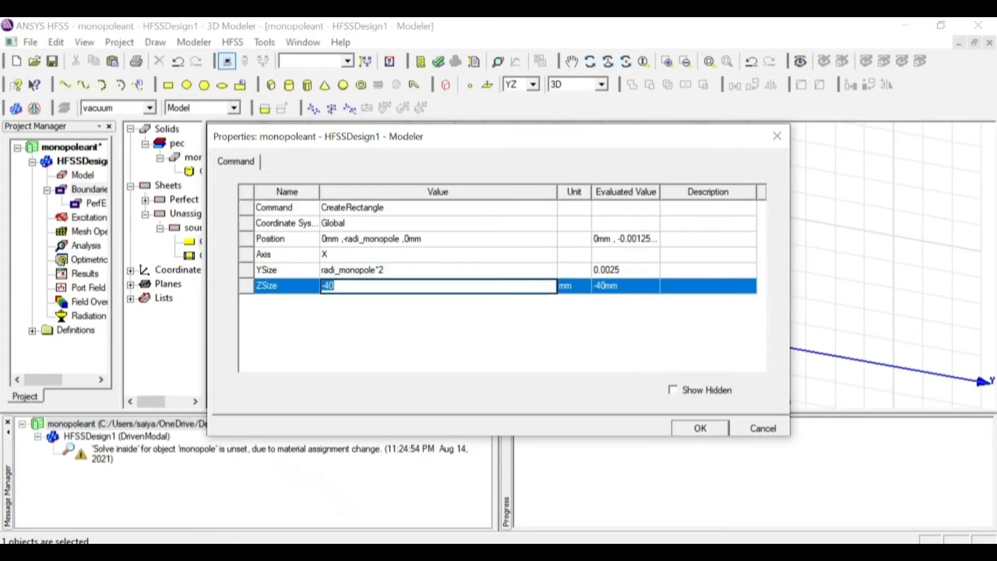
type("gap")
left_click(700, 428)
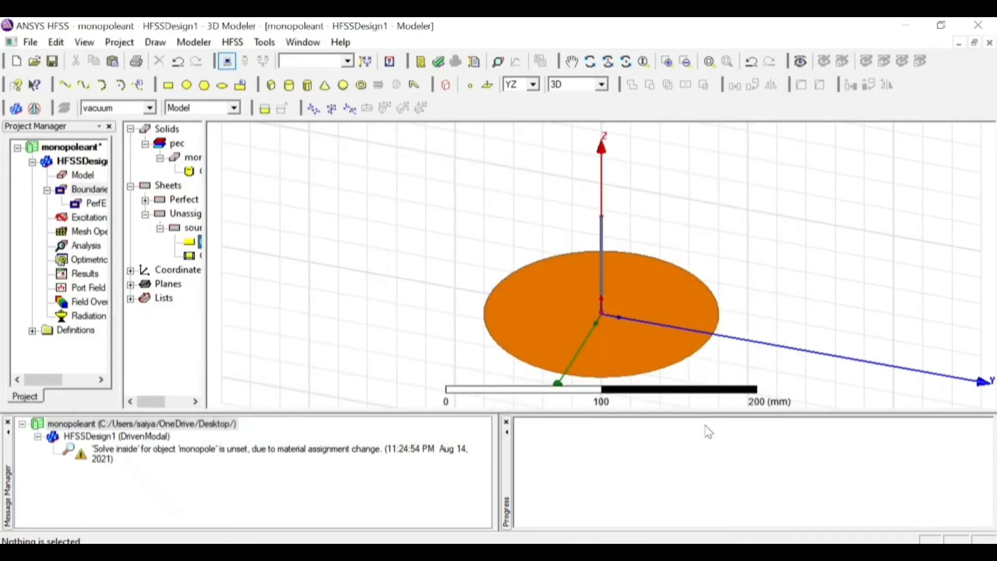
Start a lumped port excitation on the source sheet, keeping the name 1 and setting the full port resistance to 75 ohm
left_click(606, 318)
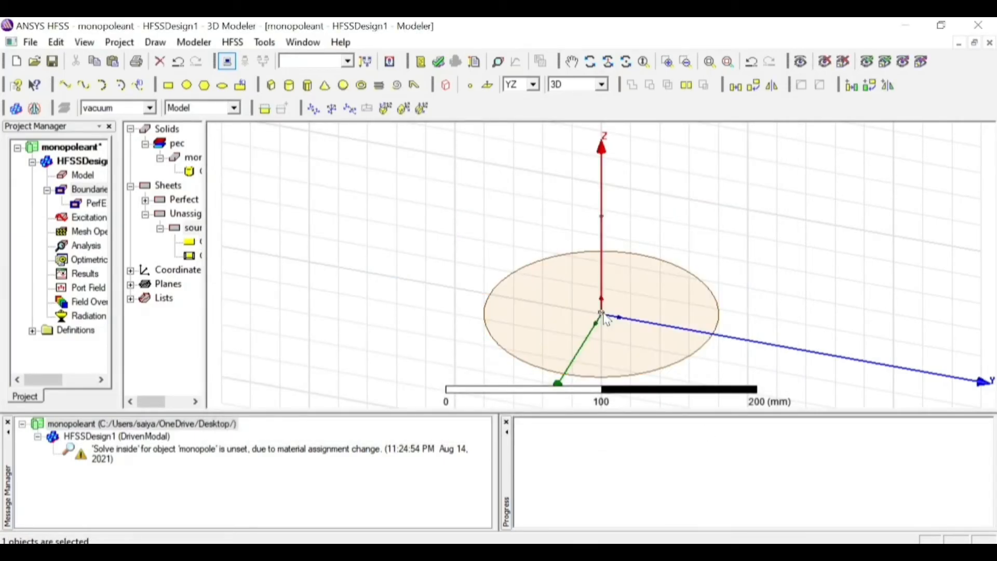
left_click(668, 62)
left_click_drag(563, 270, 656, 355)
left_click_drag(471, 229, 764, 374)
left_click_drag(420, 211, 607, 278)
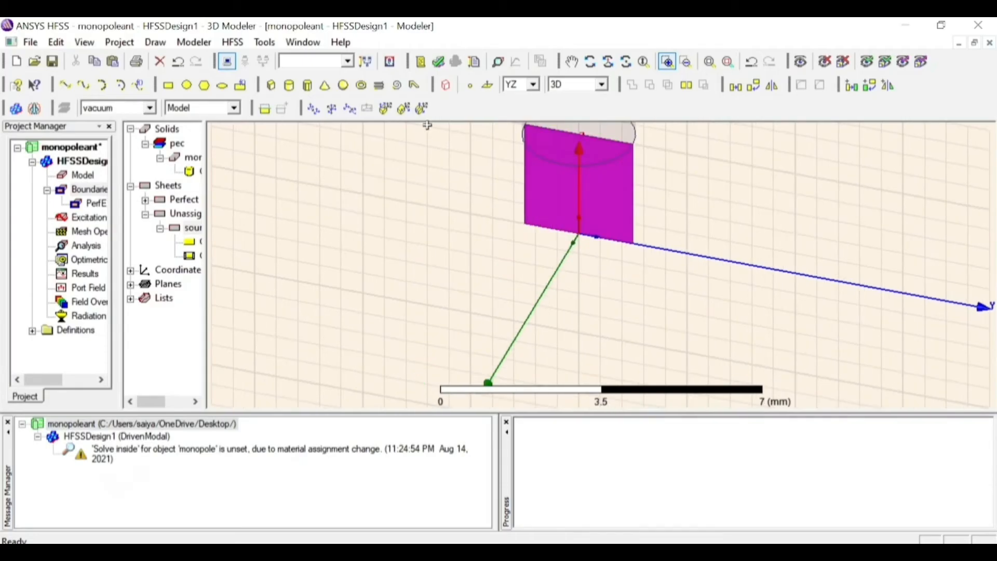
left_click(191, 229)
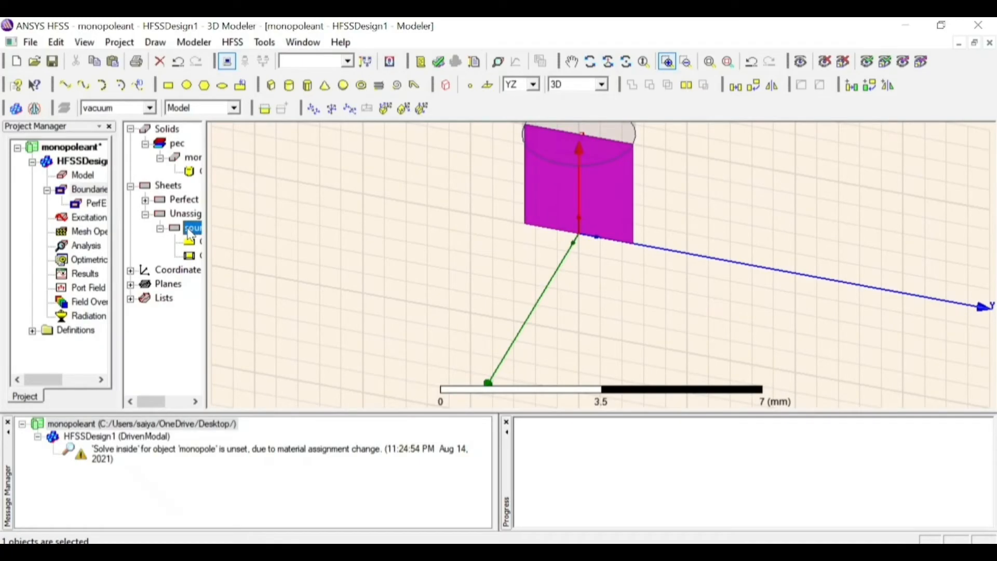
right_click(190, 234)
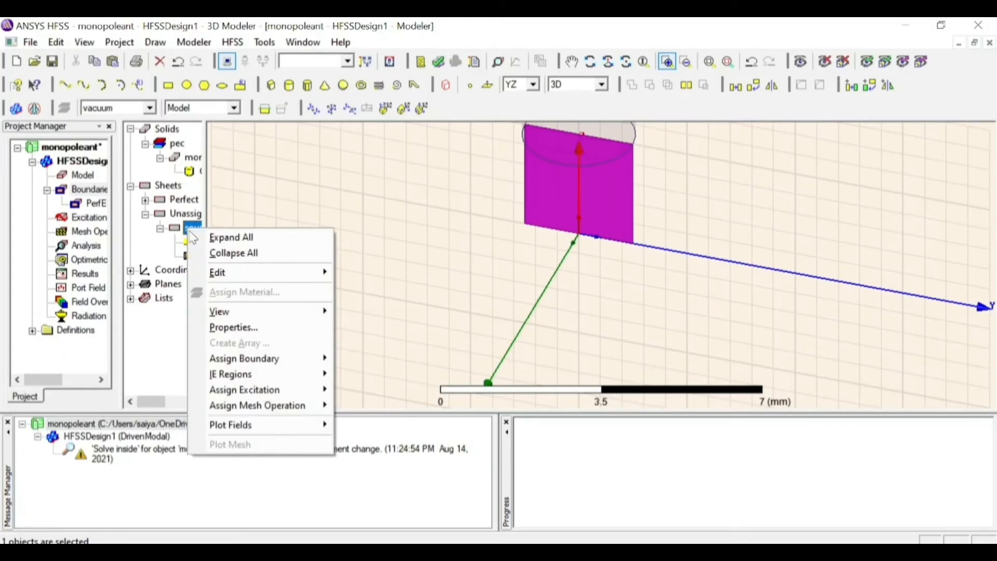
mouse_move(284, 360)
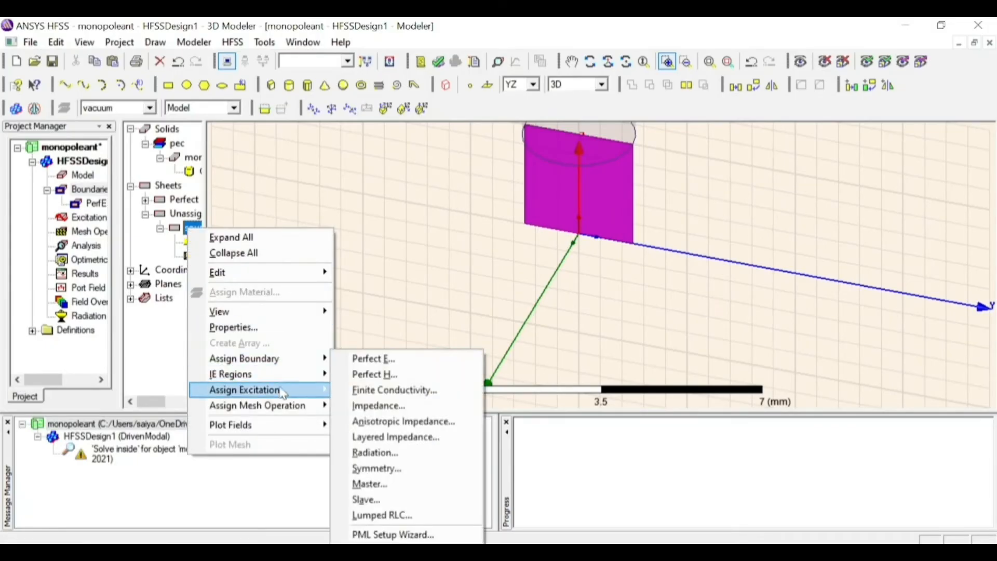
mouse_move(285, 390)
left_click(393, 406)
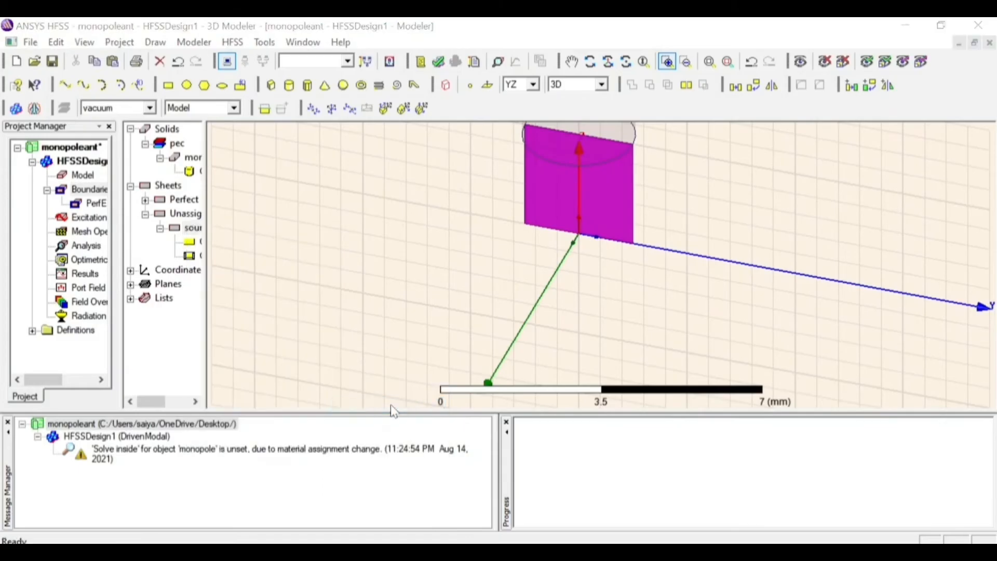
key("Tab")
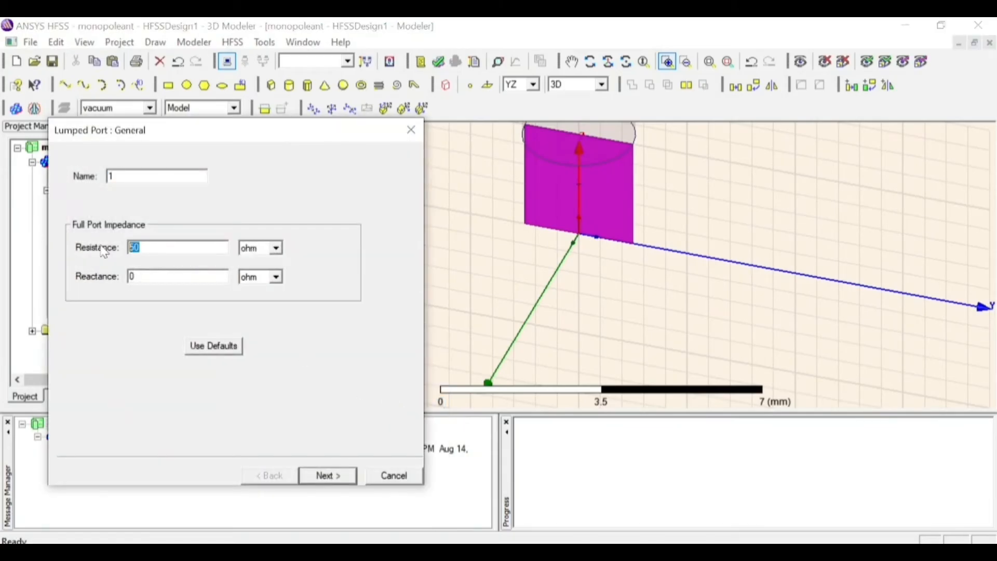
type("75")
left_click(326, 483)
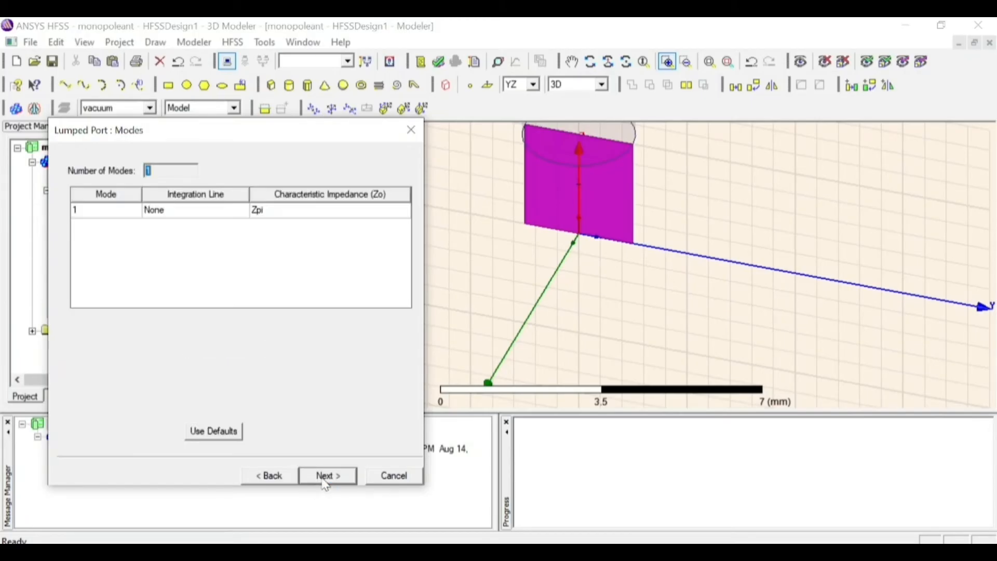
Draw the port's integration line from the origin up to the middle of the source's upper edge, and finish the port with Do Not Renormalize
left_click(173, 209)
left_click(173, 212)
left_click(175, 235)
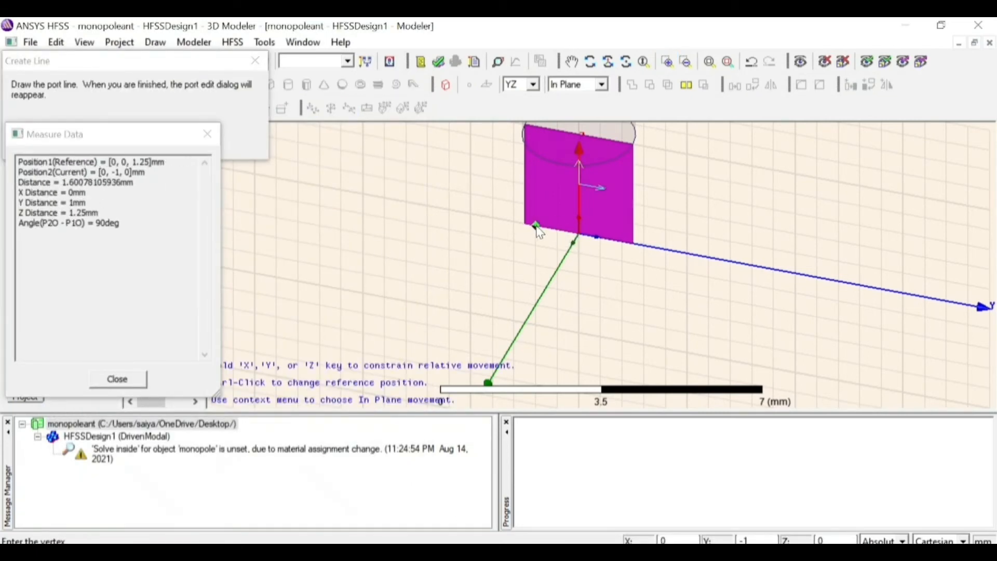
left_click(580, 238)
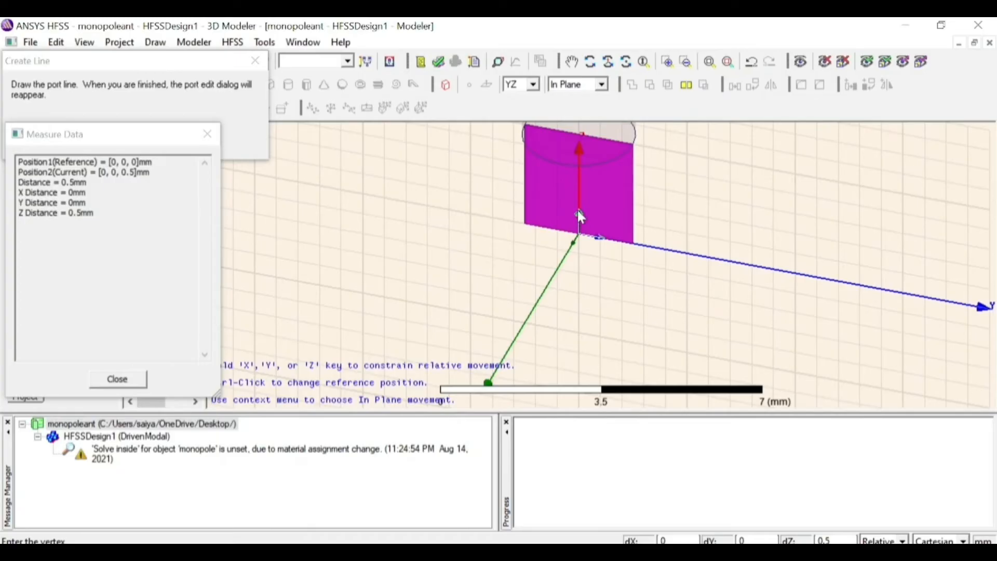
left_click(580, 136)
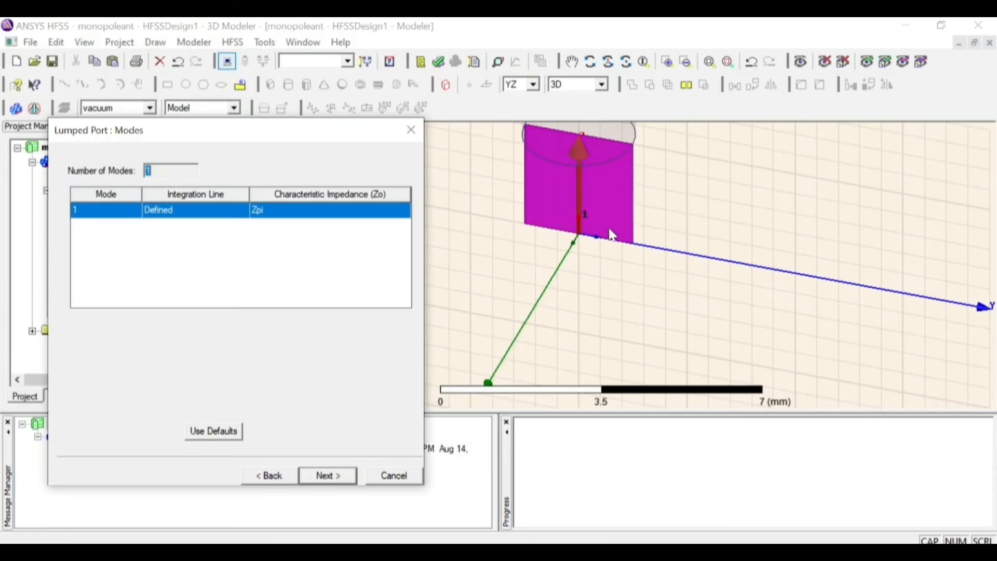
left_click(328, 474)
left_click(139, 207)
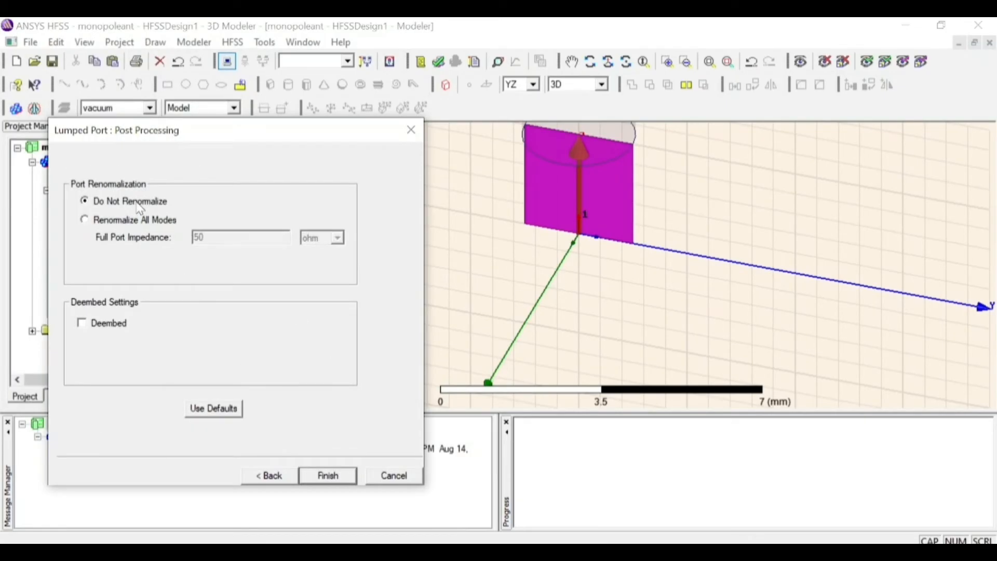
left_click(329, 476)
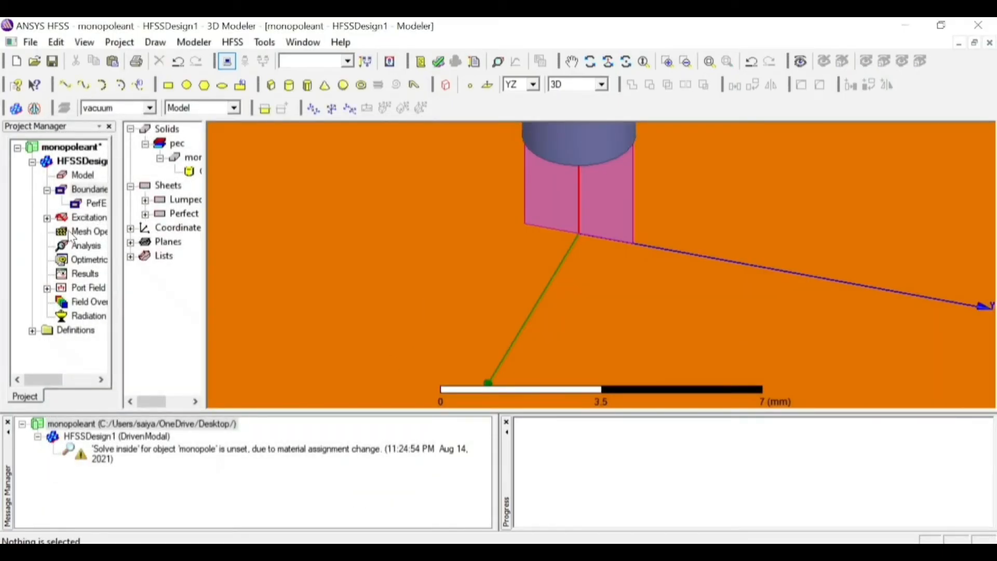
Check the lumped port in the design's excitation list and its extent on the source sheet
left_click(46, 218)
left_click(85, 231)
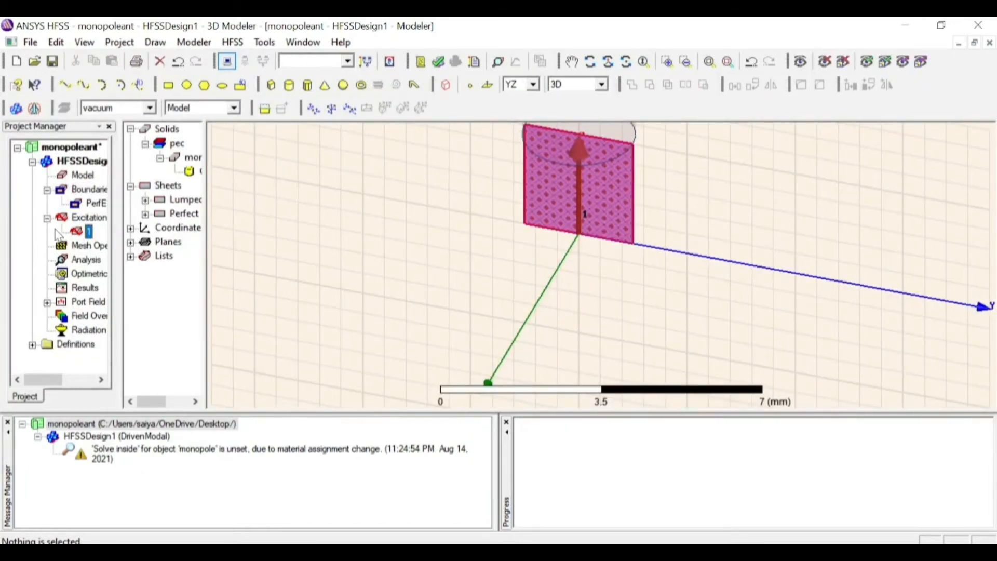
left_click(303, 210)
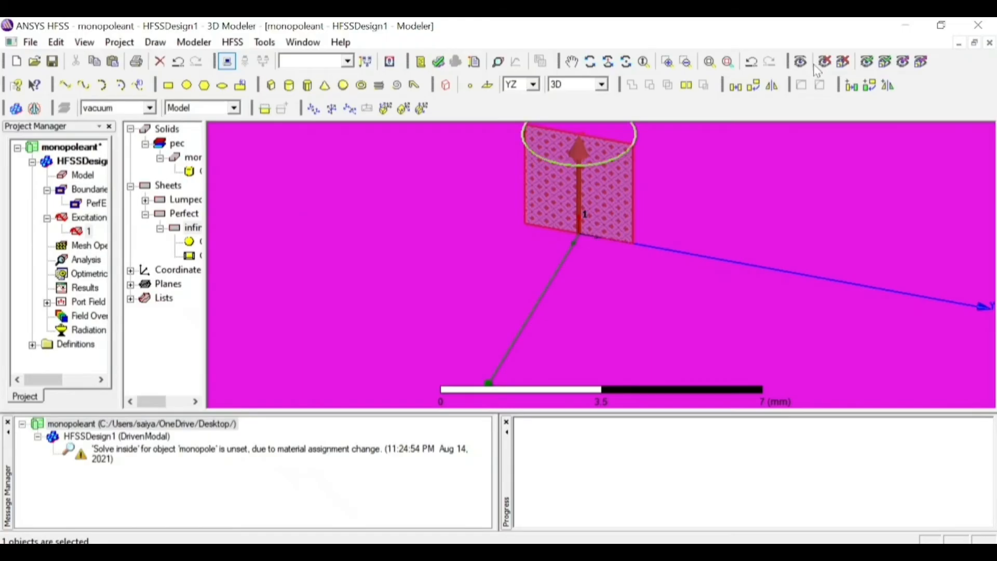
Draw a vacuum cylinder on the XY plane centred at -100, -200, 0 mm, with a radius of about 20 mm and a height of about -120 mm
left_click(710, 66)
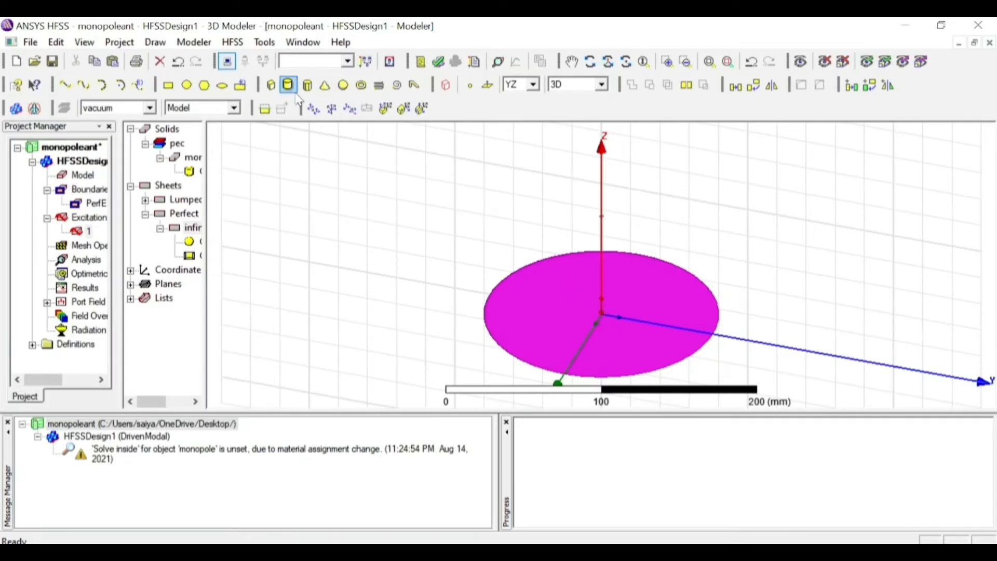
left_click(515, 86)
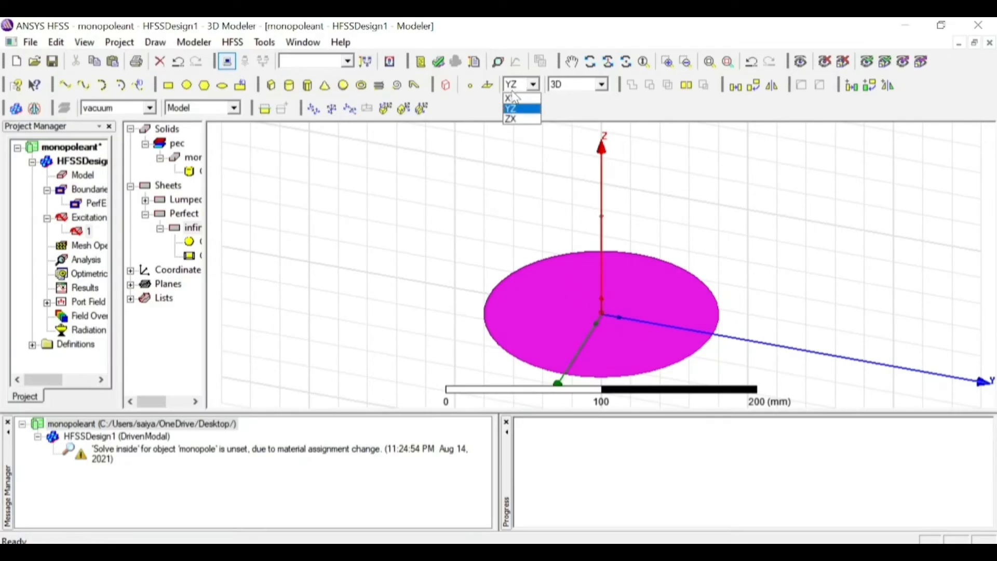
left_click(513, 98)
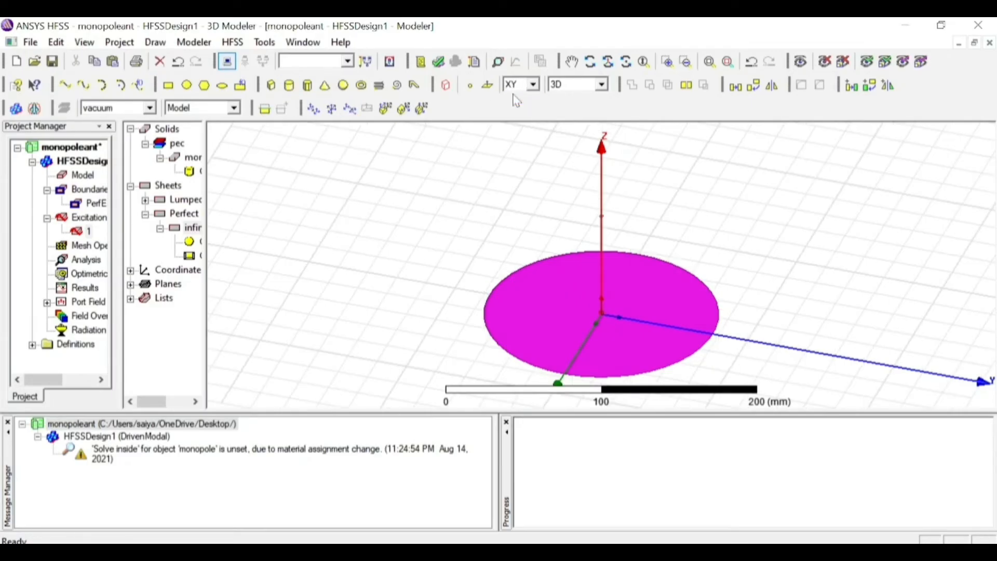
left_click(289, 85)
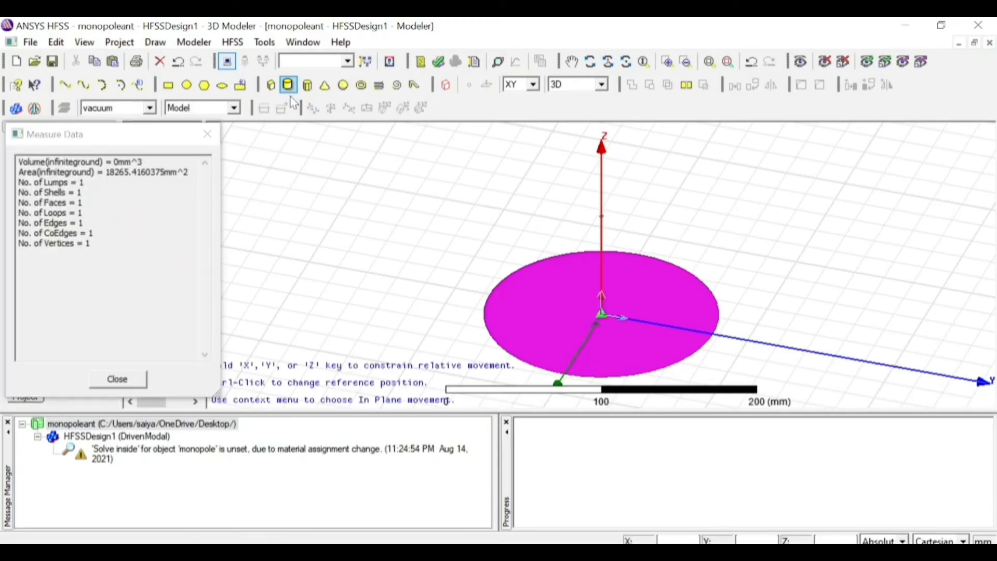
left_click(347, 192)
left_click(390, 203)
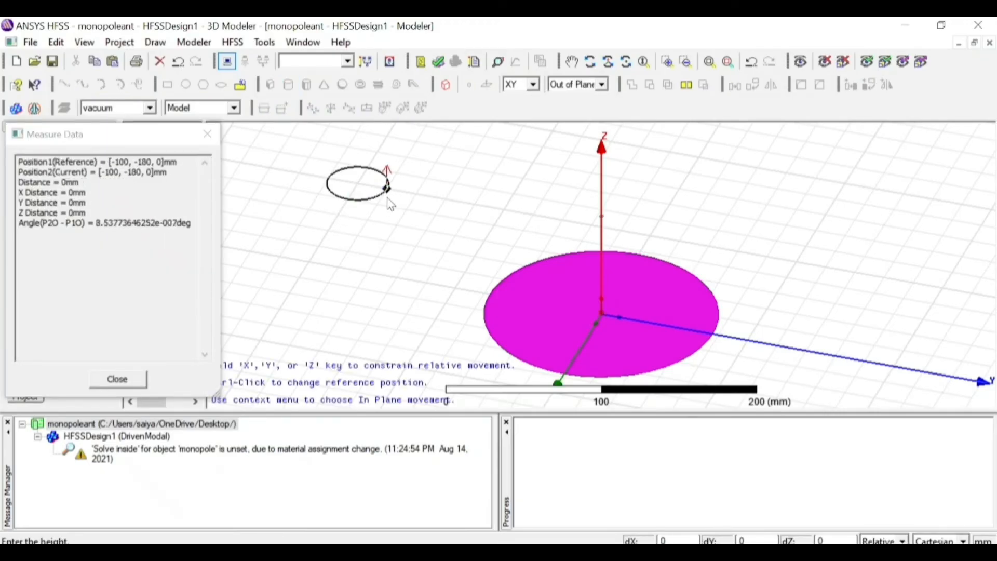
left_click(398, 336)
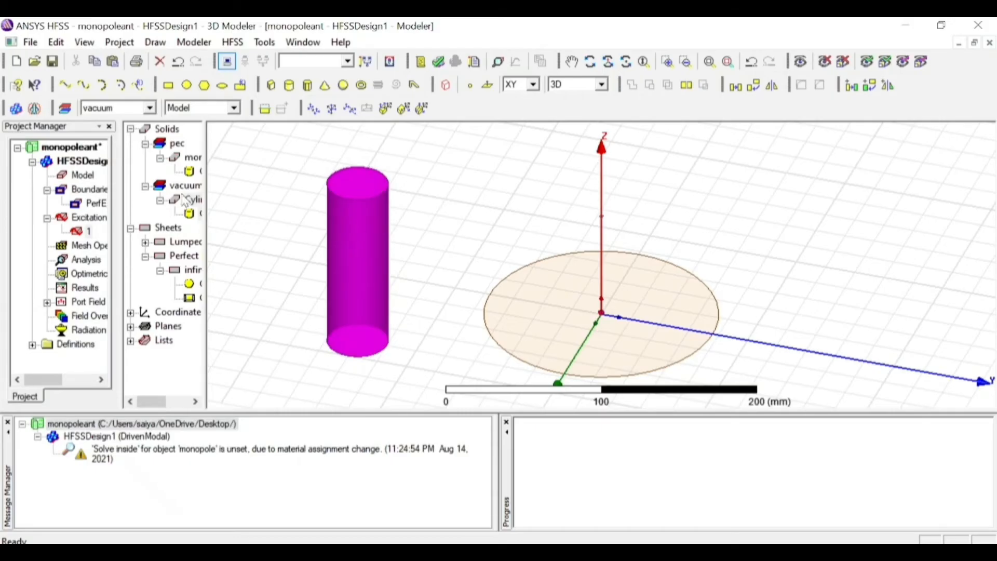
Rename the new vacuum cylinder as radiation and set its material to air
double_click(193, 210)
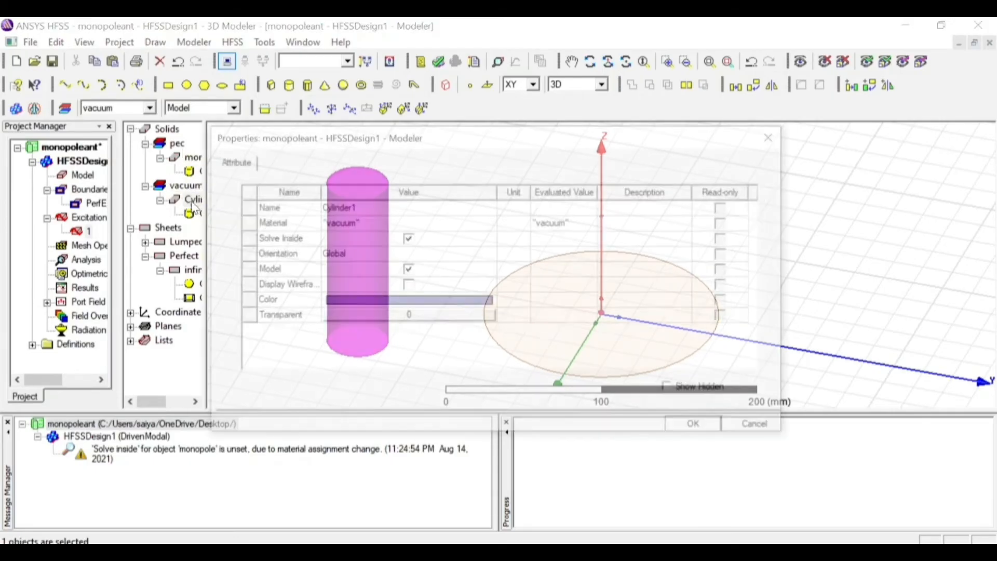
left_click(411, 206)
type("ra")
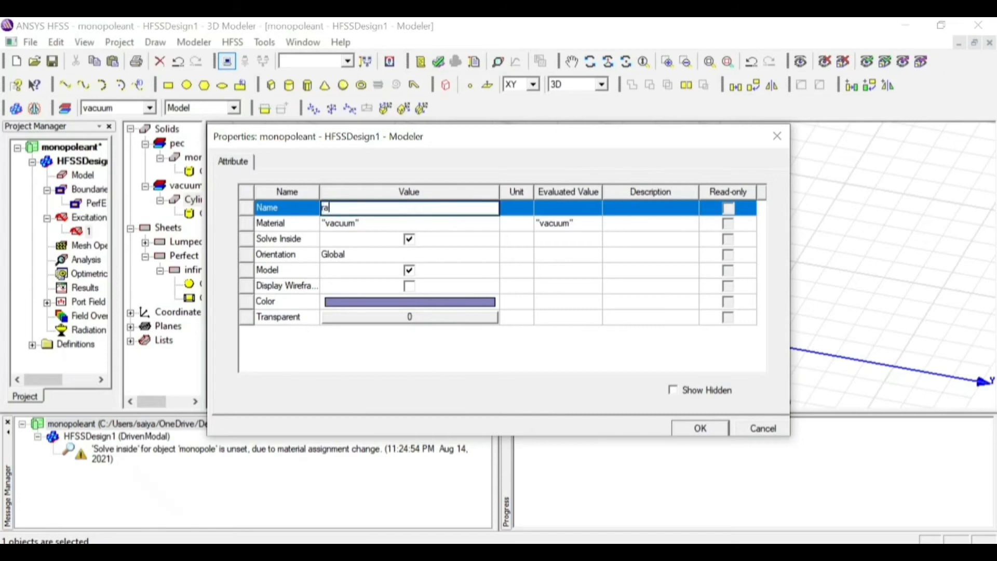
type("diation")
left_click(415, 229)
left_click(410, 232)
type("air")
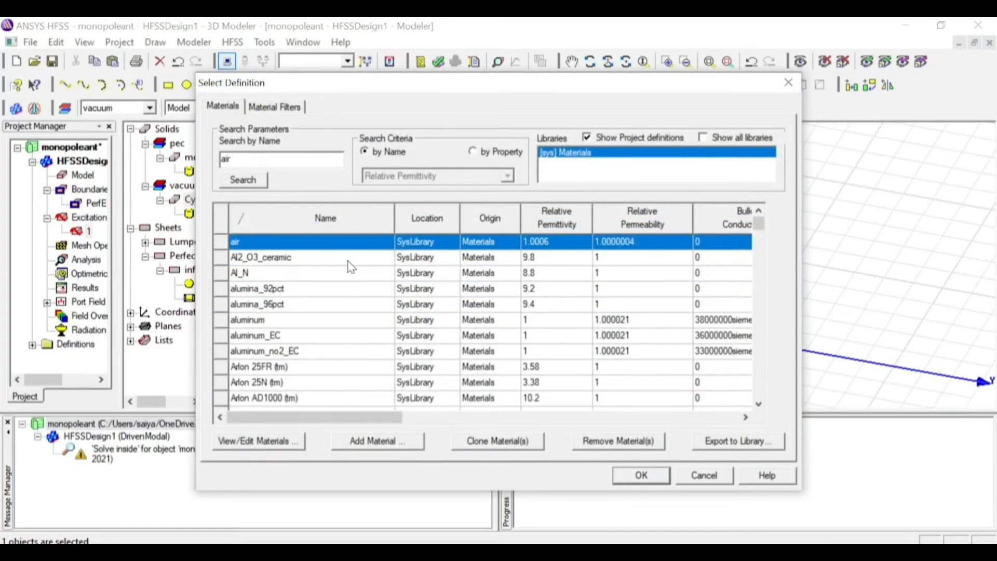
left_click(628, 476)
Give the radiation cylinder the teal custom colour (64, 128, 128) and a transparency of 0.8
left_click(389, 303)
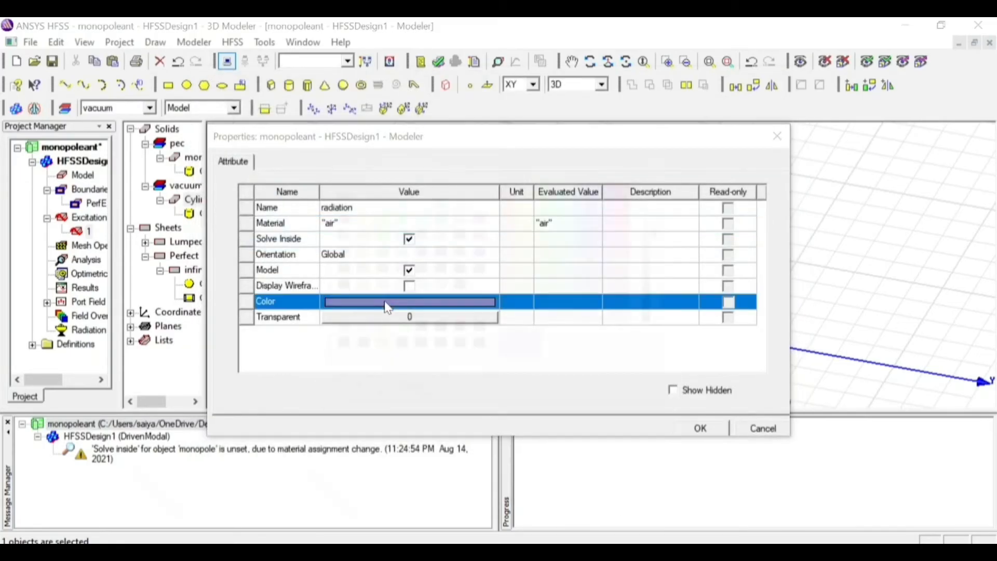
left_click(341, 333)
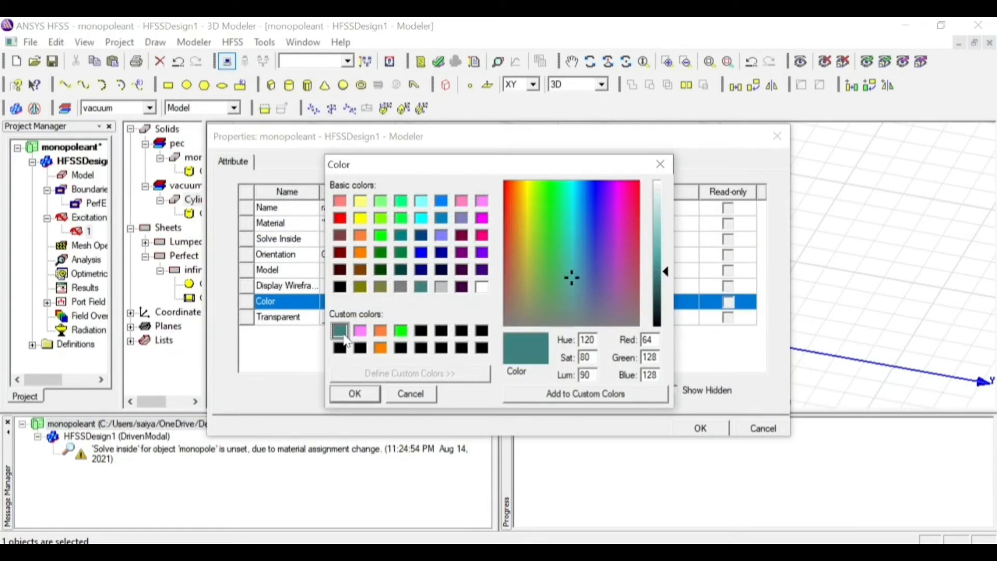
left_click(363, 392)
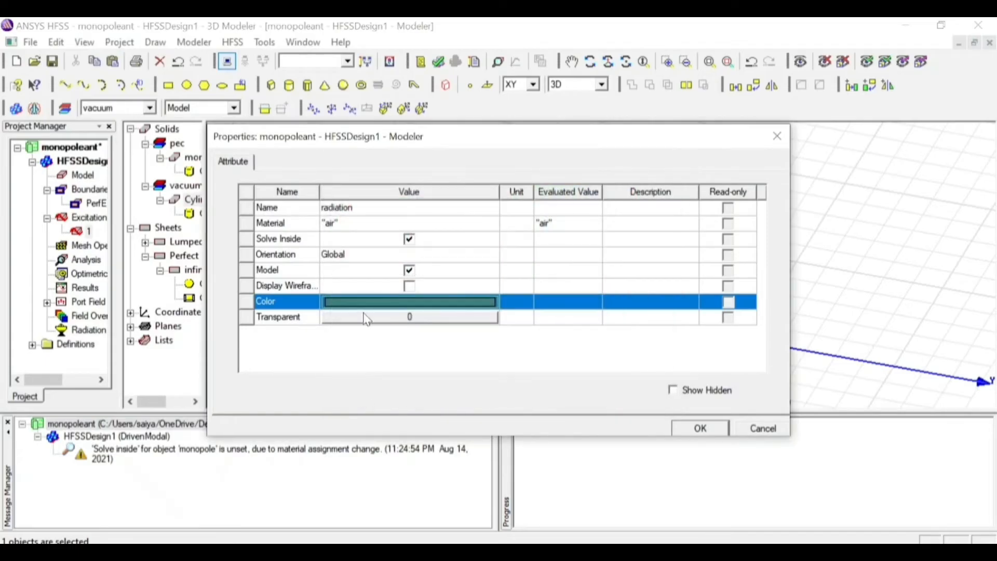
left_click(410, 317)
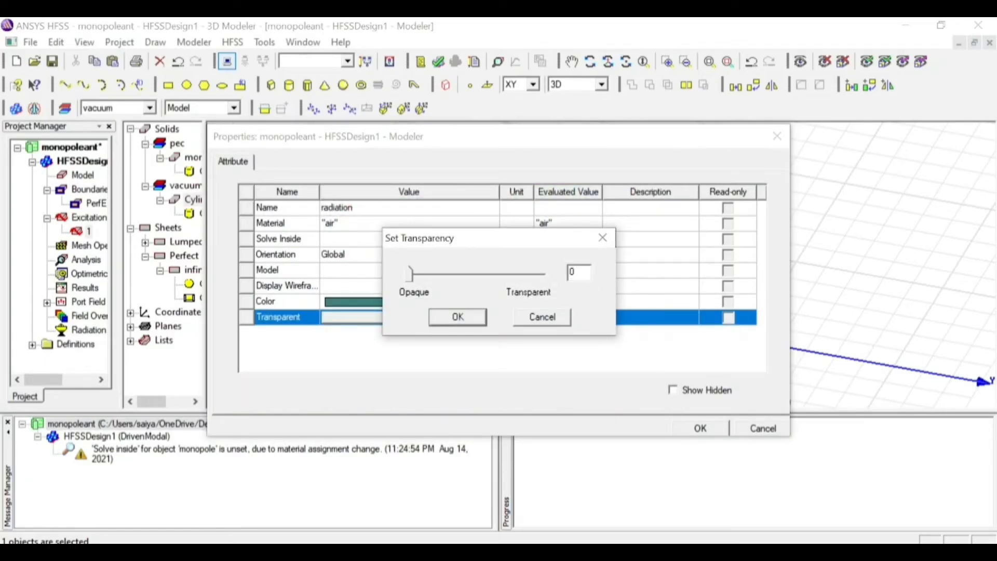
type(".8")
key("Return")
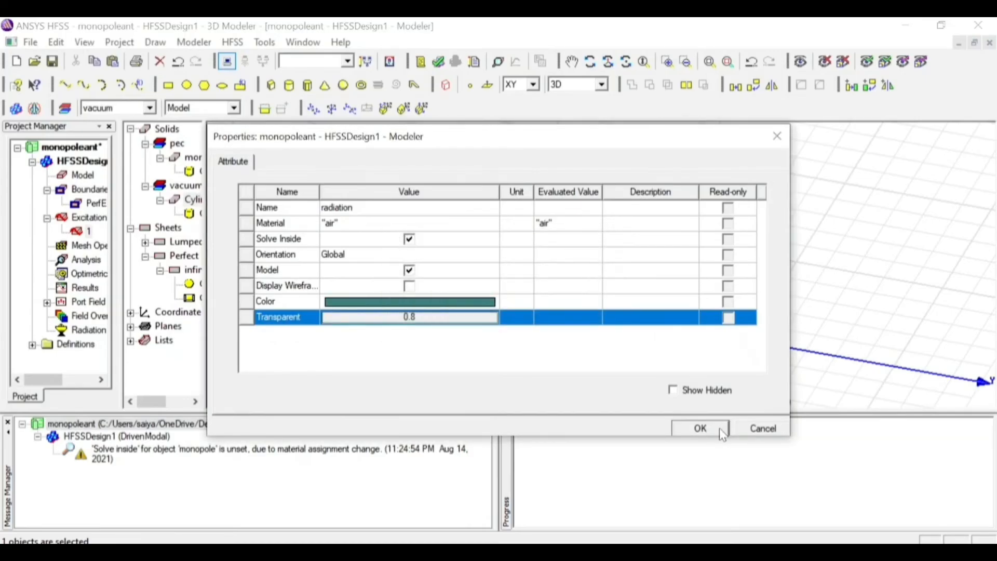
left_click(701, 428)
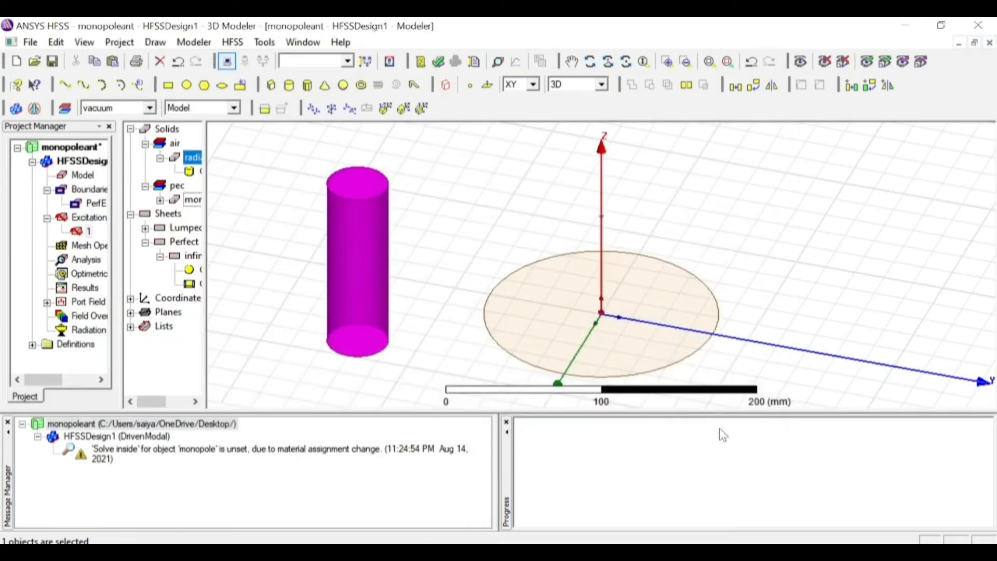
left_click(160, 200)
double_click(197, 215)
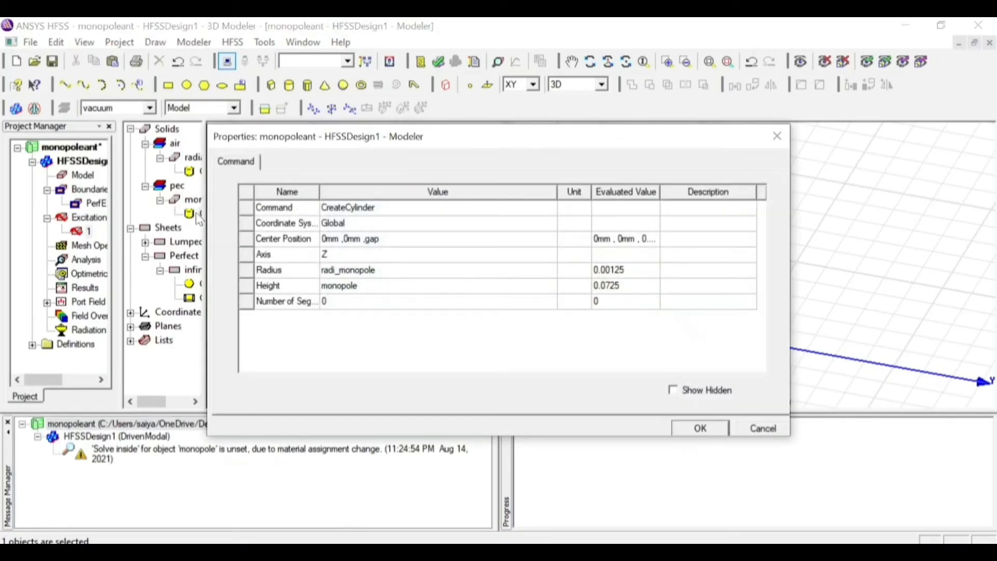
left_click(375, 244)
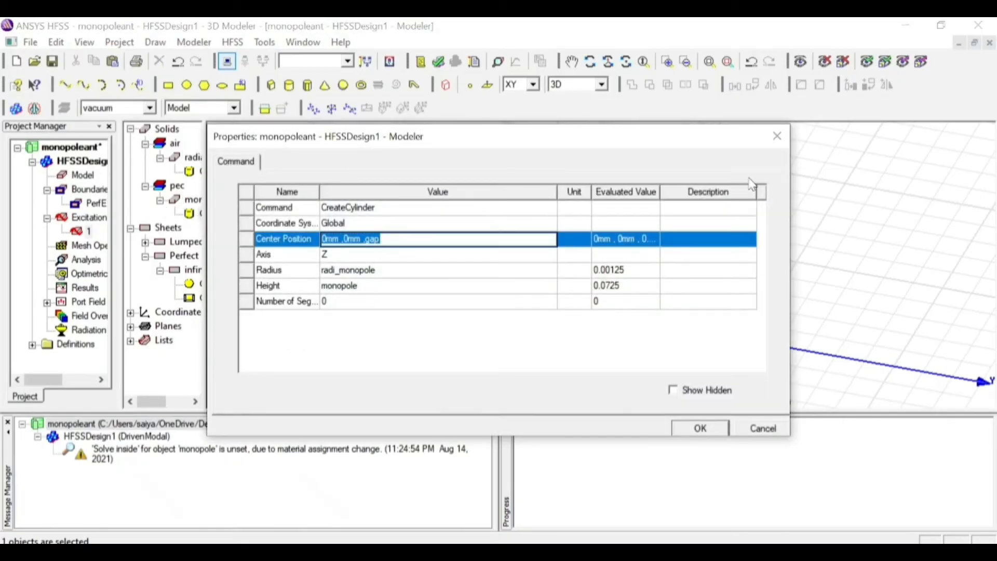
left_click(777, 136)
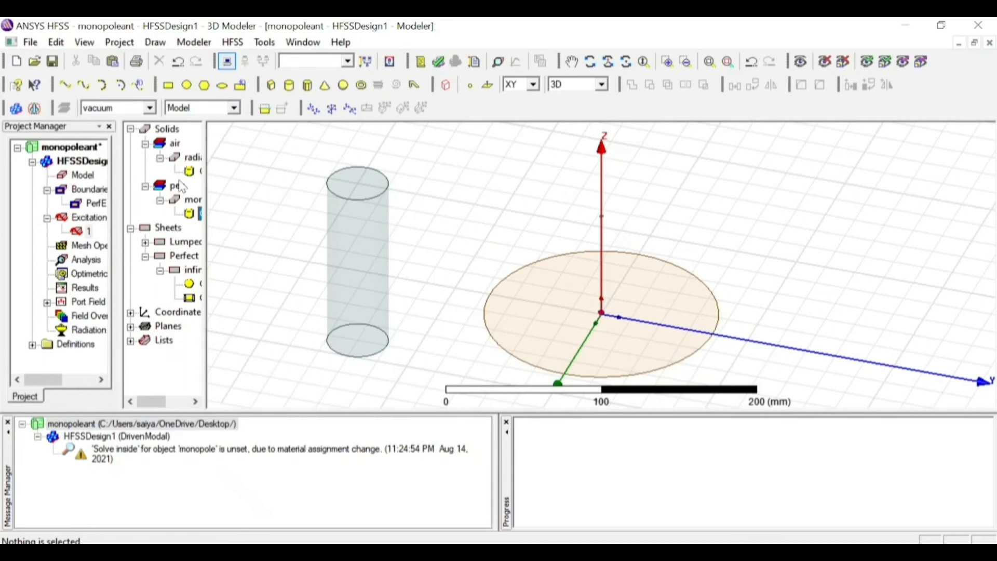
Set the radiation cylinder's centre position to 0mm, 0mm, -lamdha/4
double_click(191, 172)
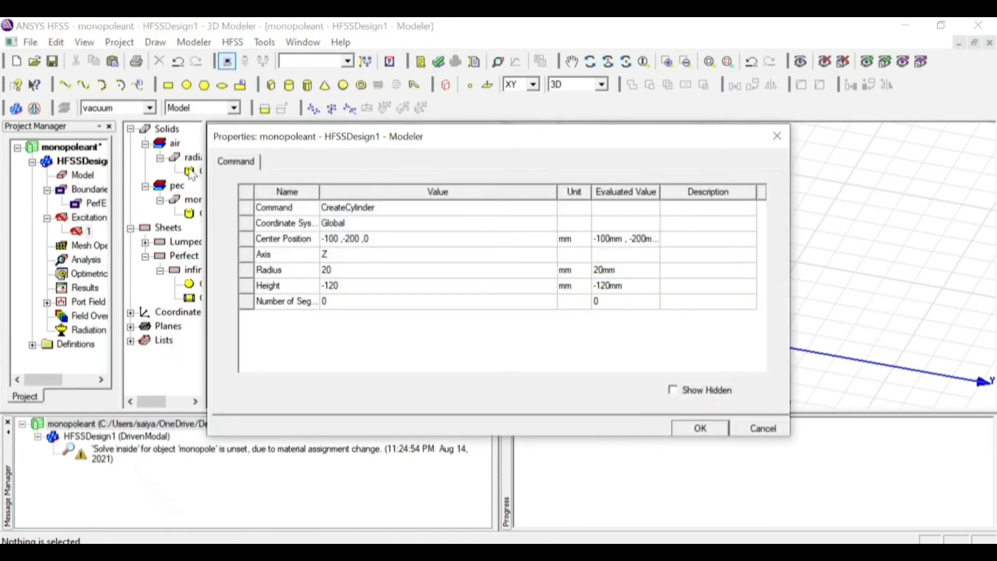
left_click(378, 244)
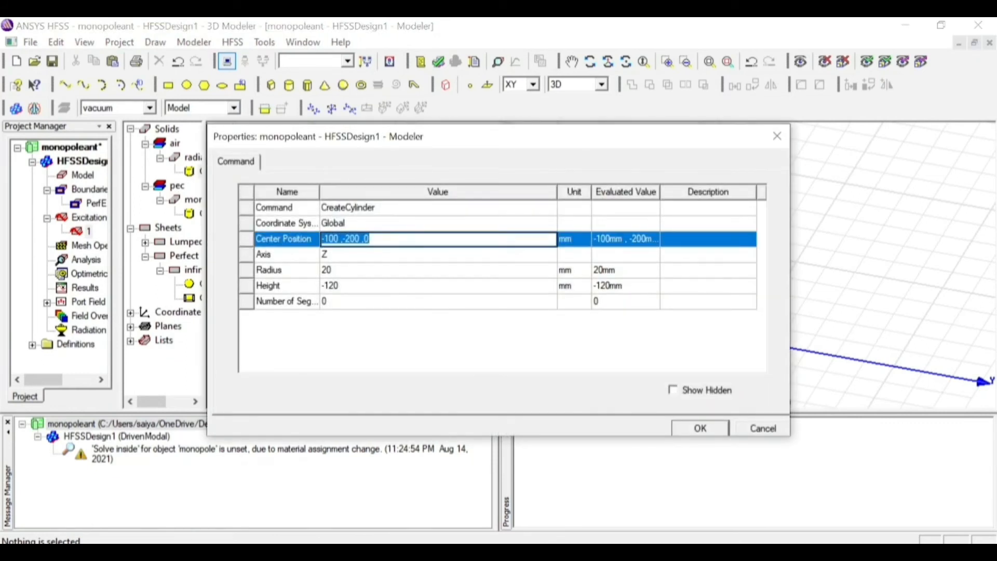
type("0mm")
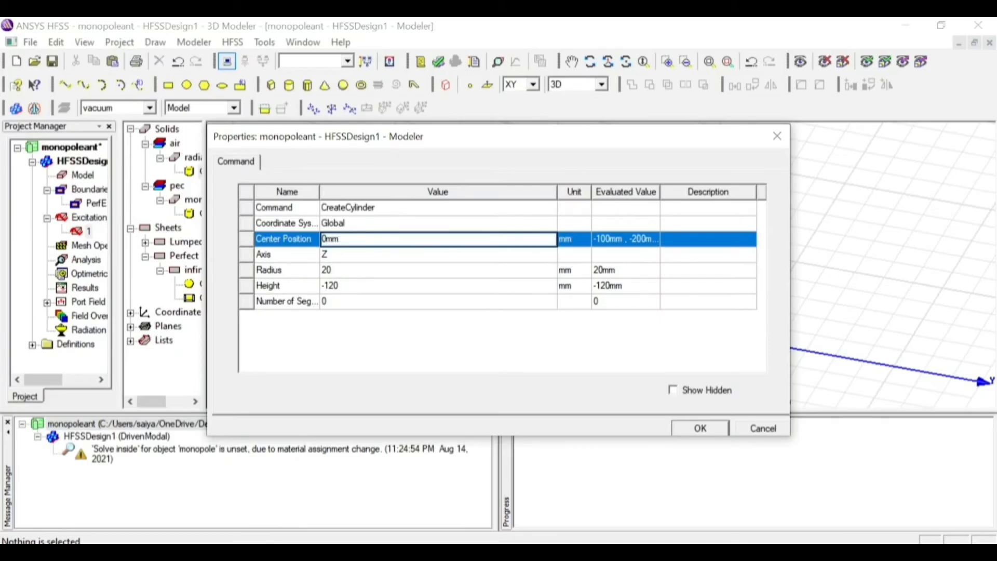
type(" ,0mm ,-lamdha/4")
Set the radiation cylinder's radius to radi_co and its height to a_co, and apply the new dimensions
left_click(338, 271)
type("radi_c")
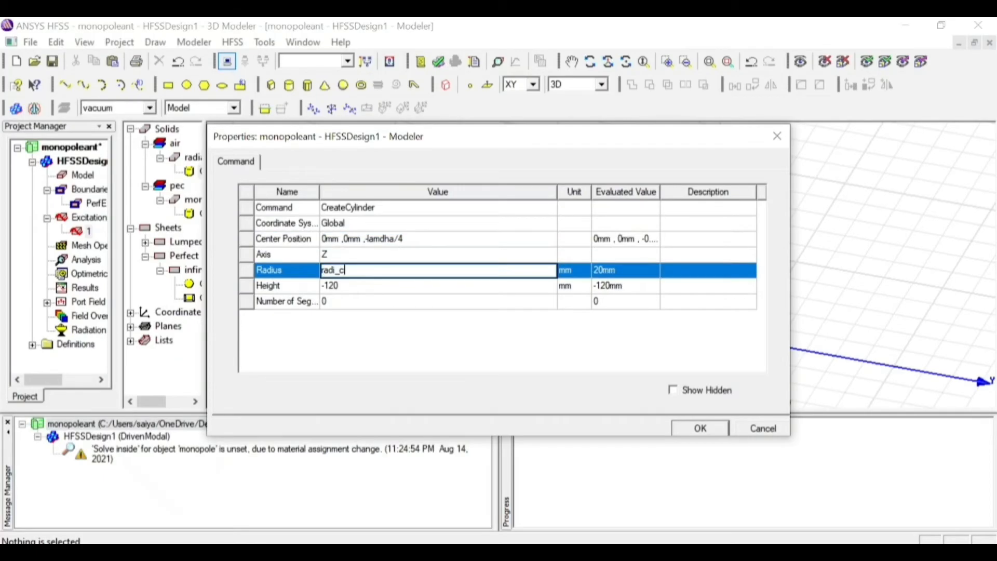
type("o")
left_click(343, 286)
type("a_co")
left_click(696, 426)
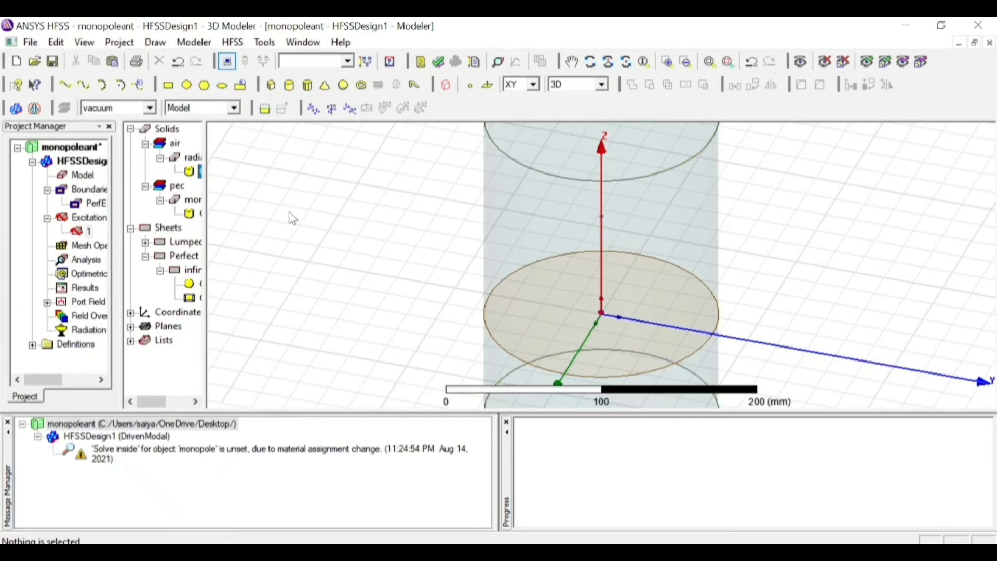
Assign a radiation boundary named Rad1 to the radiation cylinder with the Radiating Only option
left_click(190, 164)
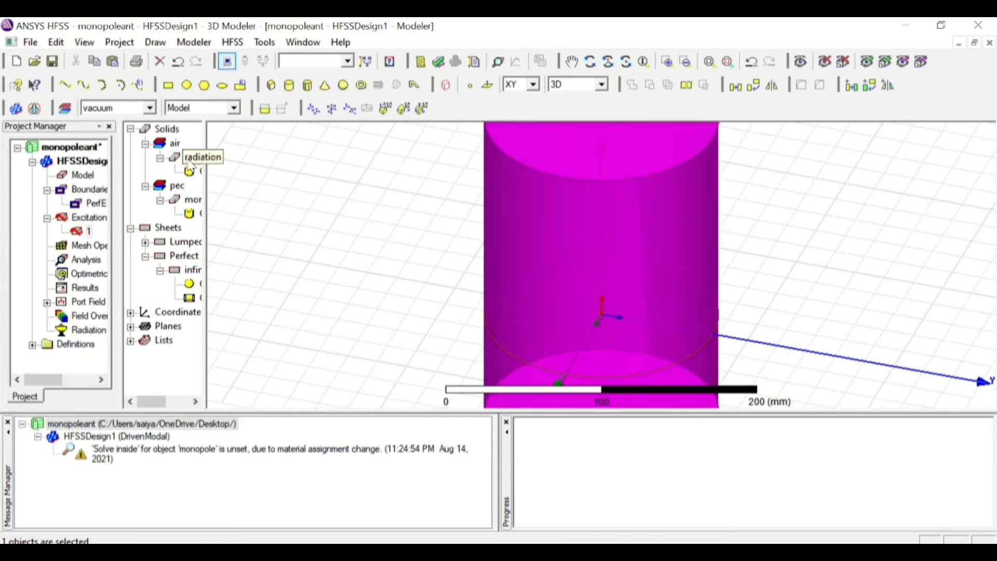
right_click(189, 164)
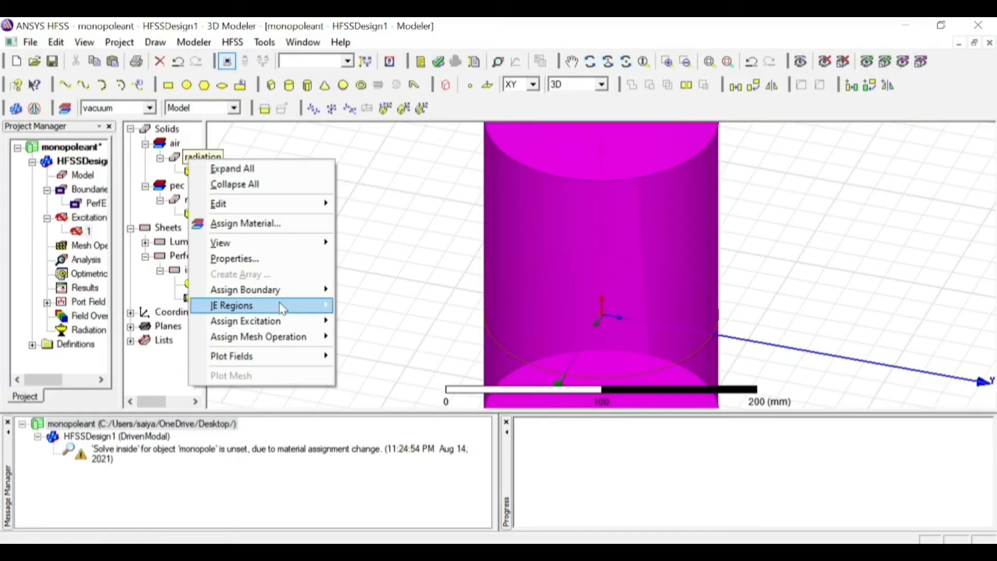
mouse_move(282, 295)
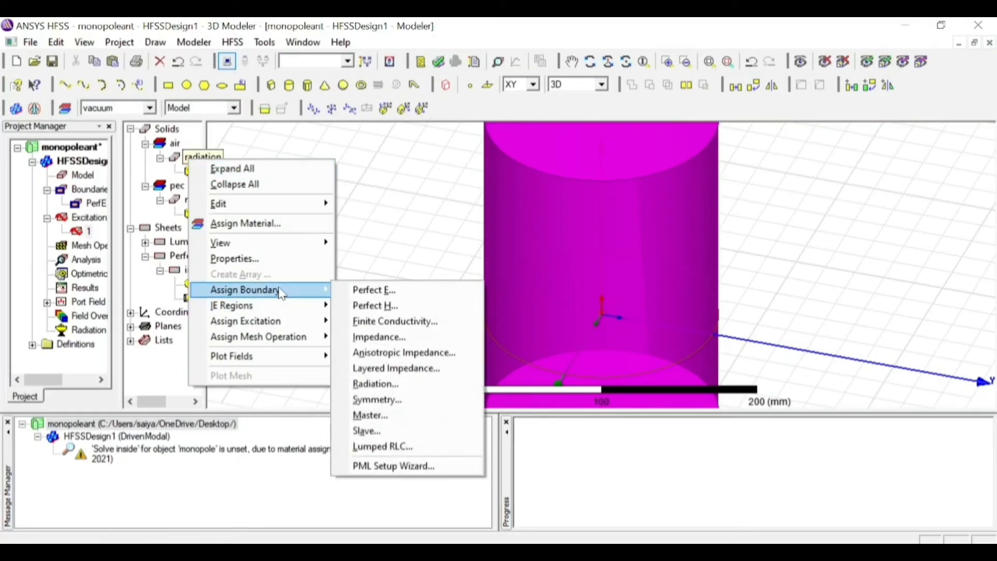
left_click(387, 384)
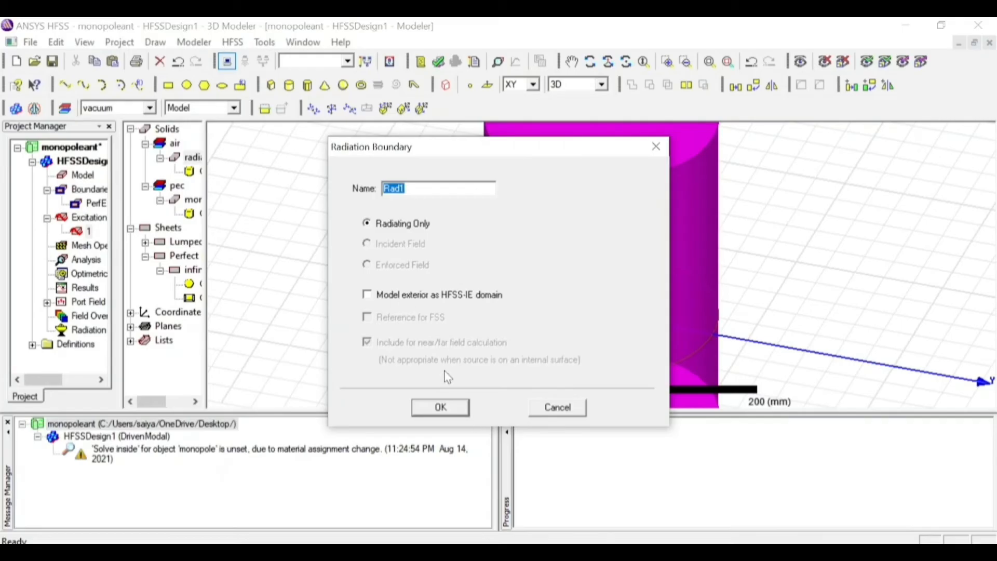
left_click(440, 408)
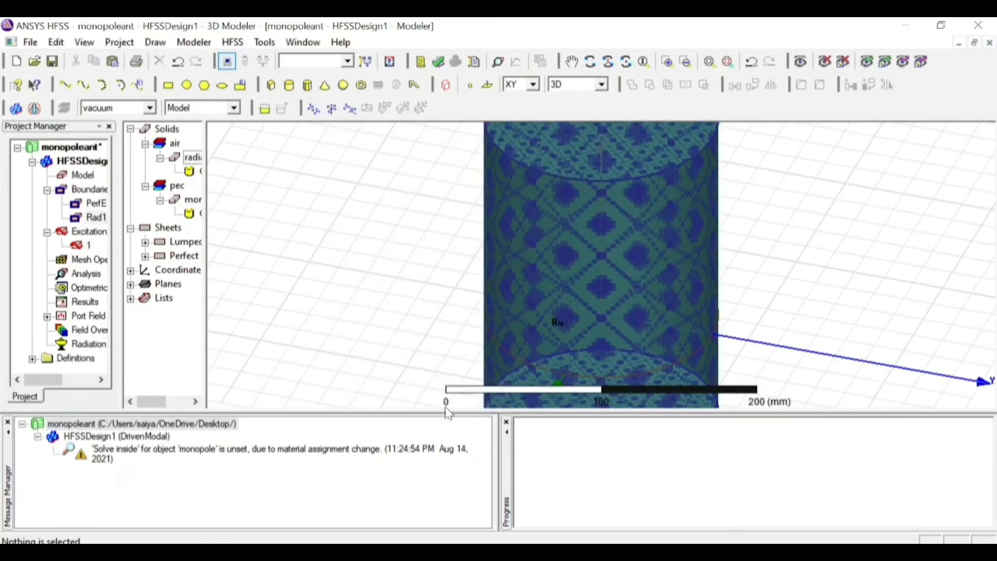
left_click(366, 349)
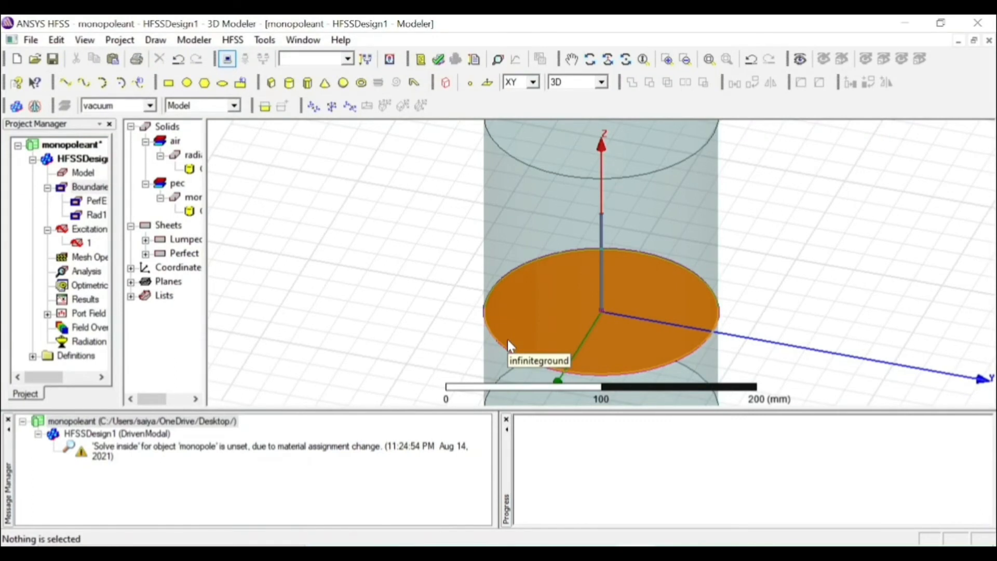
Add the solution setup Setup1 at 1 GHz with a maximum of 20 passes and a maximum delta S of 0.02
left_click(79, 274)
right_click(79, 274)
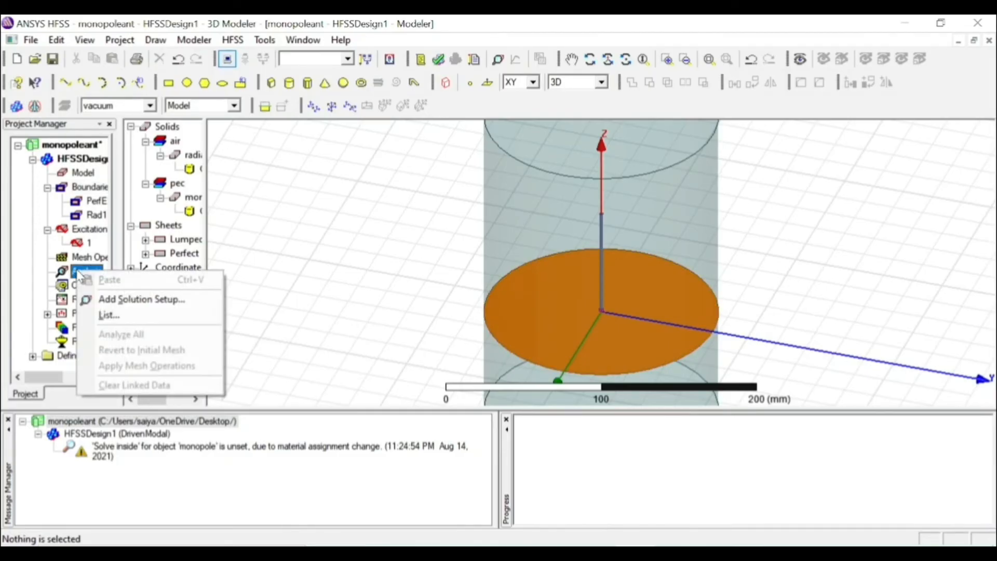
left_click(111, 298)
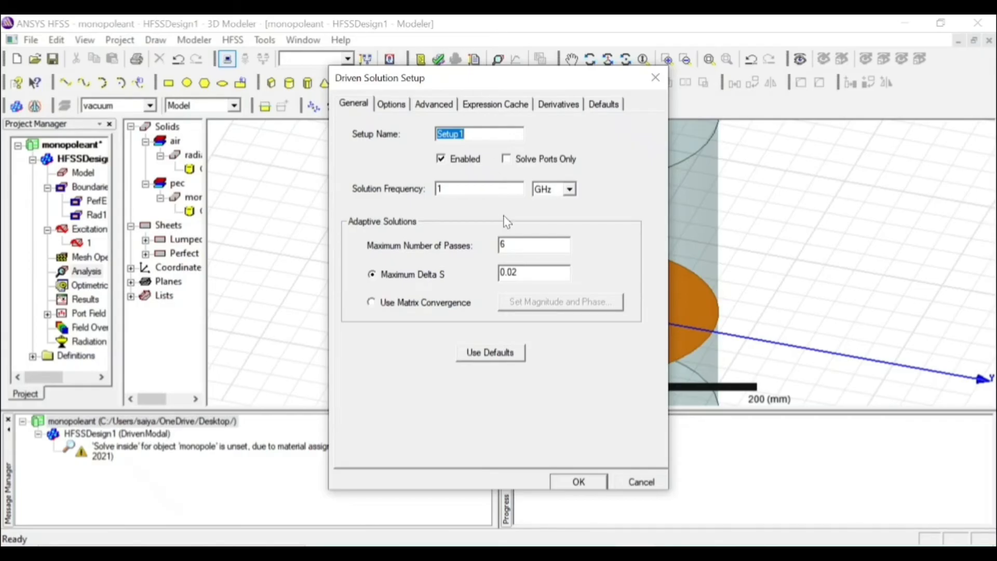
left_click(504, 244)
double_click(502, 244)
type("20")
left_click(577, 482)
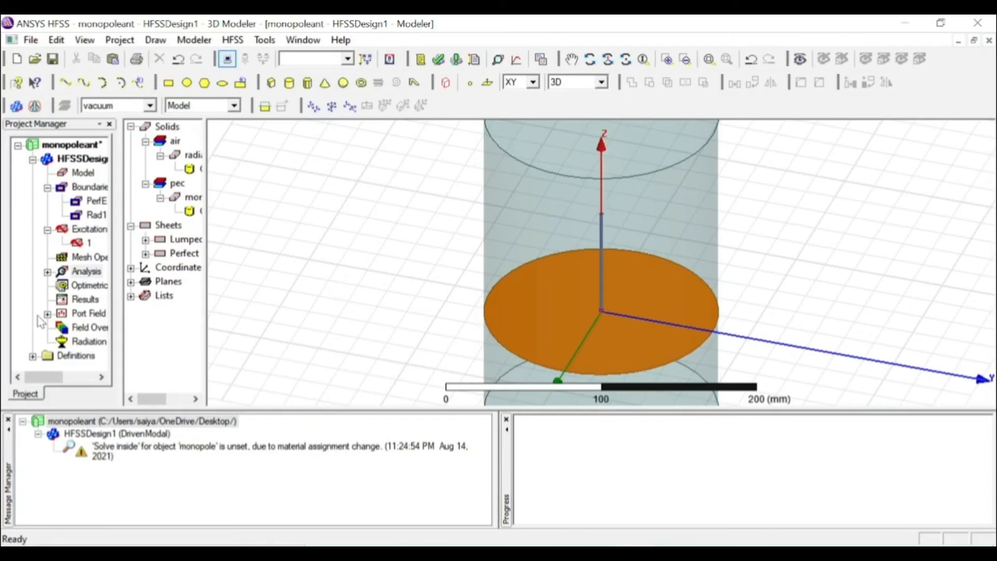
Add a Fast frequency sweep to the setup, with a LinearCount range from 0.5 to 2 GHz and a count of 101
left_click(48, 272)
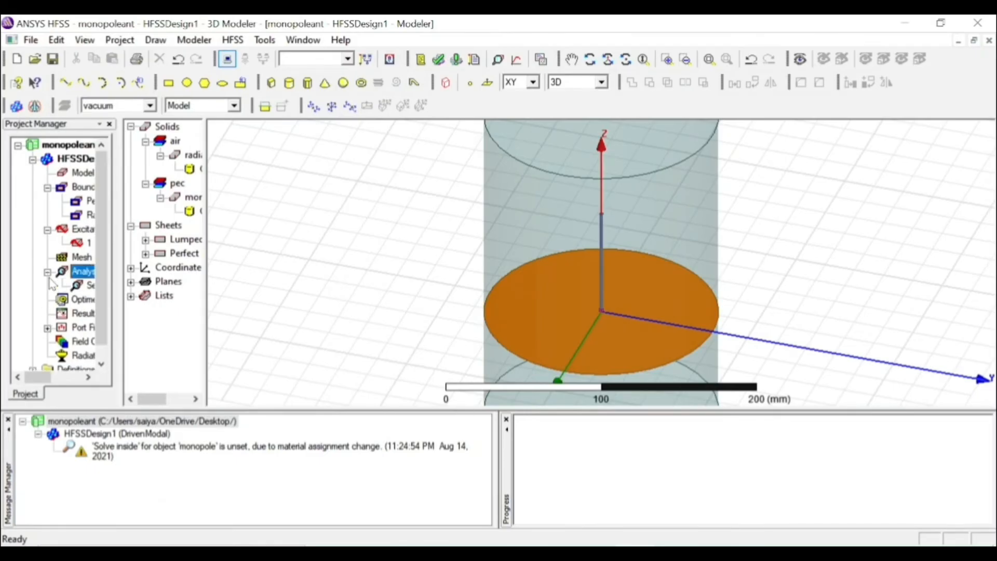
left_click(85, 286)
right_click(86, 288)
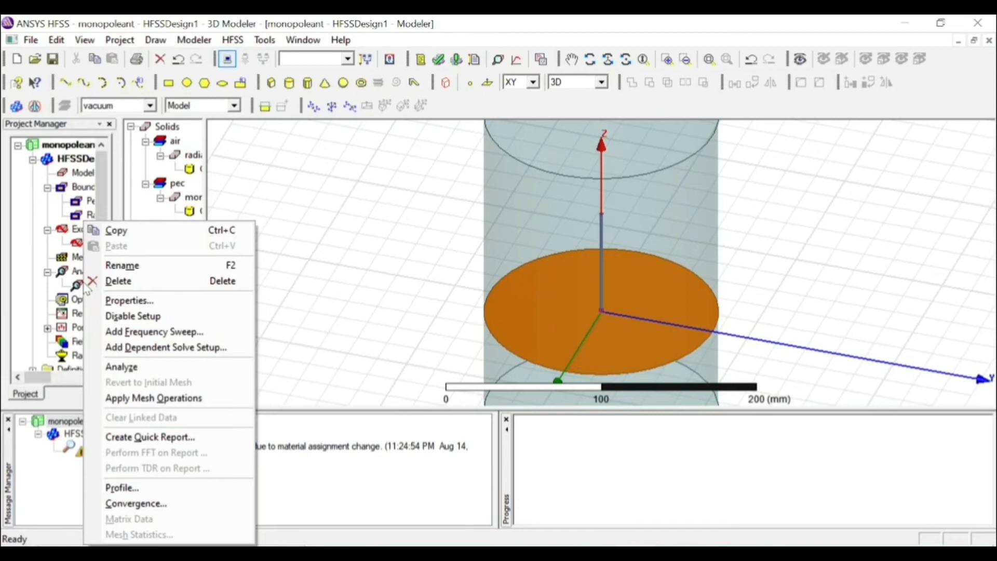
left_click(130, 332)
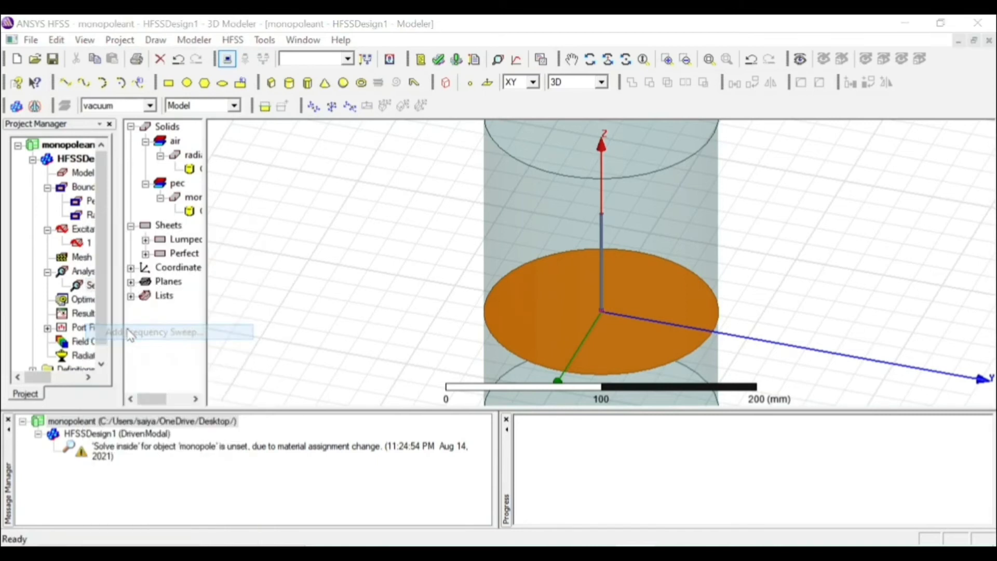
left_click(385, 177)
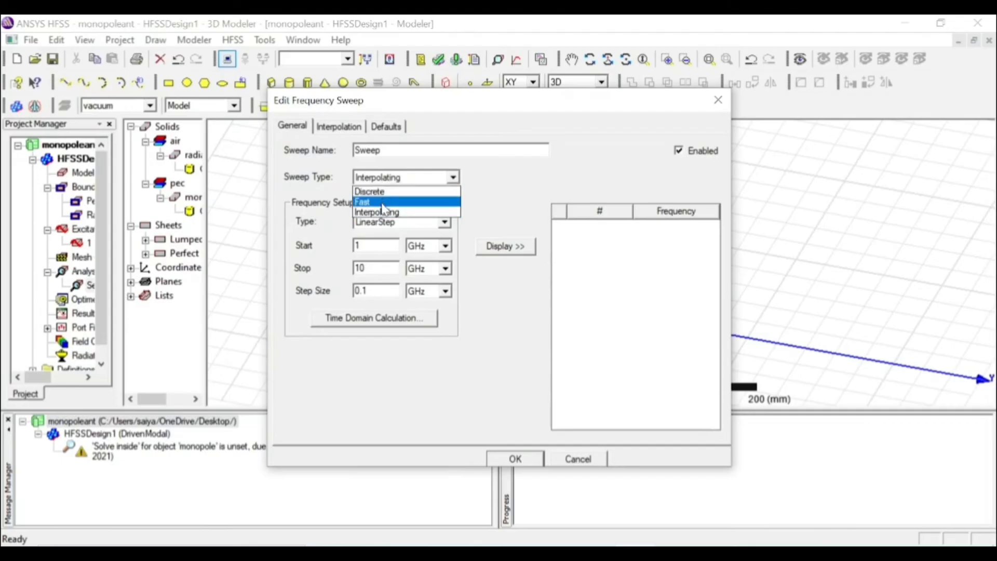
left_click(381, 203)
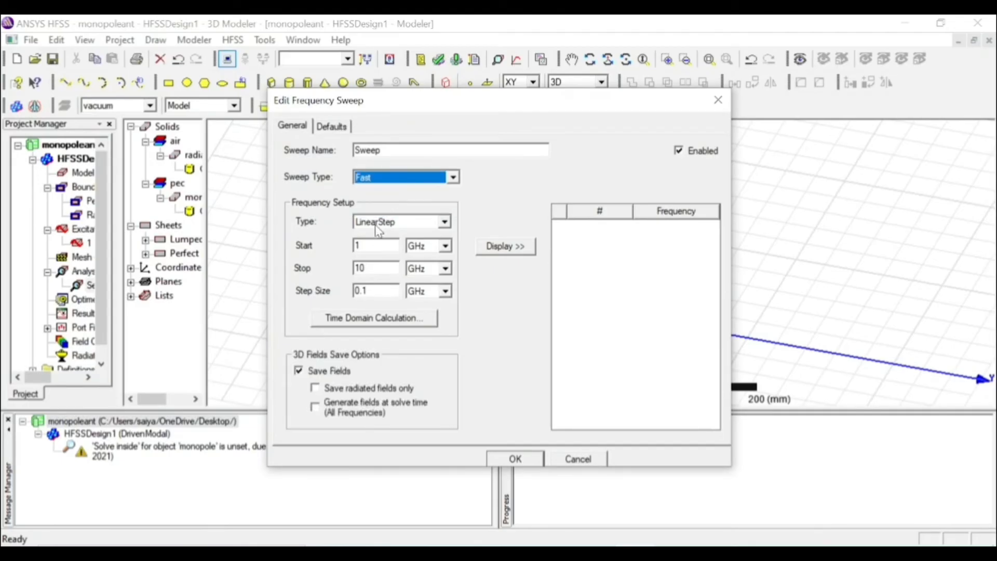
left_click(375, 223)
left_click(377, 246)
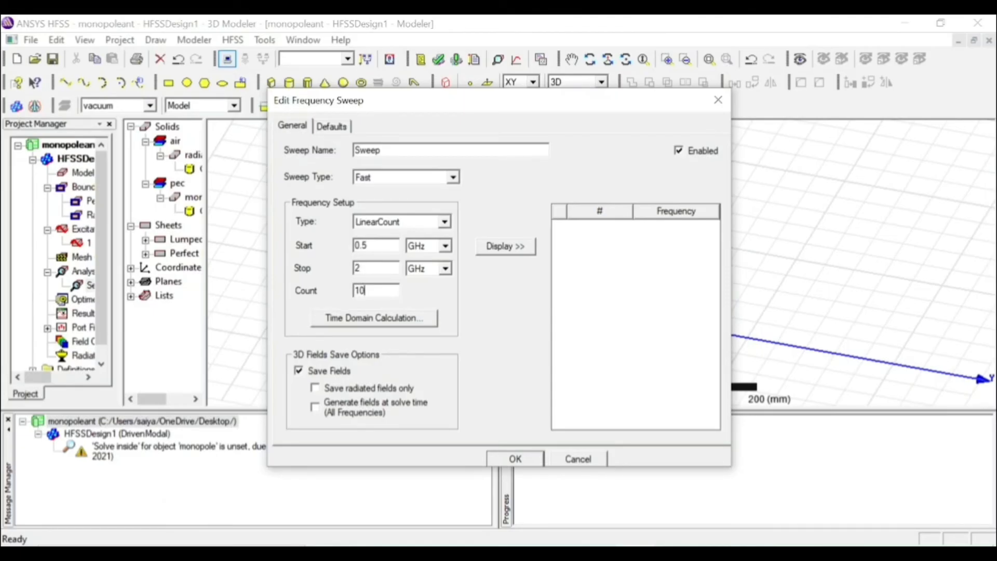
Turn off saving fields for the sweep, list its frequency points through to the end, and accept the sweep
left_click(303, 373)
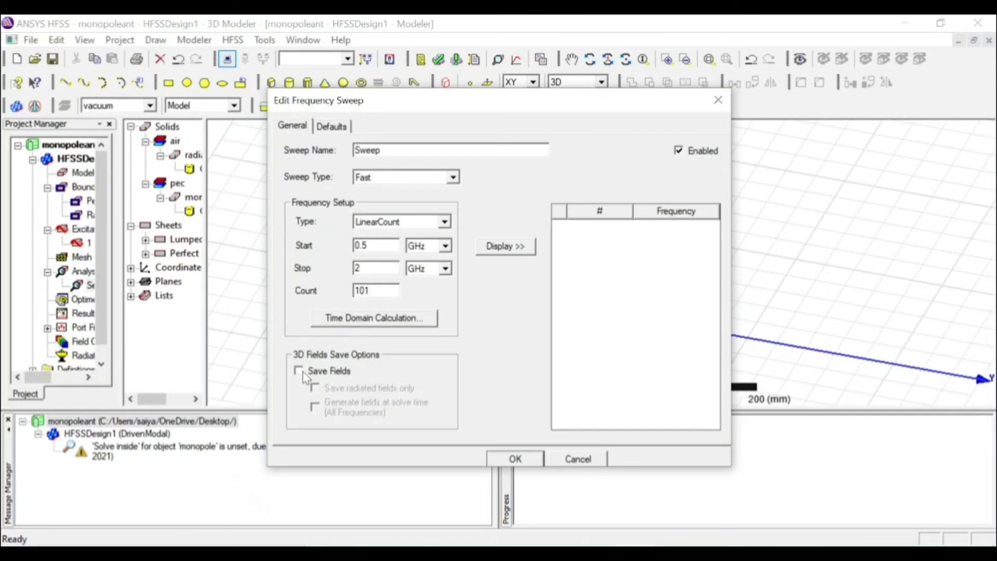
left_click(505, 252)
left_click_drag(713, 235, 713, 413)
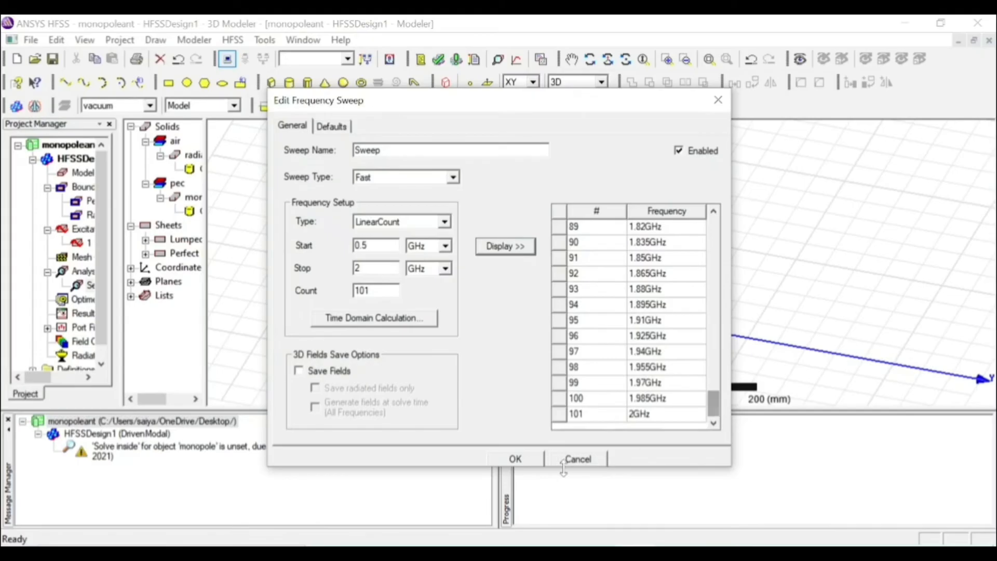
left_click(527, 459)
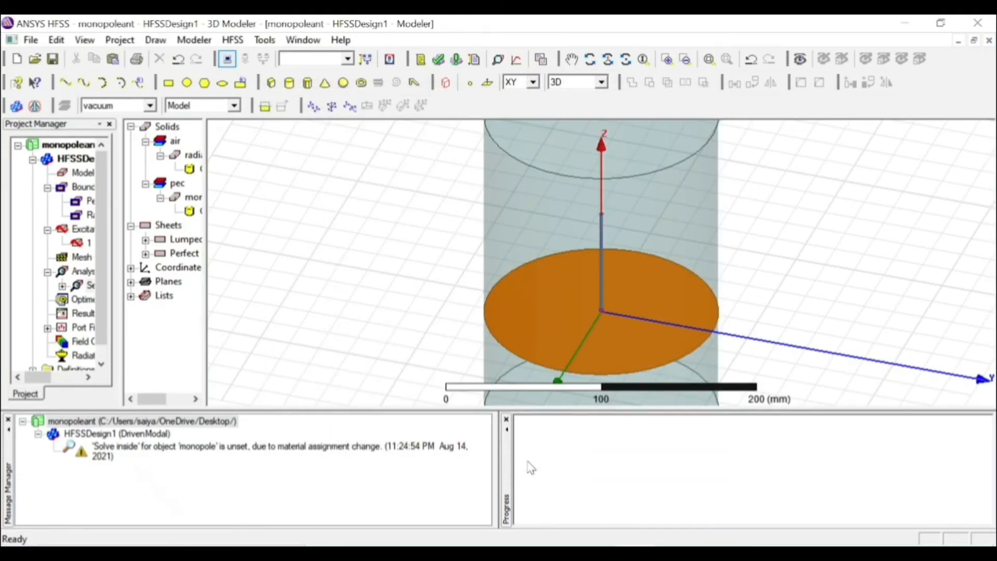
Run the validation check on the design and start simulating all of its solution setups
left_click(438, 59)
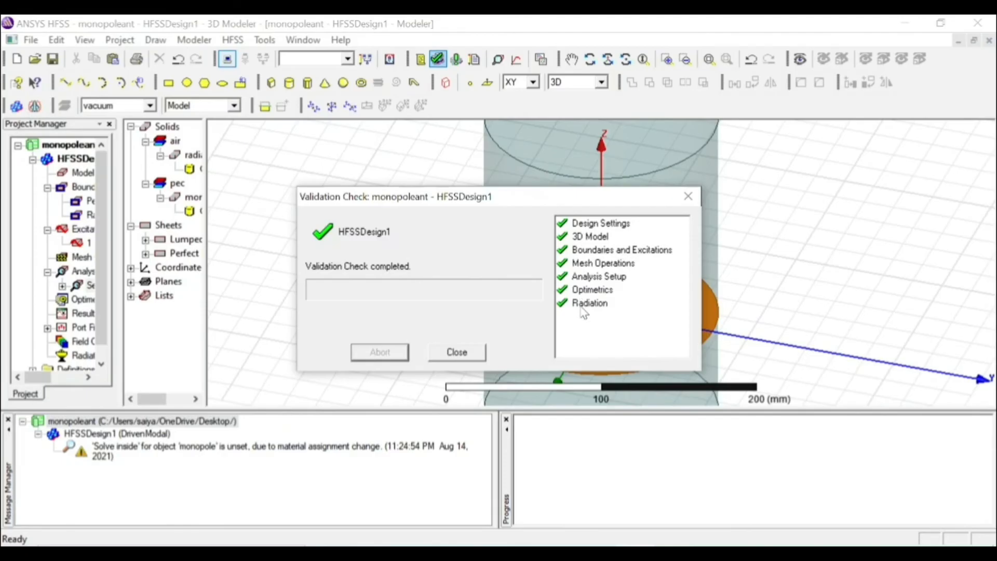
left_click(447, 353)
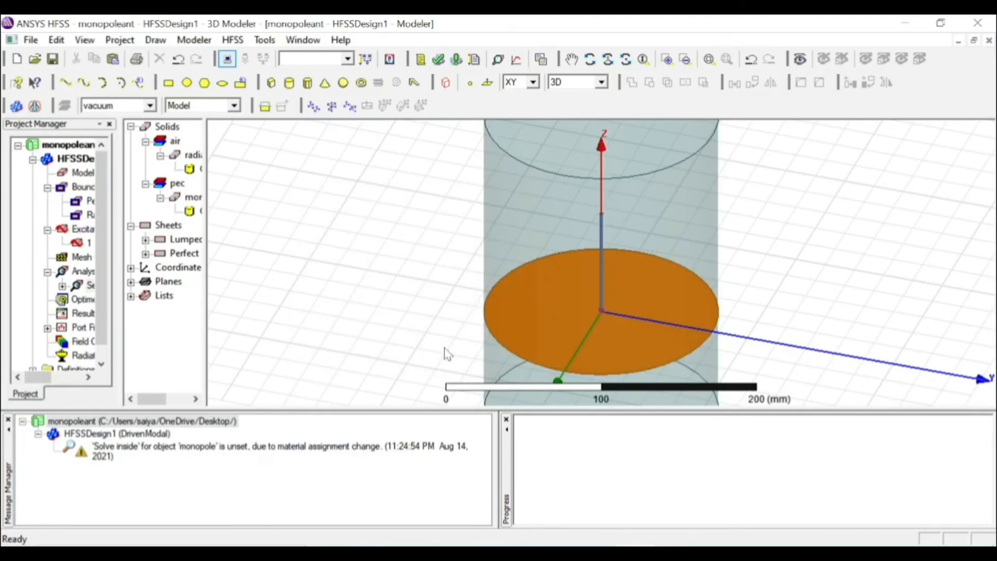
left_click(457, 59)
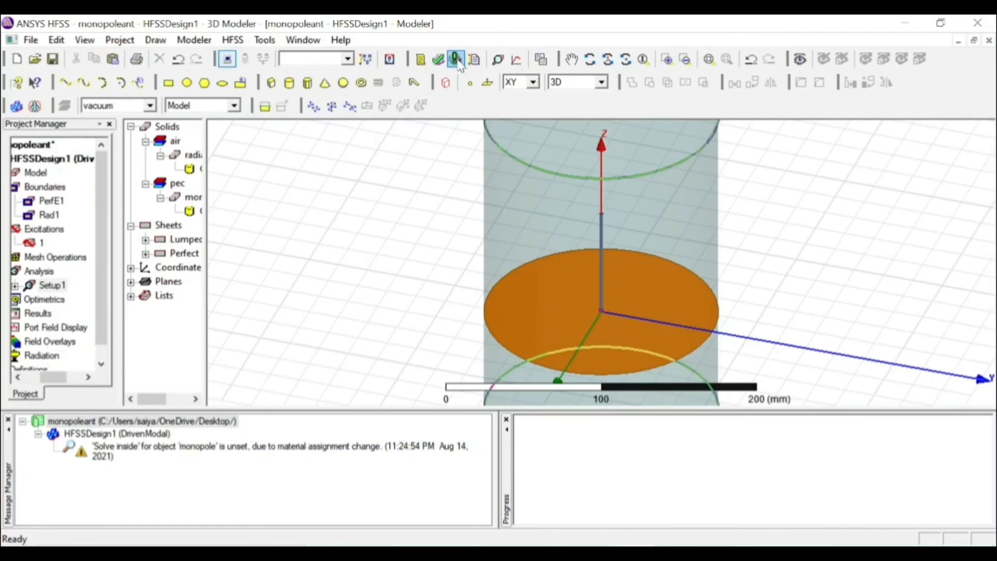
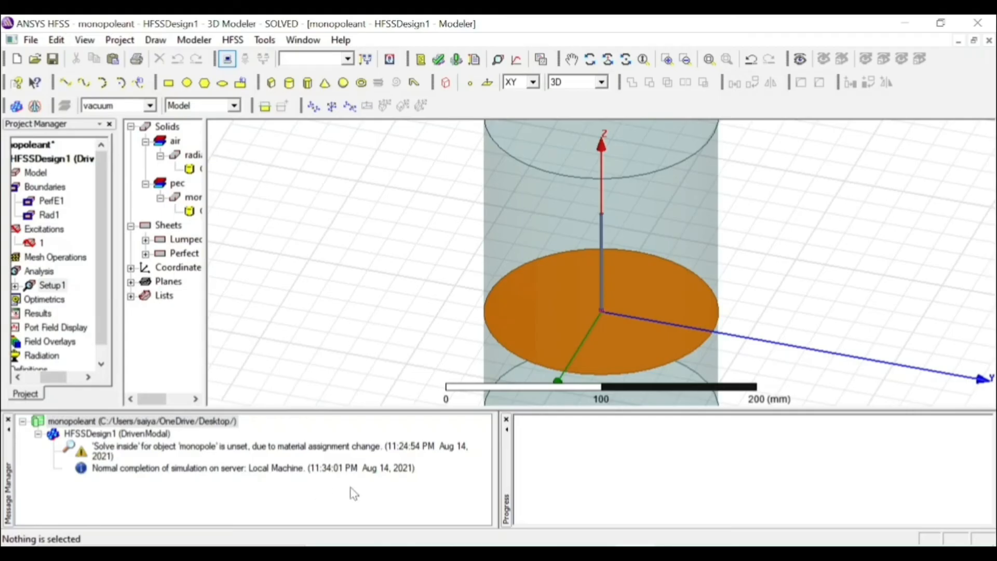
Create a rectangular modal solution data report of S(1,1) in dB over the frequency sweep
left_click(40, 314)
left_click(41, 314)
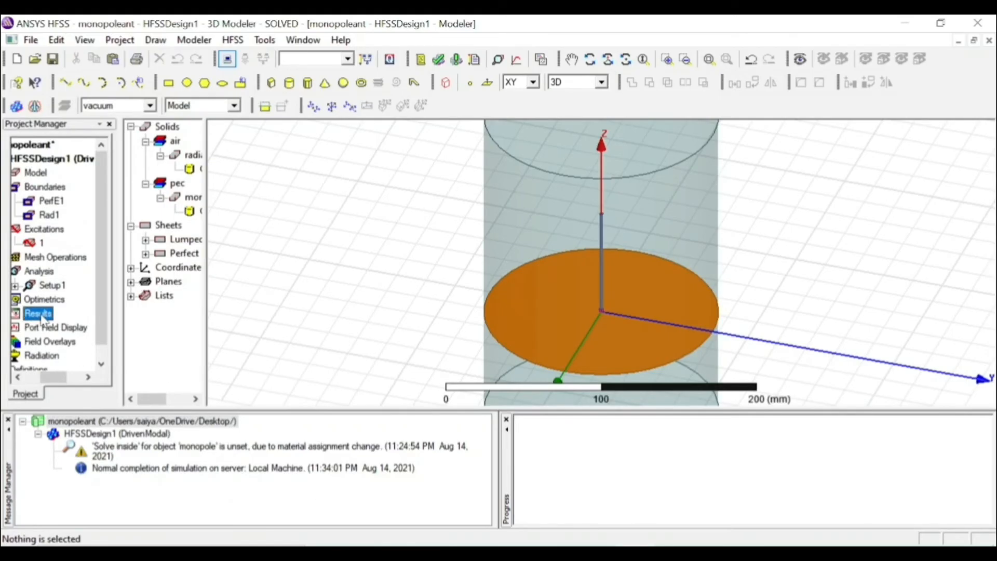
right_click(42, 317)
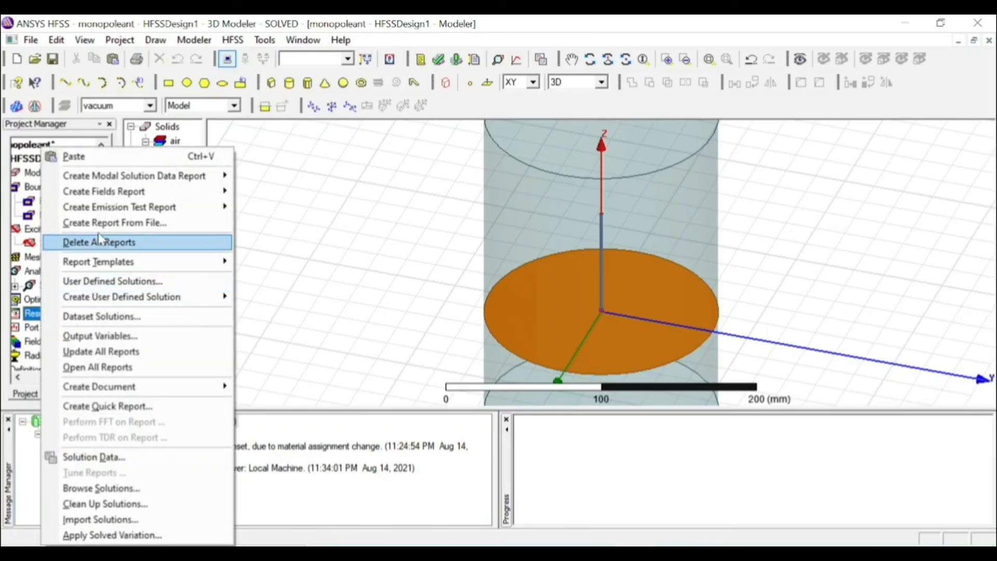
mouse_move(107, 182)
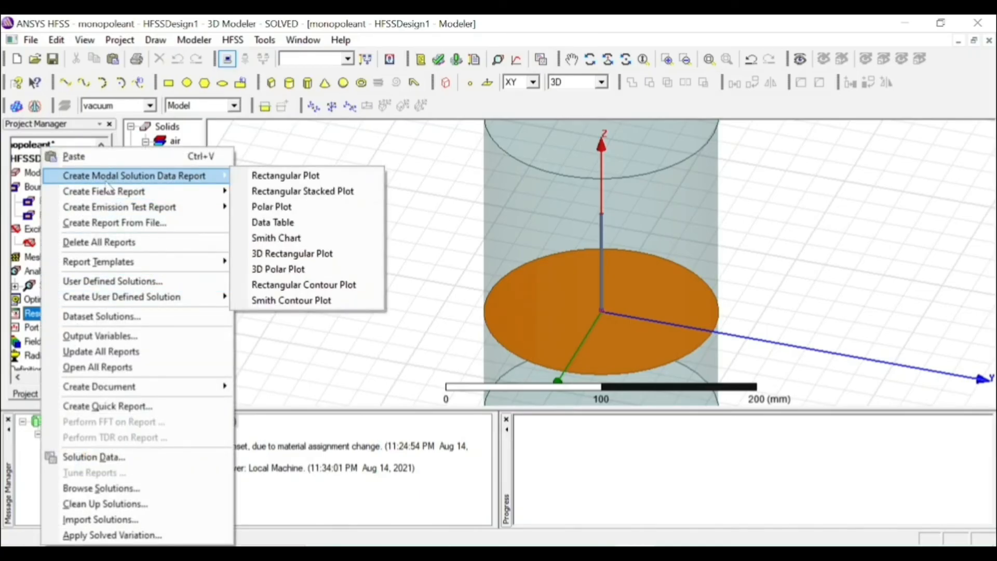
left_click(265, 176)
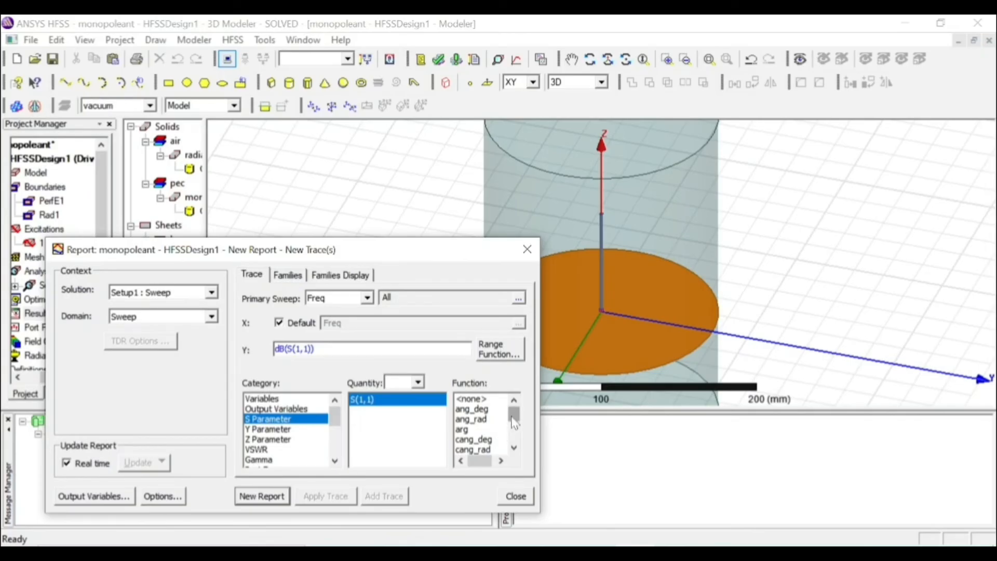
scroll(514, 423, "down", 1)
left_click(480, 429)
left_click(262, 497)
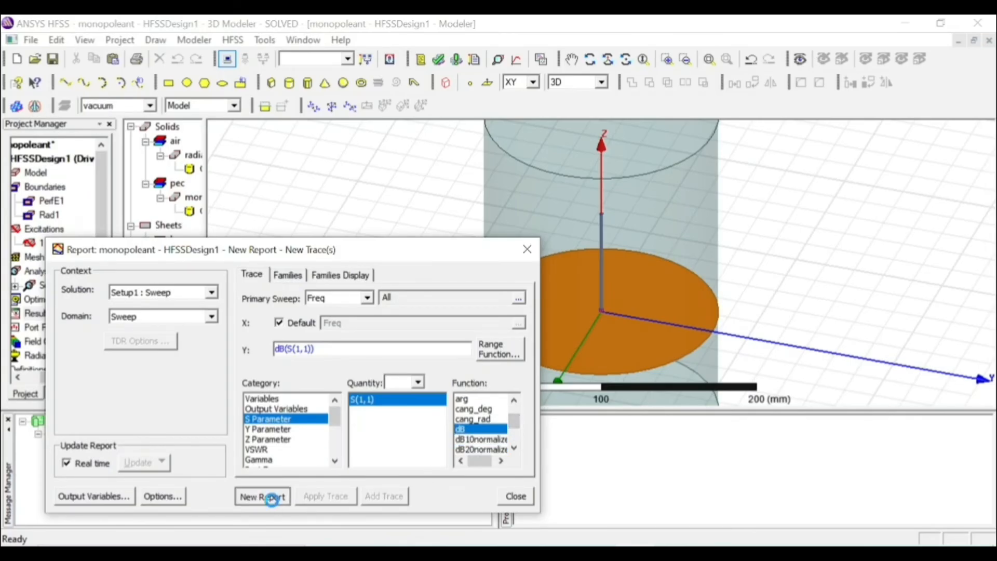
left_click(527, 252)
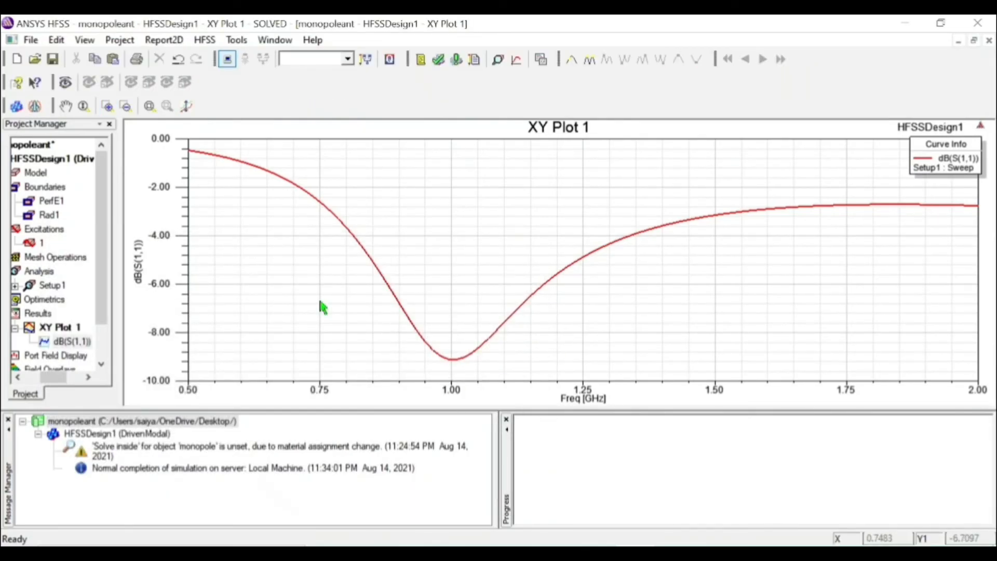
Add a marker to the dB(S(1,1)) curve at its minimum near 1 GHz
right_click(392, 188)
mouse_move(451, 199)
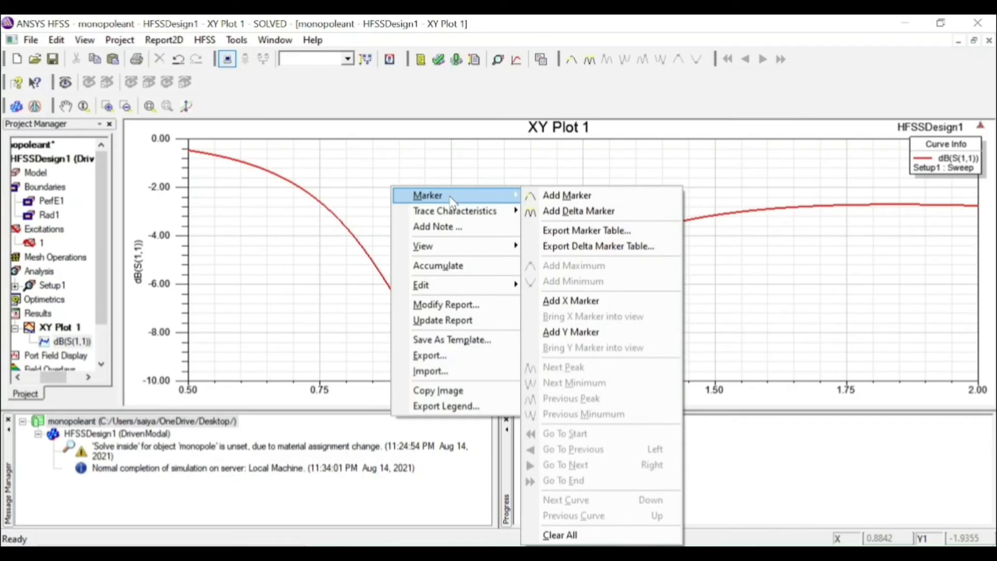
left_click(551, 196)
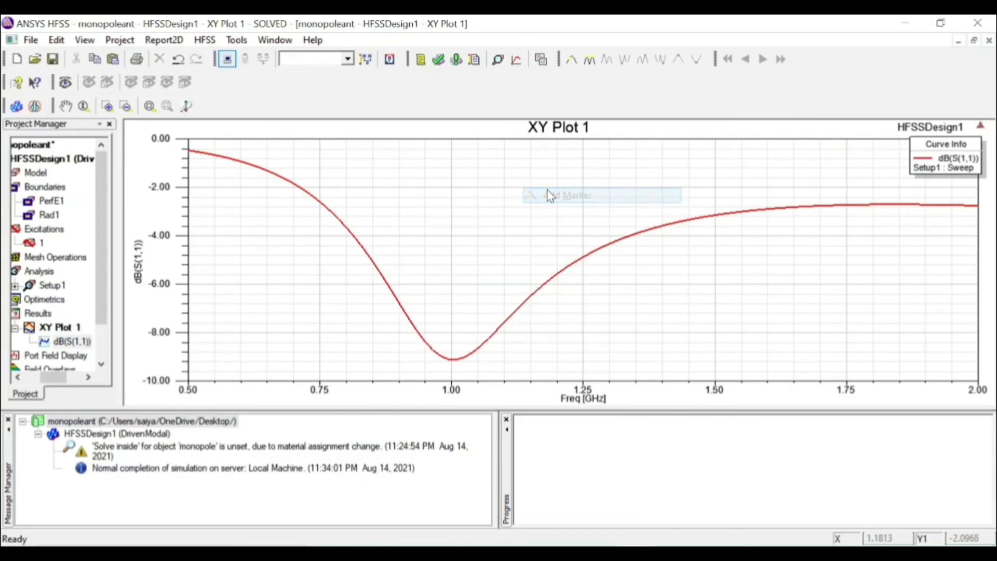
left_click(450, 359)
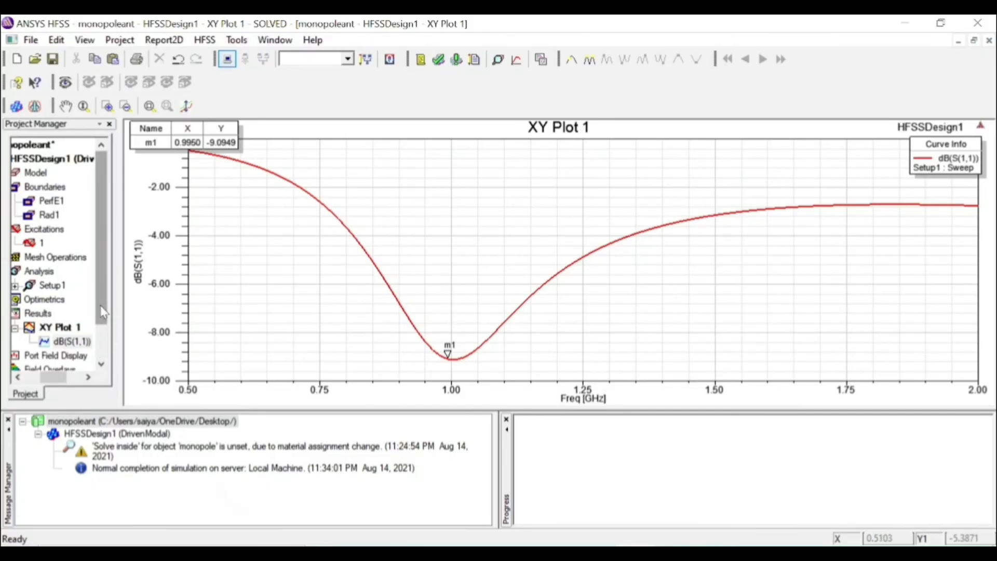
Insert an infinite sphere far-field setup with Phi and Theta both from 0 to 360 deg in 1 deg steps
scroll(104, 311, "down", 1)
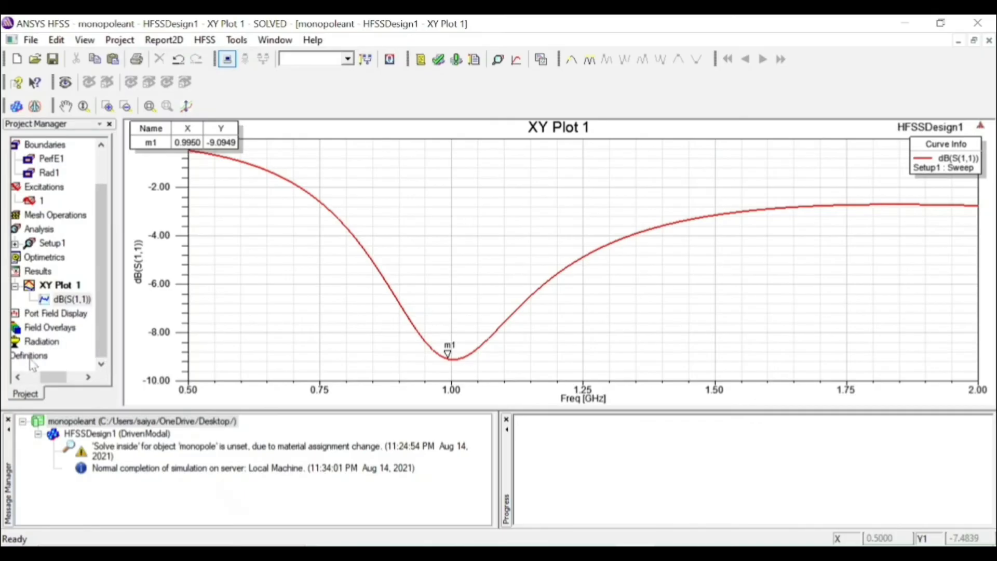
left_click_drag(60, 377, 46, 379)
left_click(79, 343)
right_click(79, 346)
mouse_move(134, 355)
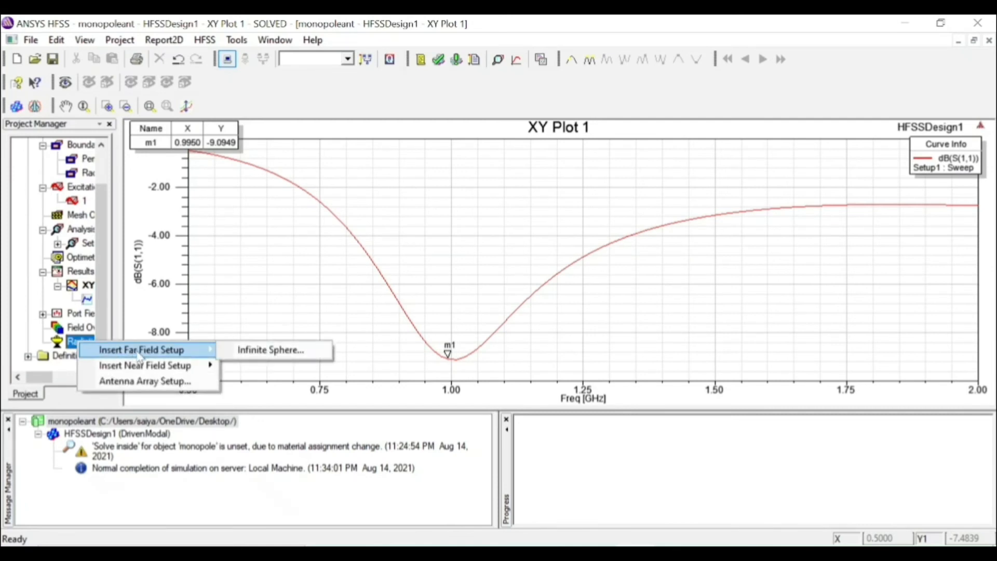
left_click(242, 349)
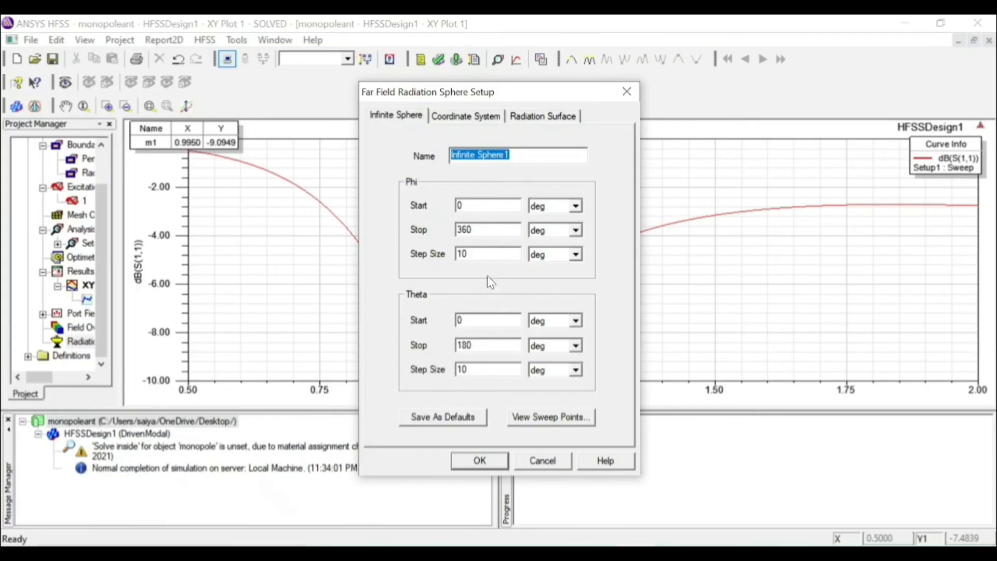
left_click_drag(475, 345, 456, 345)
type("360")
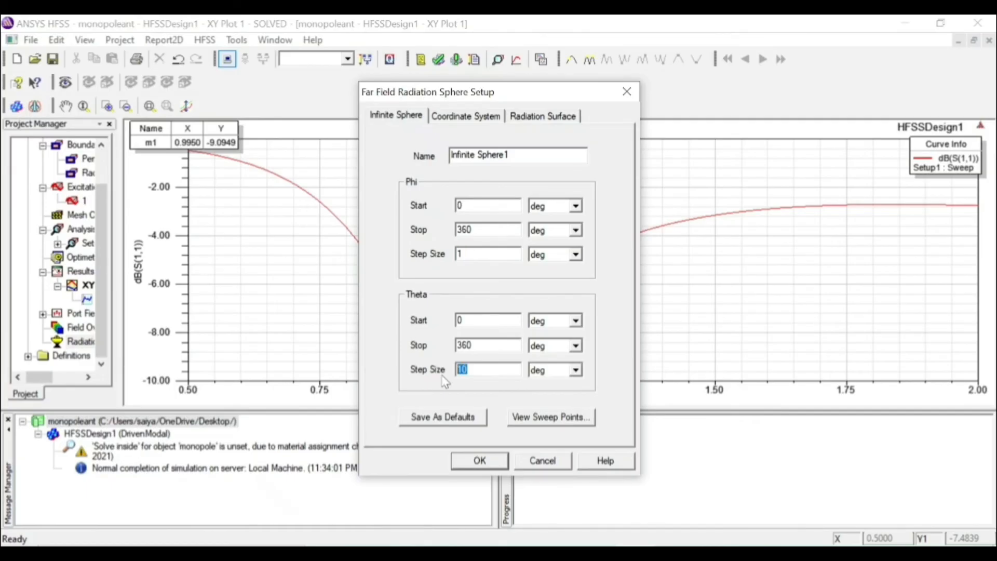
type("1")
left_click(477, 463)
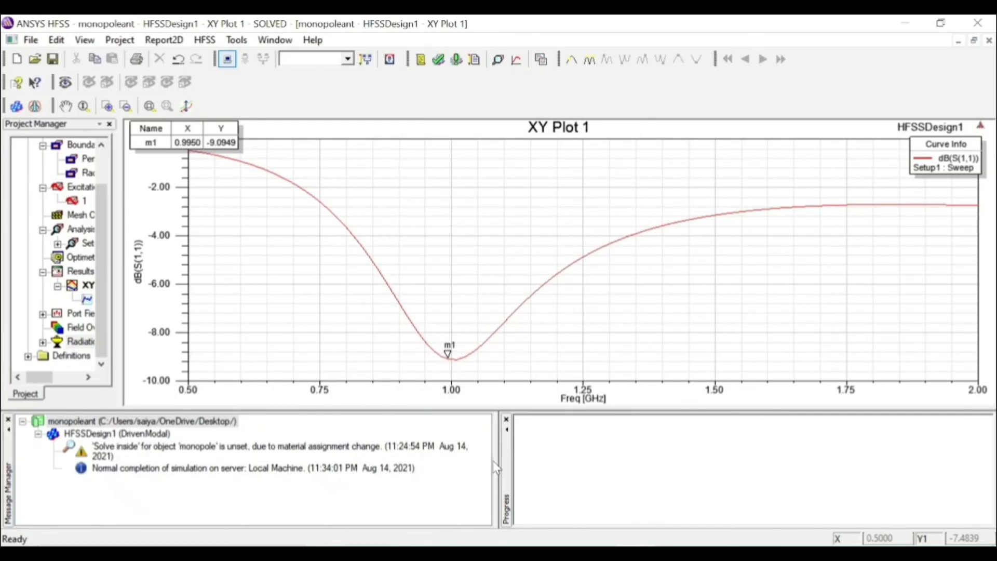
Compute the antenna parameters for Infinite Sphere1, review the gain, power and maximum field data, and close the results
left_click(43, 341)
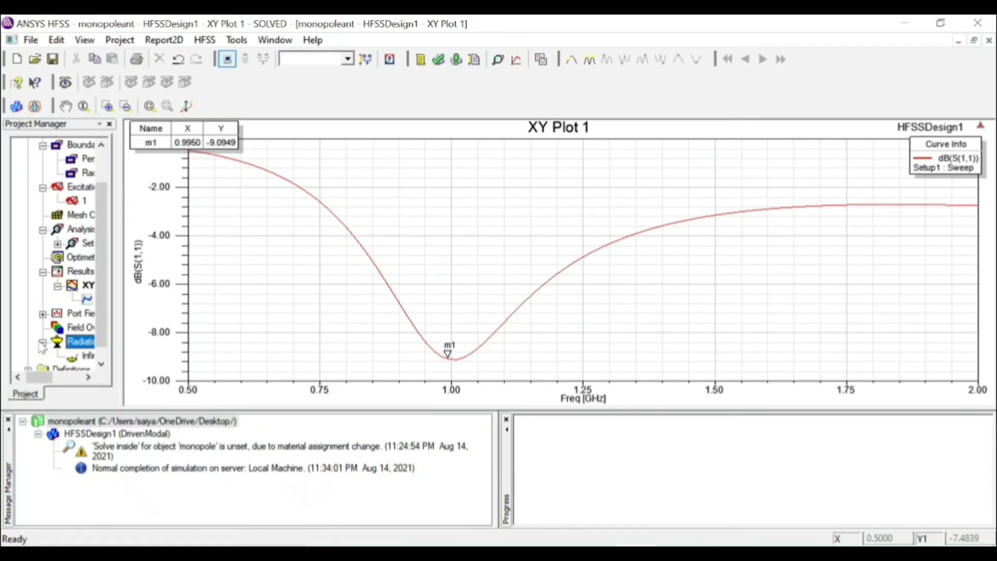
left_click(78, 358)
right_click(81, 359)
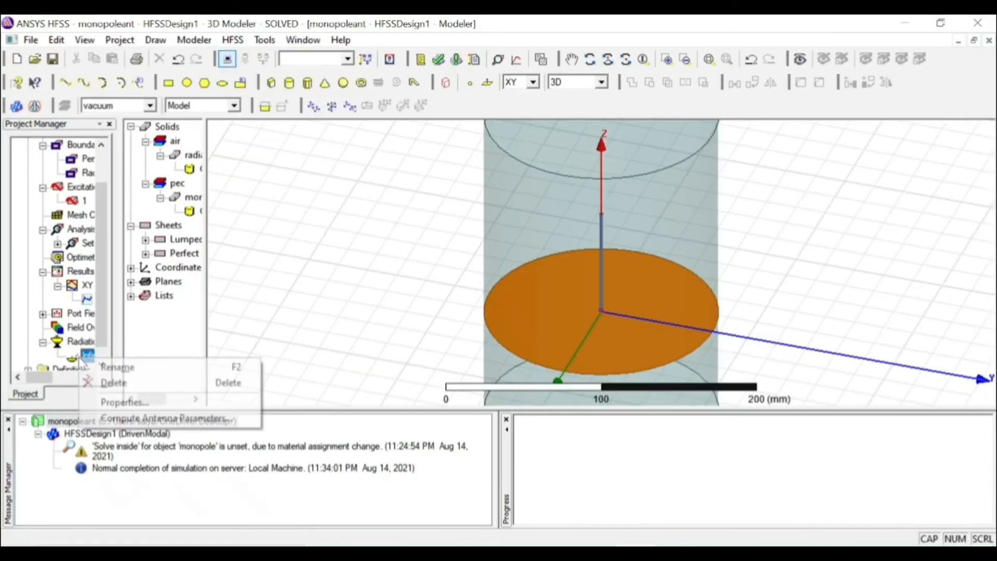
left_click(139, 418)
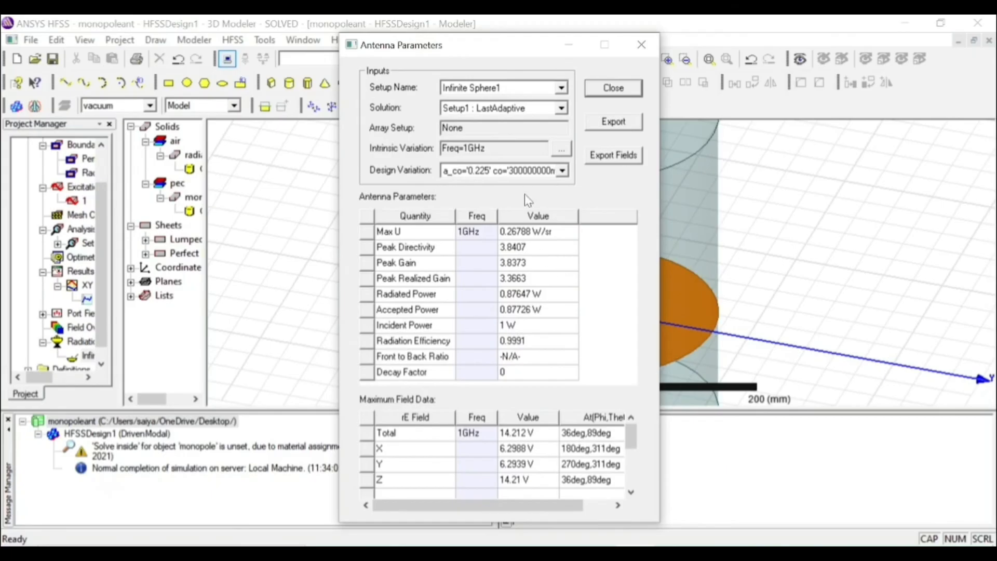
mouse_move(631, 439)
left_mouse_down()
mouse_move(630, 469)
mouse_move(631, 423)
left_mouse_up()
left_click(641, 45)
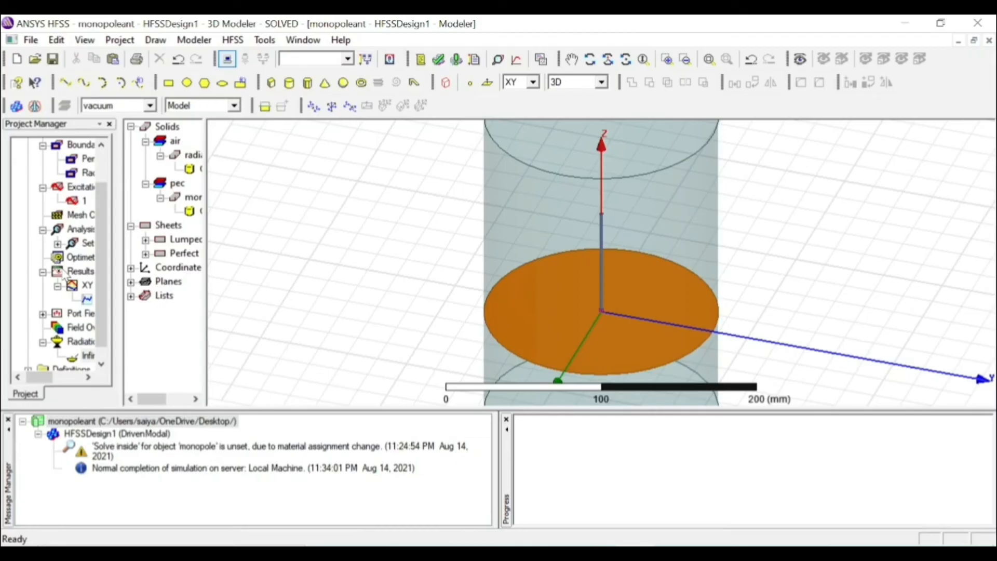
Create a far-field 3D polar plot of GainTotal for Infinite Sphere1 over all Phi and Theta values
right_click(67, 275)
mouse_move(143, 195)
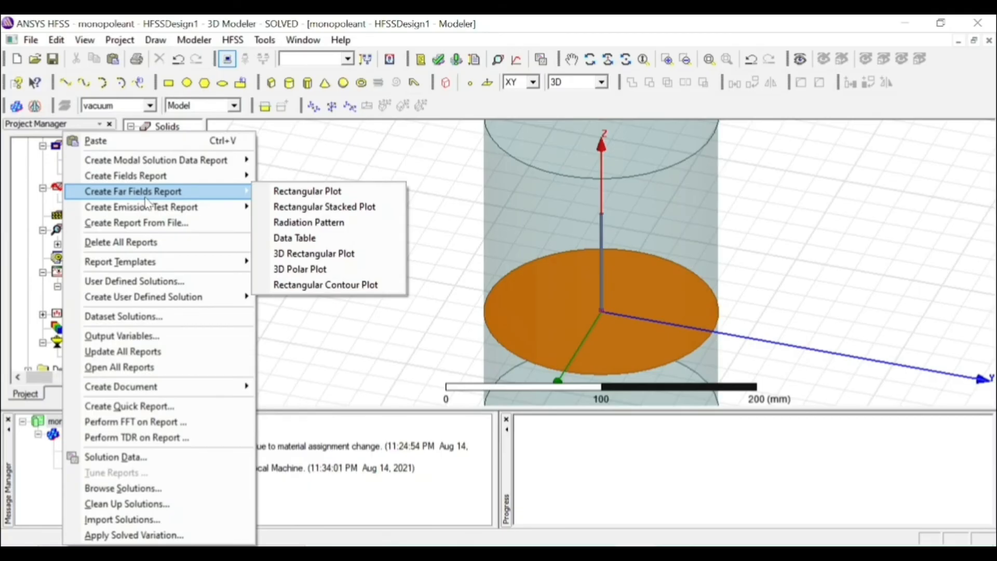
left_click(306, 269)
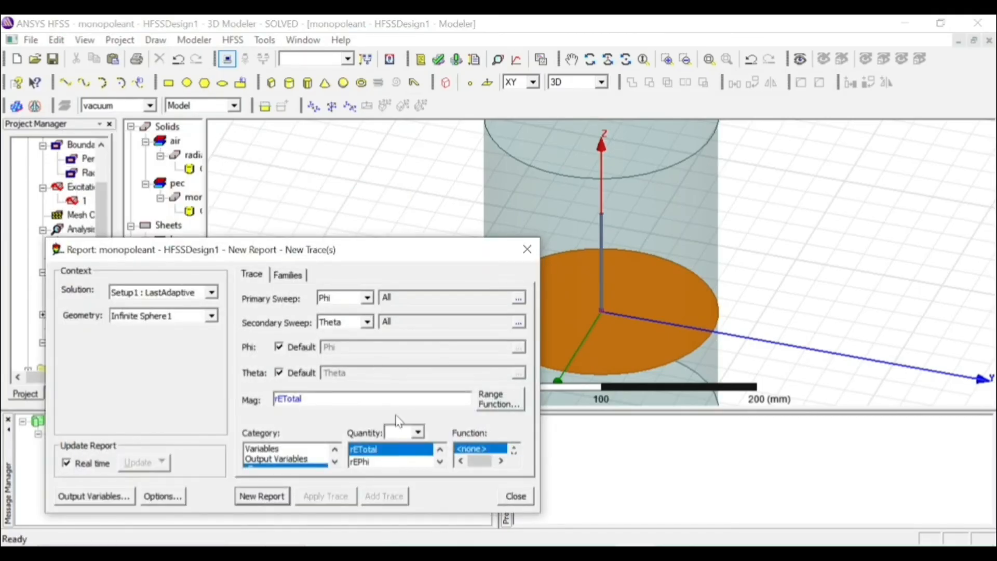
left_click(335, 461)
left_click(335, 461)
left_click(307, 459)
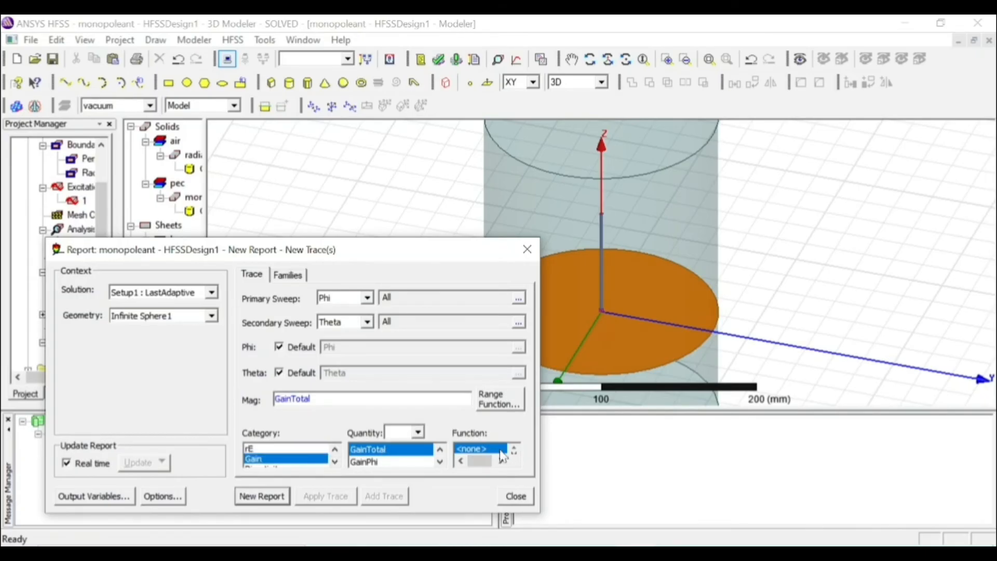
left_click(281, 492)
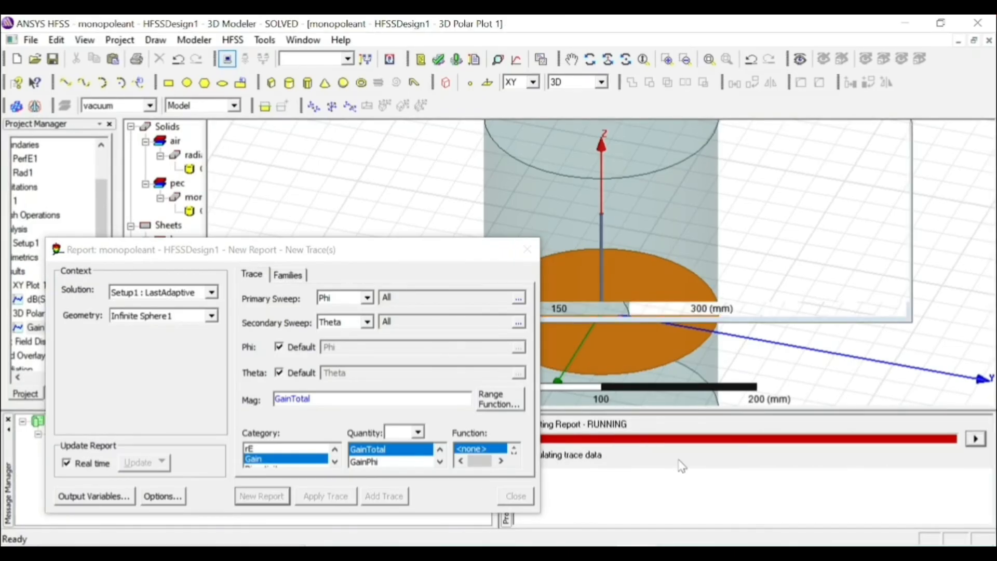
left_click(527, 252)
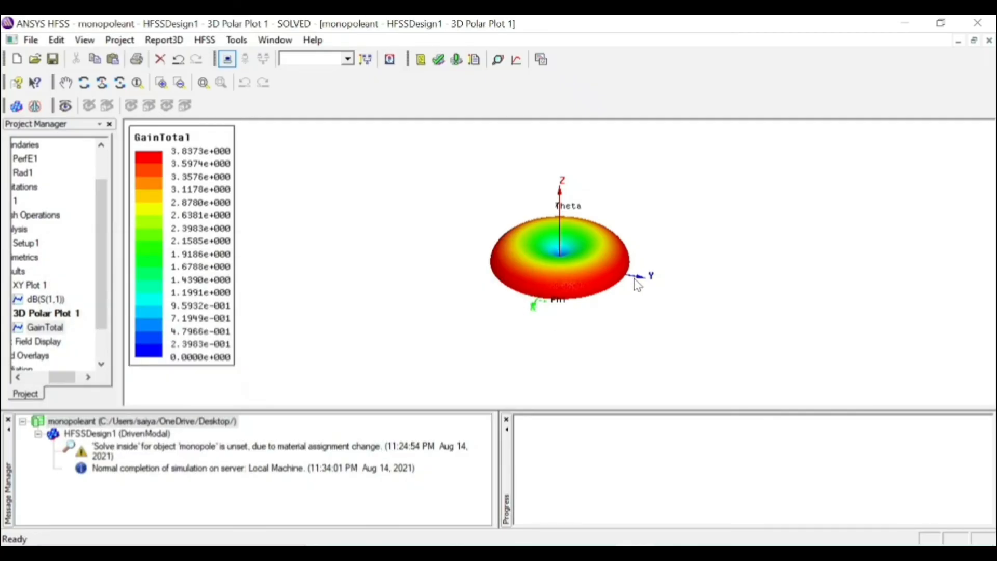
Create a far-field radiation pattern report of rETotal against Theta for Infinite Sphere1
left_click(18, 271)
right_click(18, 271)
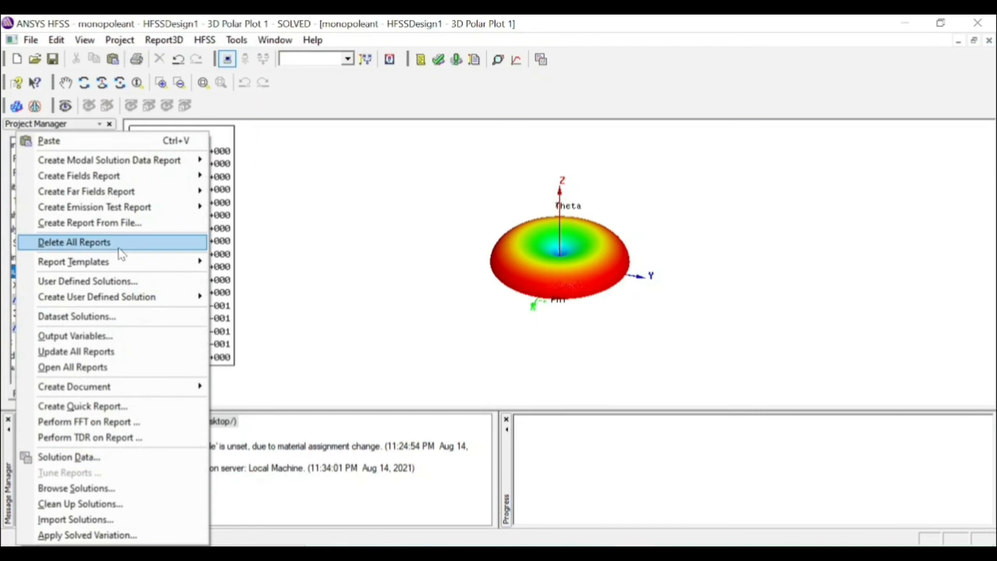
mouse_move(135, 197)
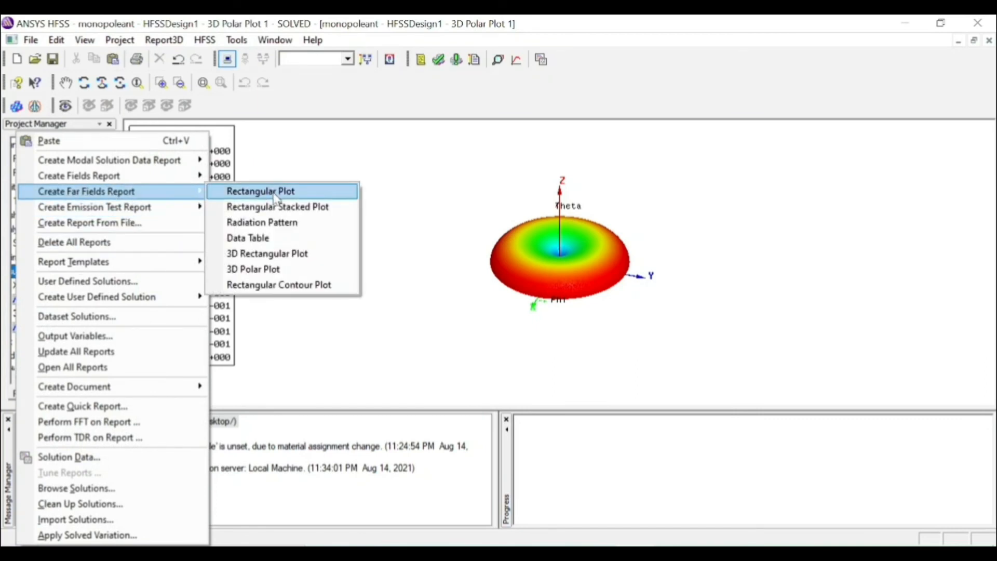
left_click(284, 222)
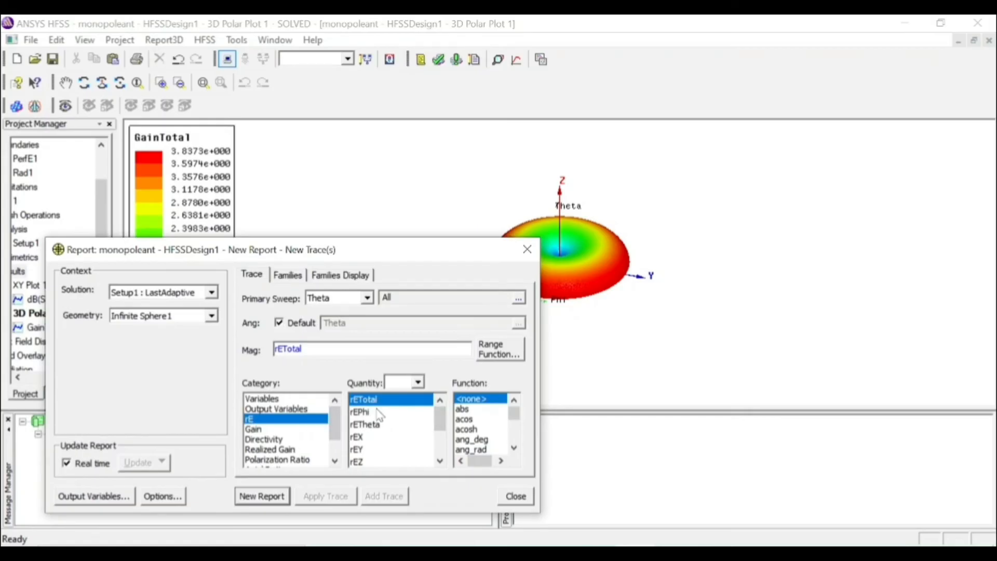
left_click(259, 497)
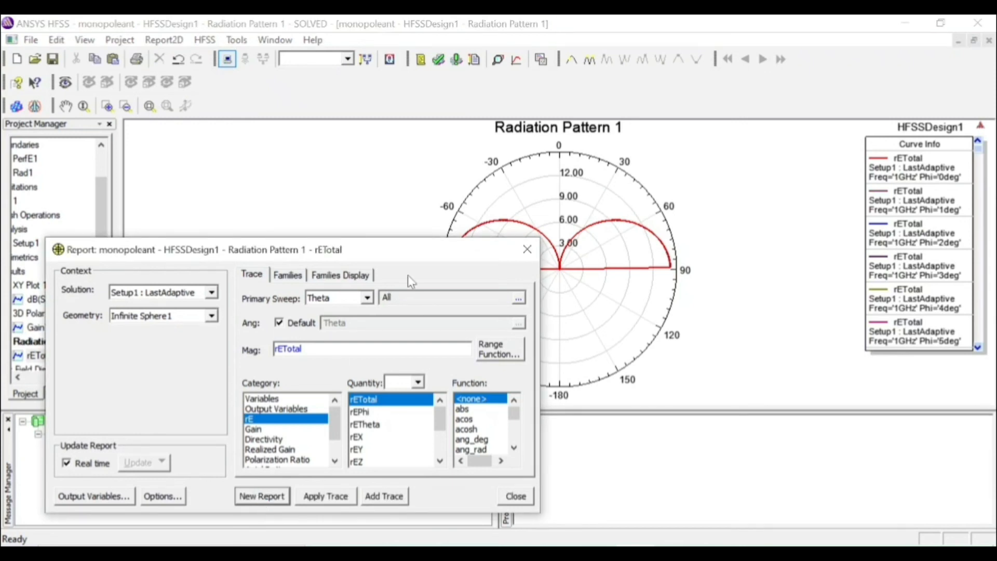
left_click(530, 252)
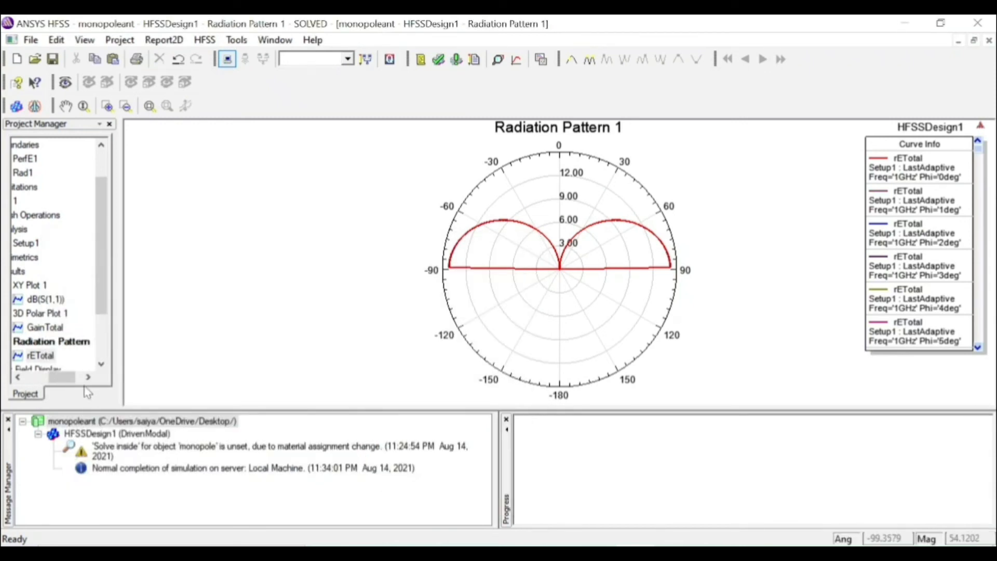
left_click(66, 344)
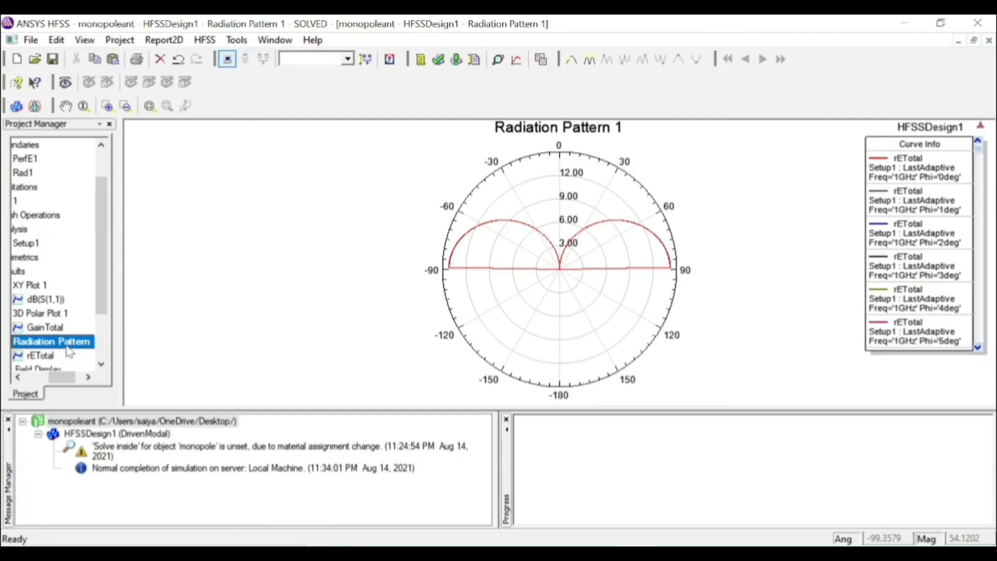
right_click(67, 345)
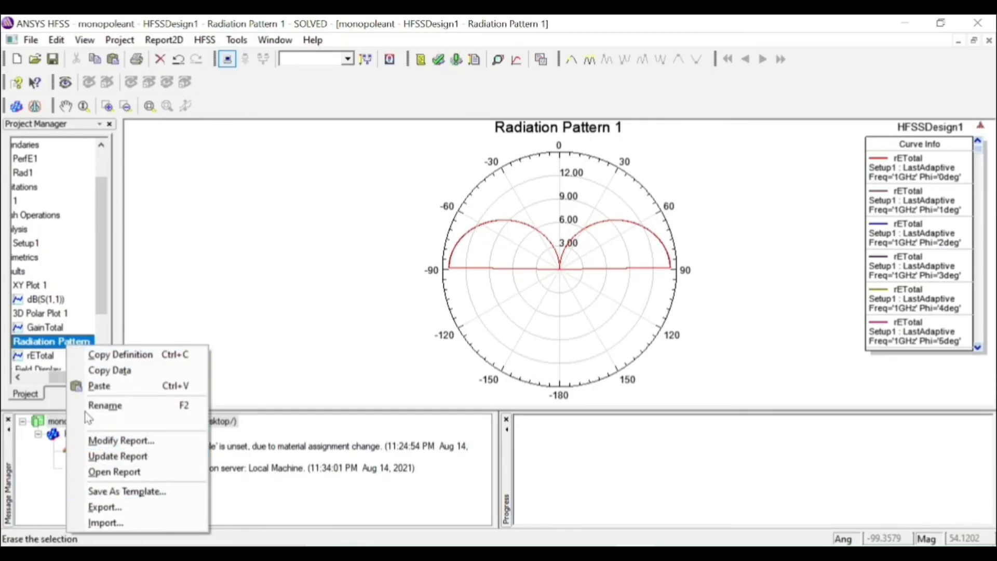
left_click(47, 344)
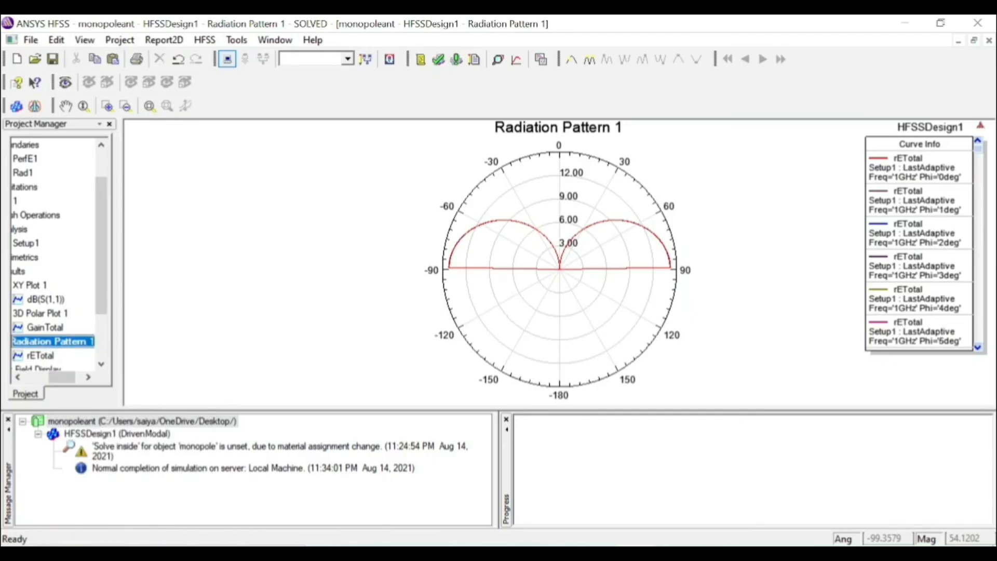
right_click(46, 344)
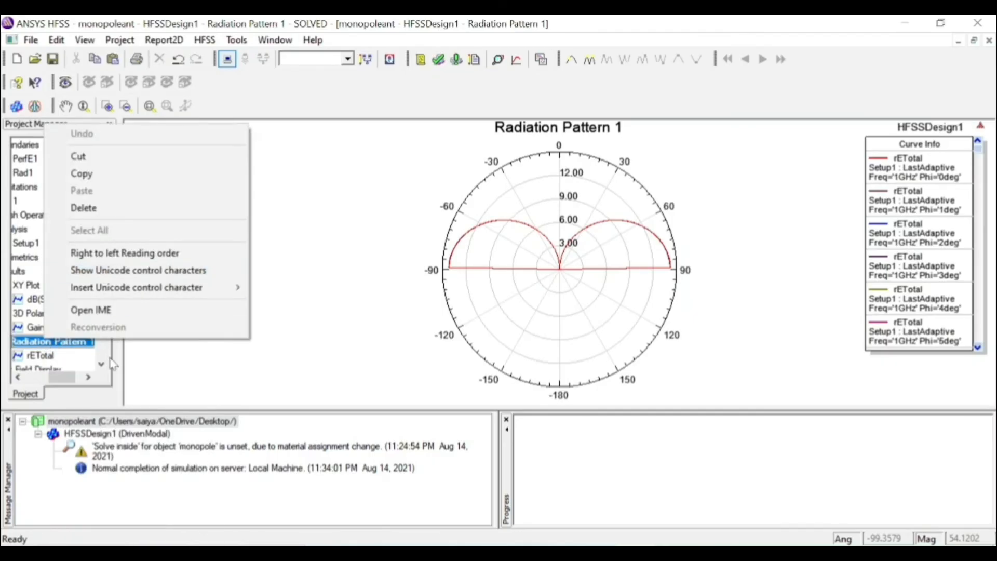
left_click(59, 341)
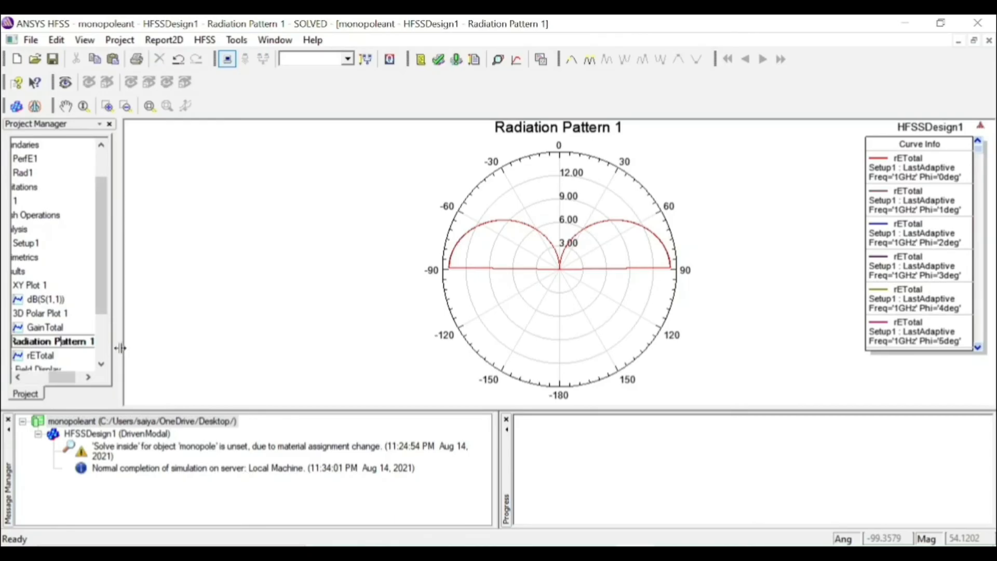
left_click(211, 346)
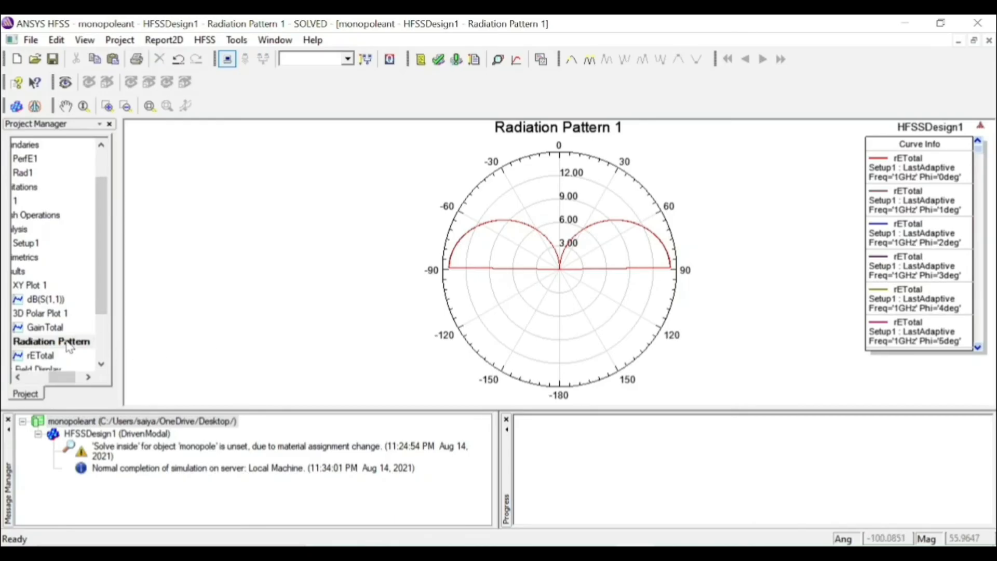
left_click(64, 342)
right_click(67, 341)
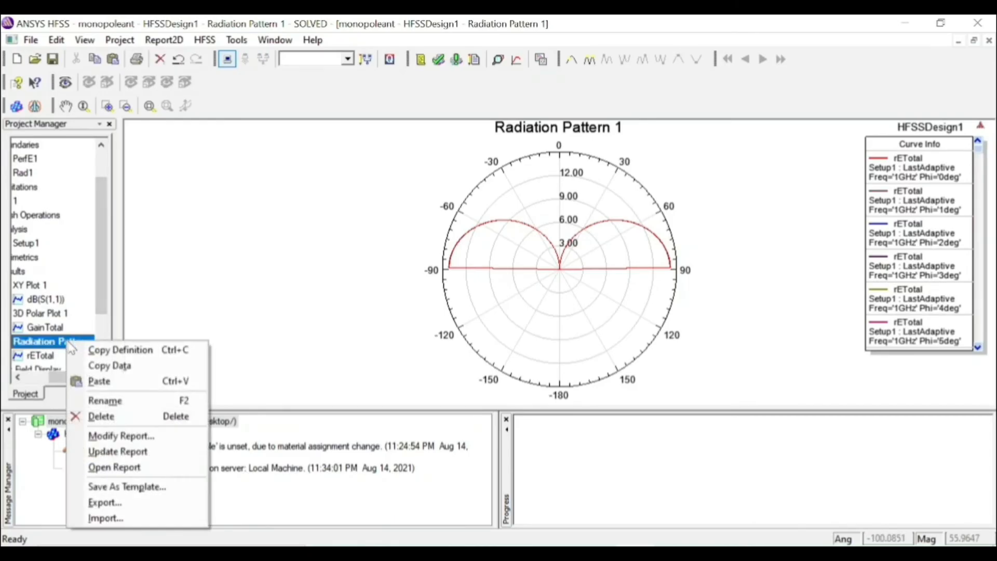
left_click(154, 401)
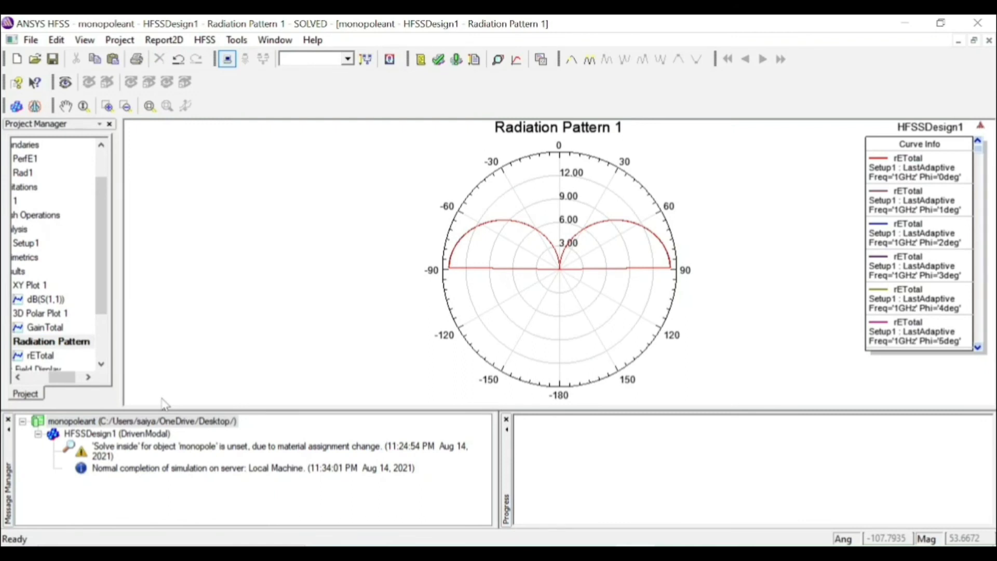
Set up a new far-field radiation pattern report of dB(GainTheta) against Theta for Infinite Sphere1
left_click(19, 271)
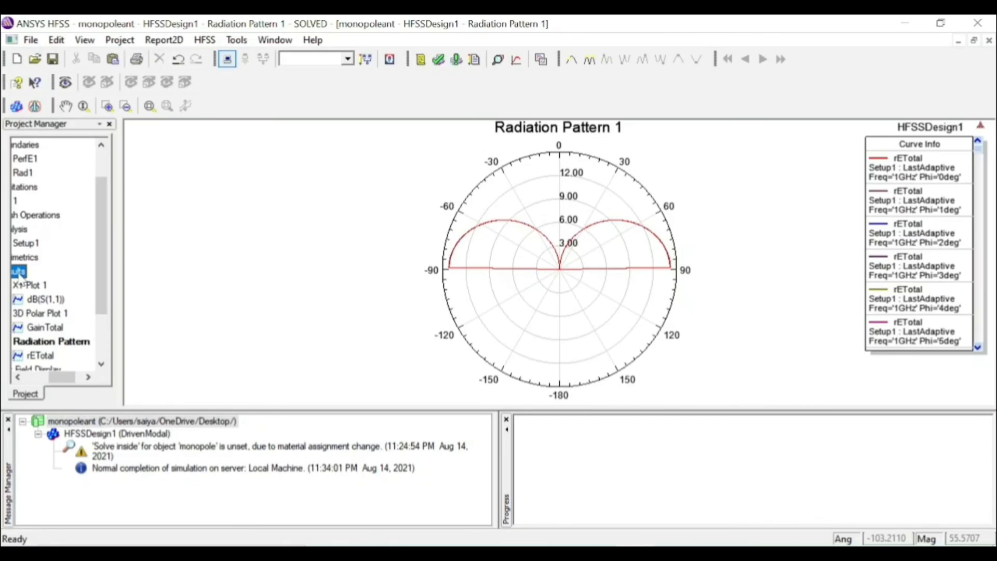
right_click(19, 274)
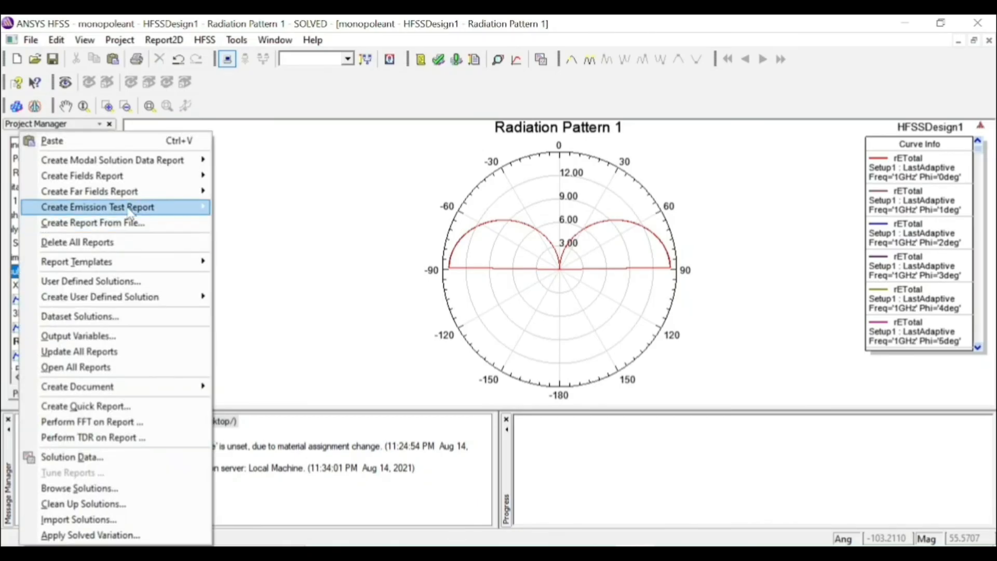
mouse_move(132, 193)
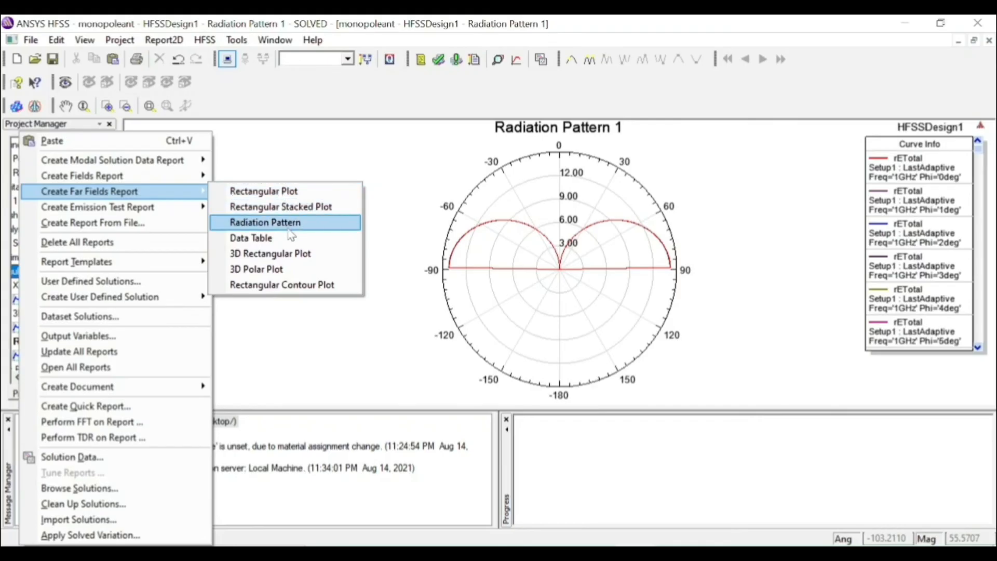
left_click(287, 223)
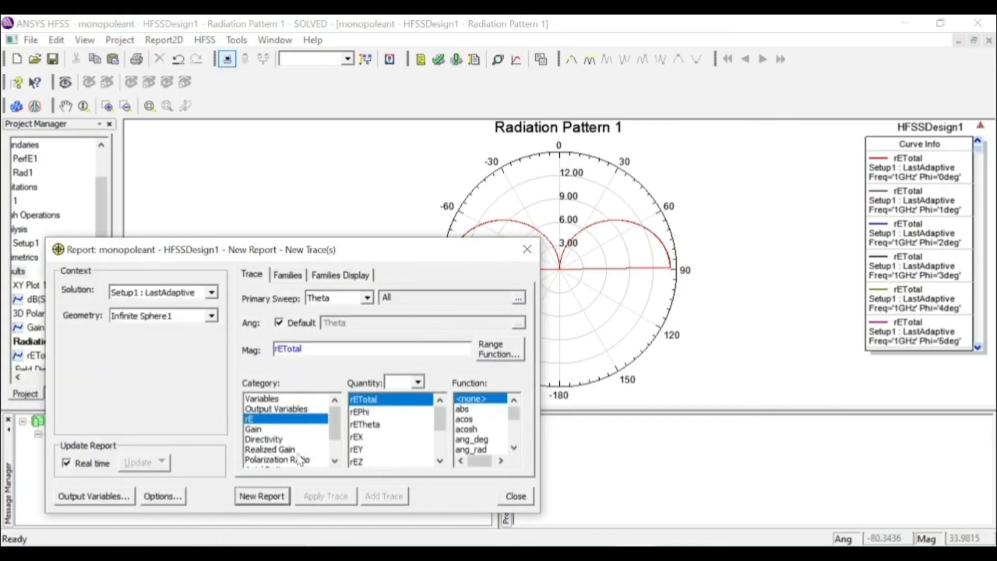
left_click(286, 429)
left_click(361, 425)
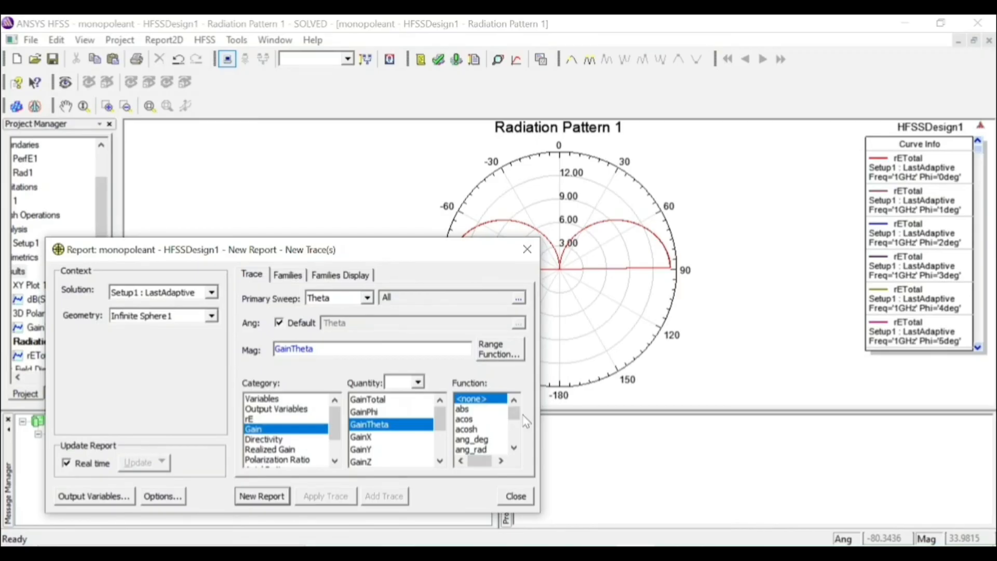
scroll(513, 418, "down", 4)
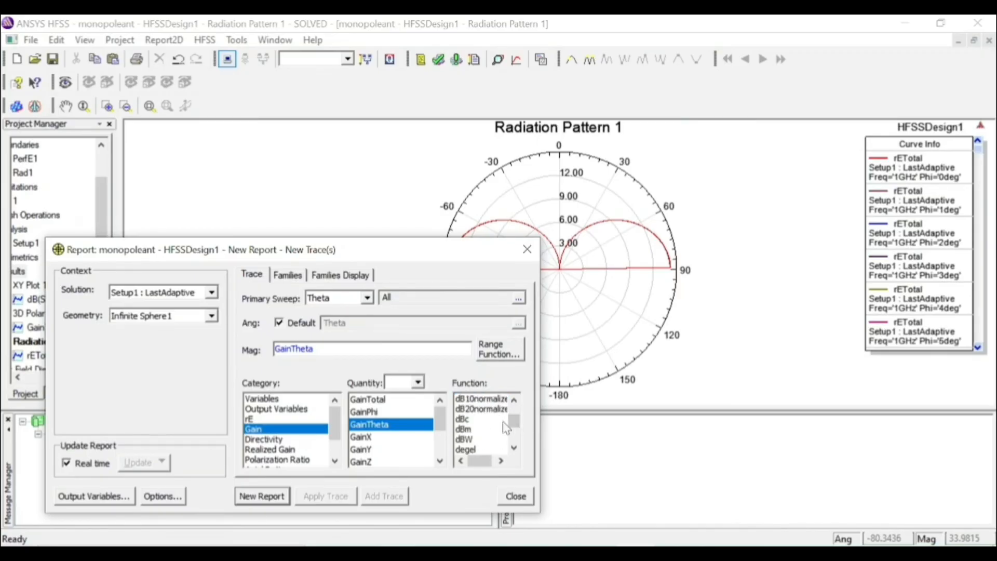
scroll(499, 423, "up", 1)
left_click(489, 409)
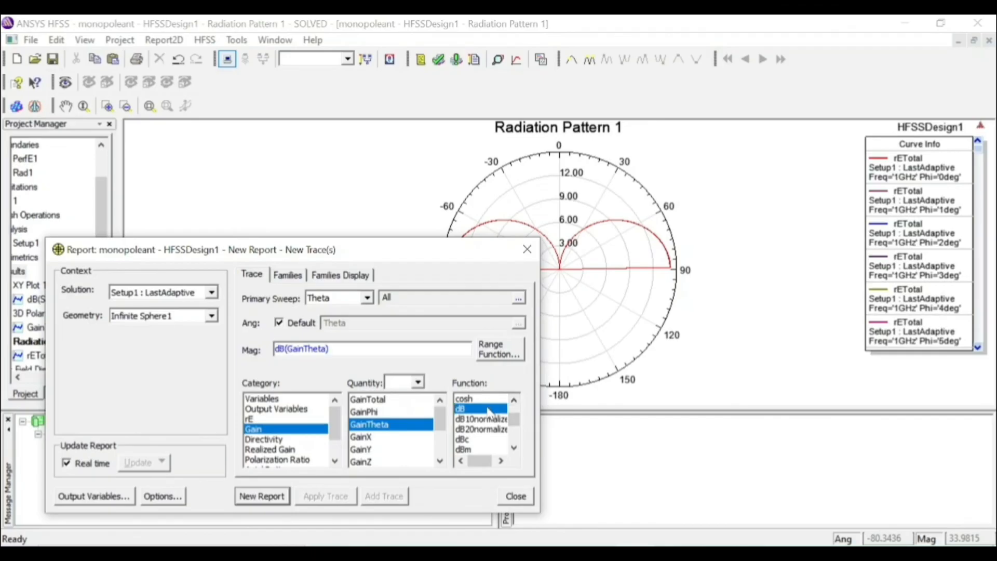
Restrict the Phi sweep to 90deg only, generate the dB(GainTheta) radiation pattern, and close the report settings
left_click(292, 276)
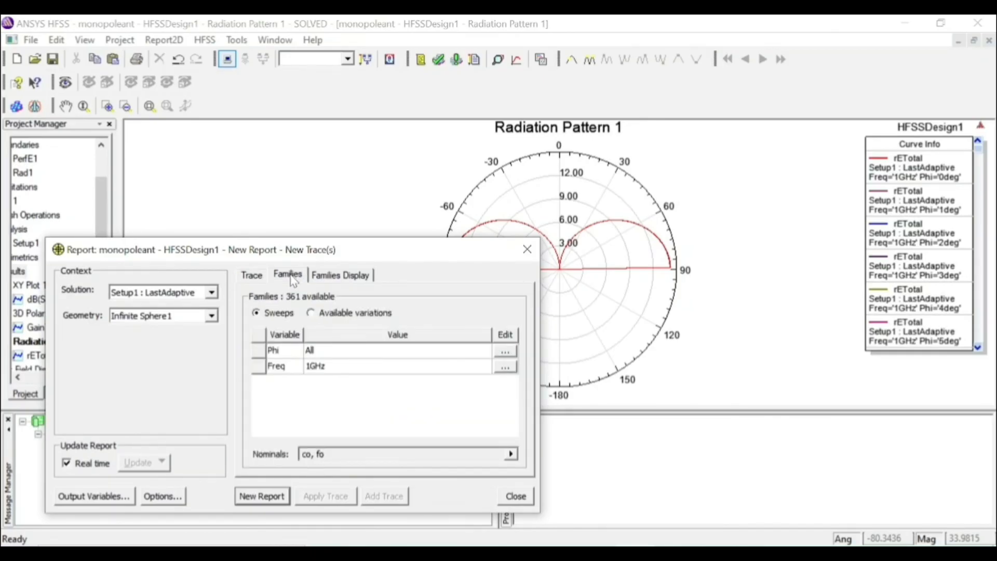
left_click(505, 352)
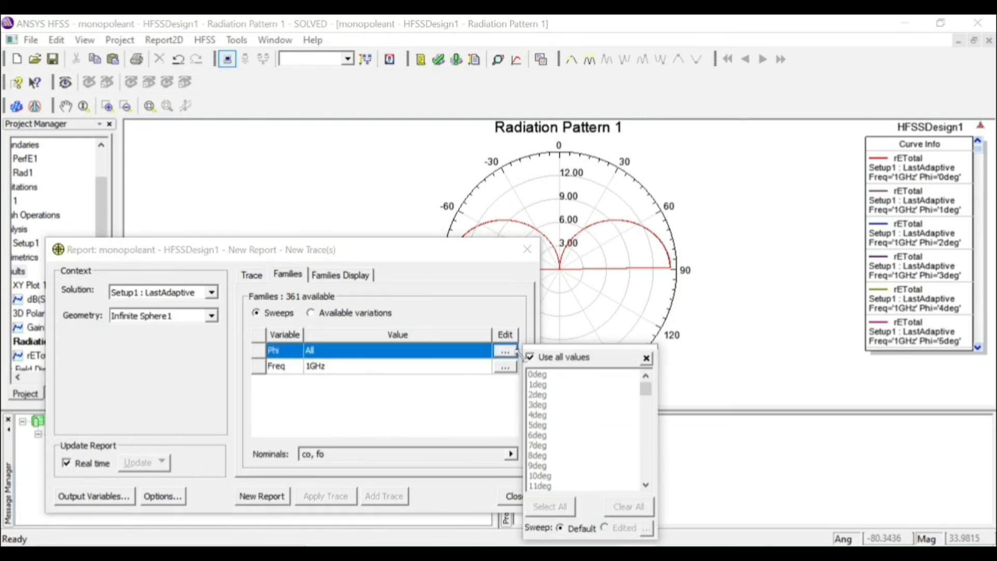
left_click(531, 358)
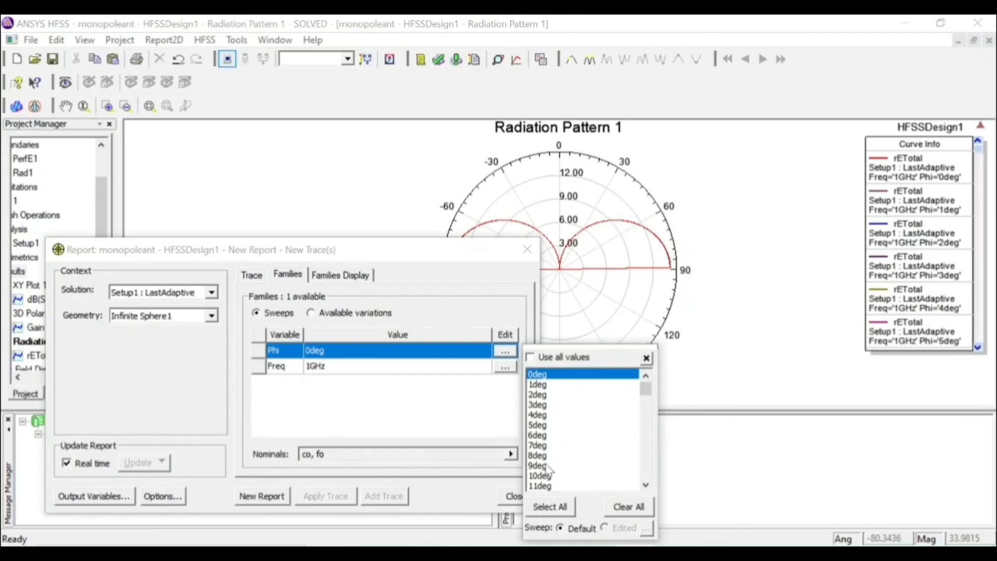
left_click(646, 485)
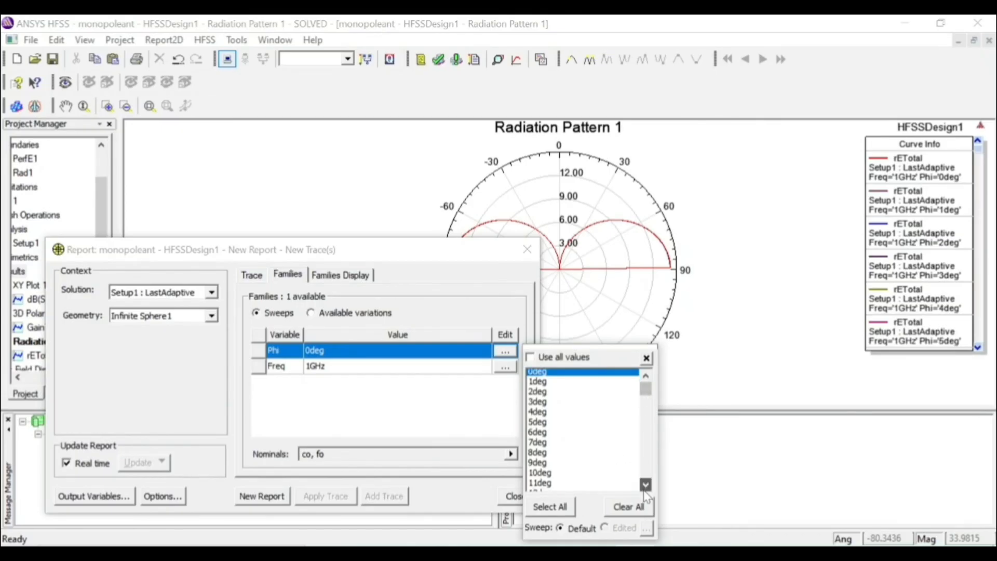
left_click(645, 490)
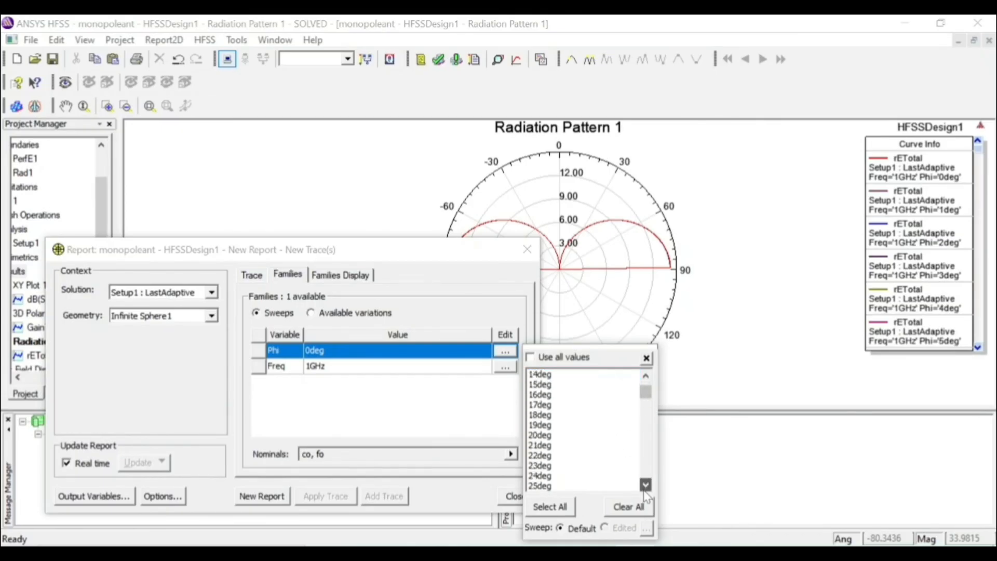
left_click(645, 485)
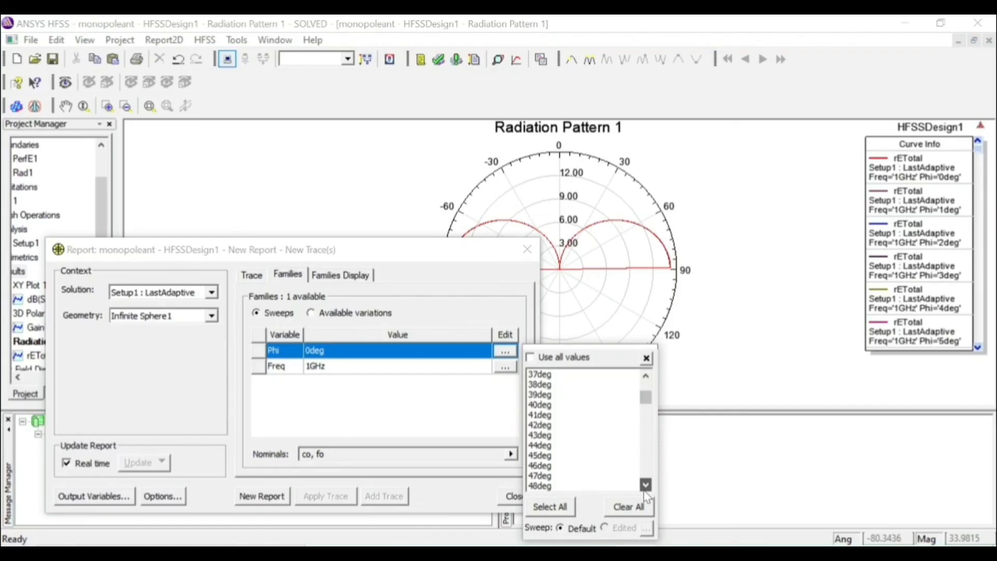
left_click(646, 485)
left_click(645, 485)
left_click(646, 485)
left_click(645, 485)
left_click(645, 485)
left_click(646, 485)
left_click(645, 485)
left_click(645, 485)
left_click(646, 485)
left_click(645, 485)
left_click(646, 485)
left_click(551, 465)
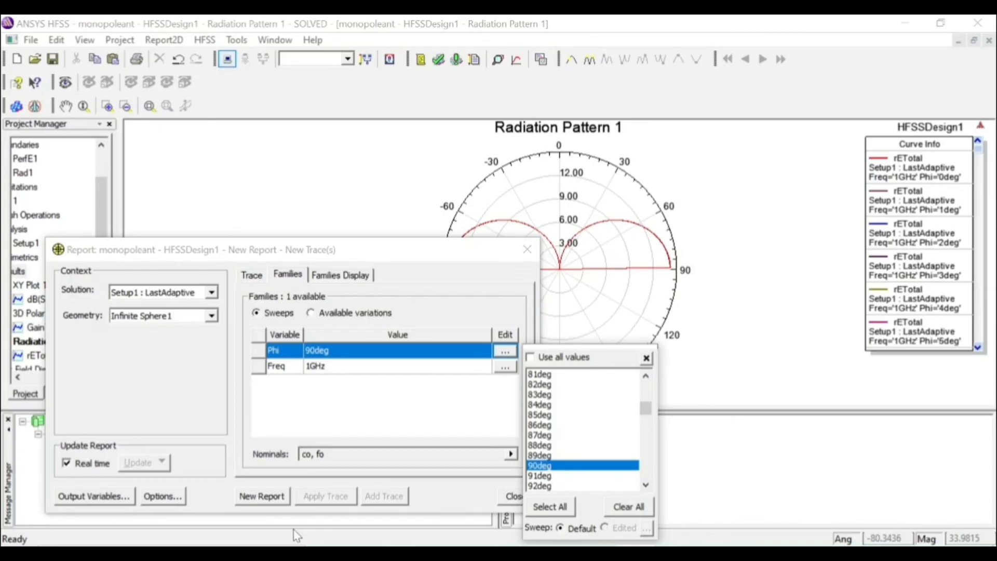
left_click(241, 499)
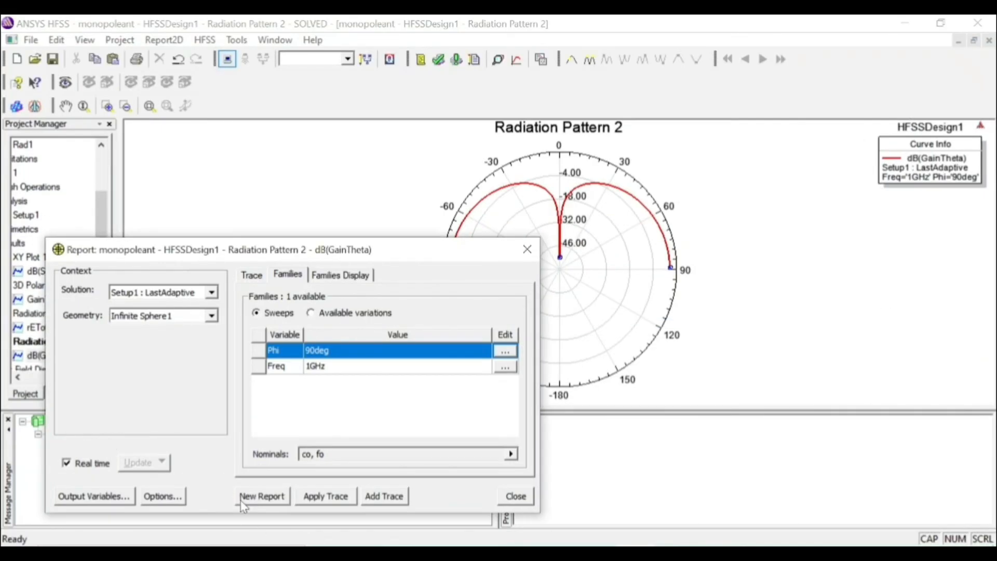
left_click(528, 250)
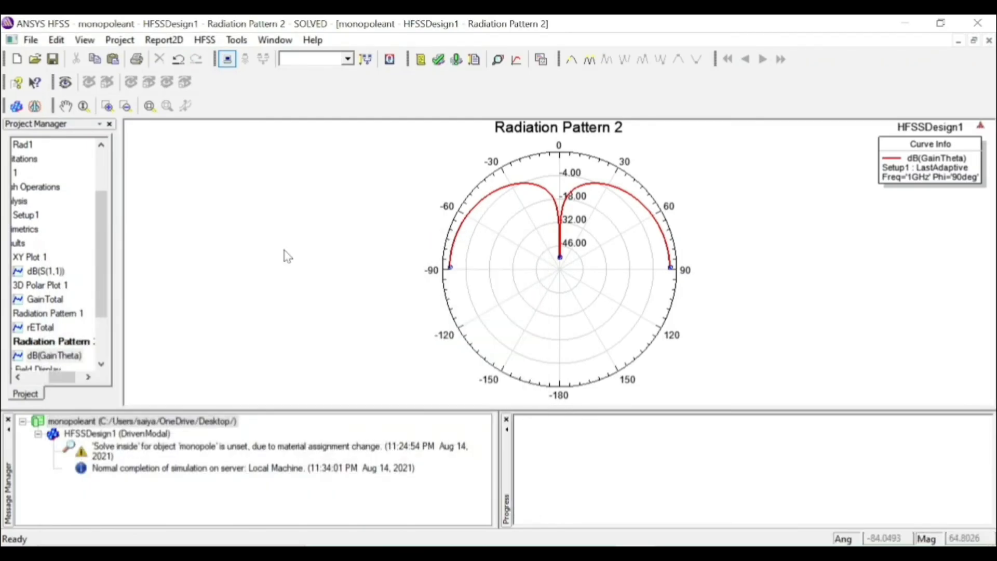
Rename the Phi 90deg radiation pattern report as "e field copolarization"
right_click(71, 343)
left_click(99, 402)
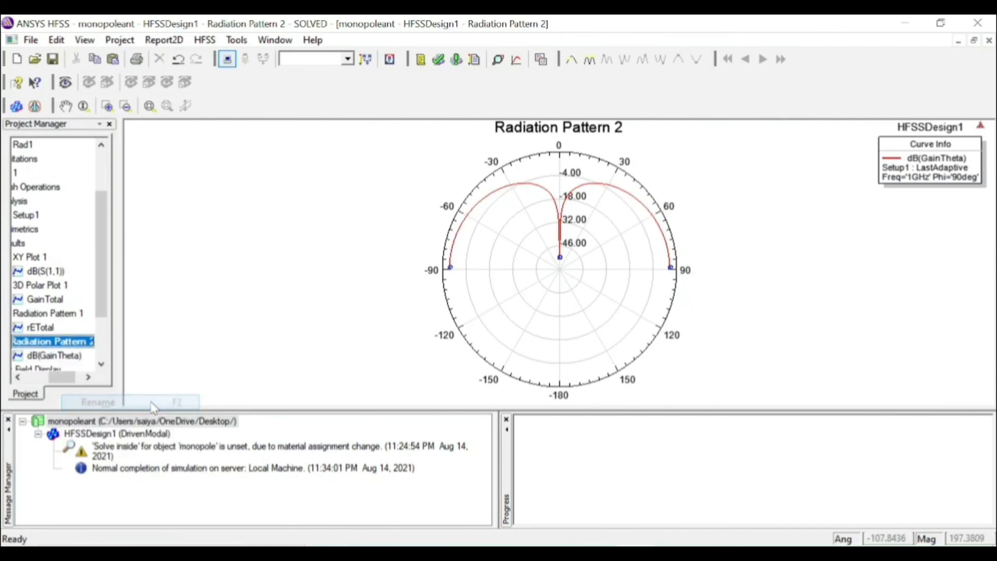
type("e ")
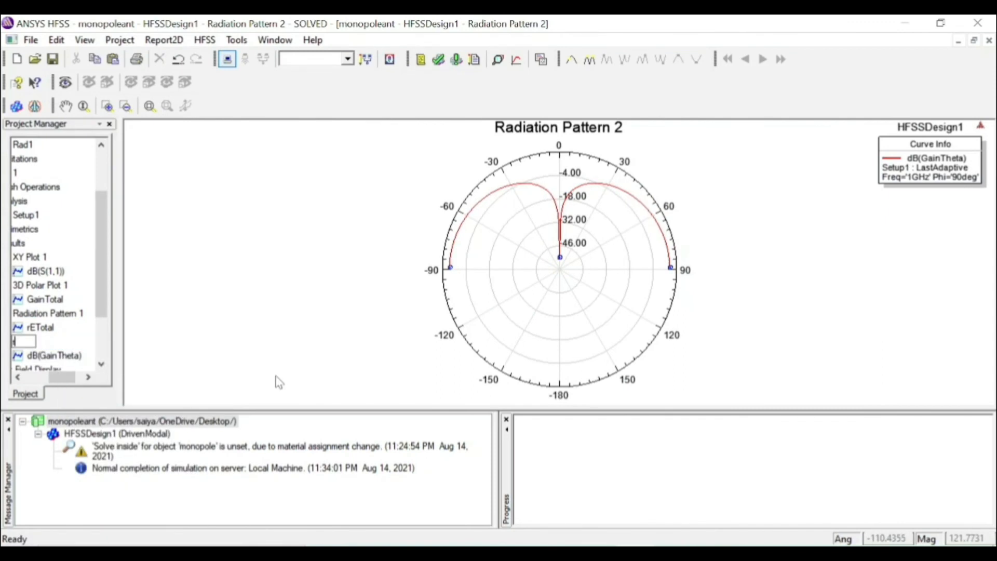
type("field copol")
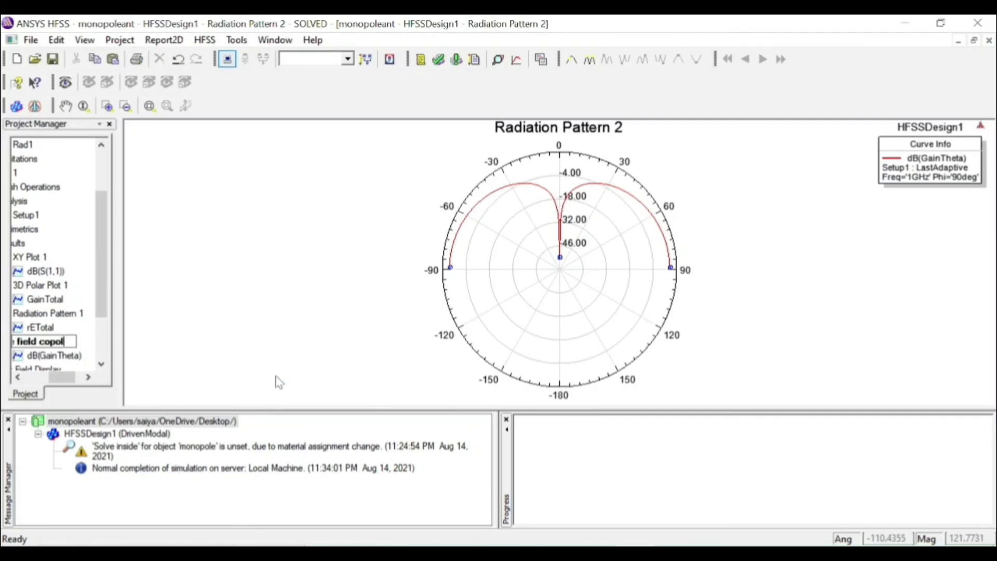
type("arization")
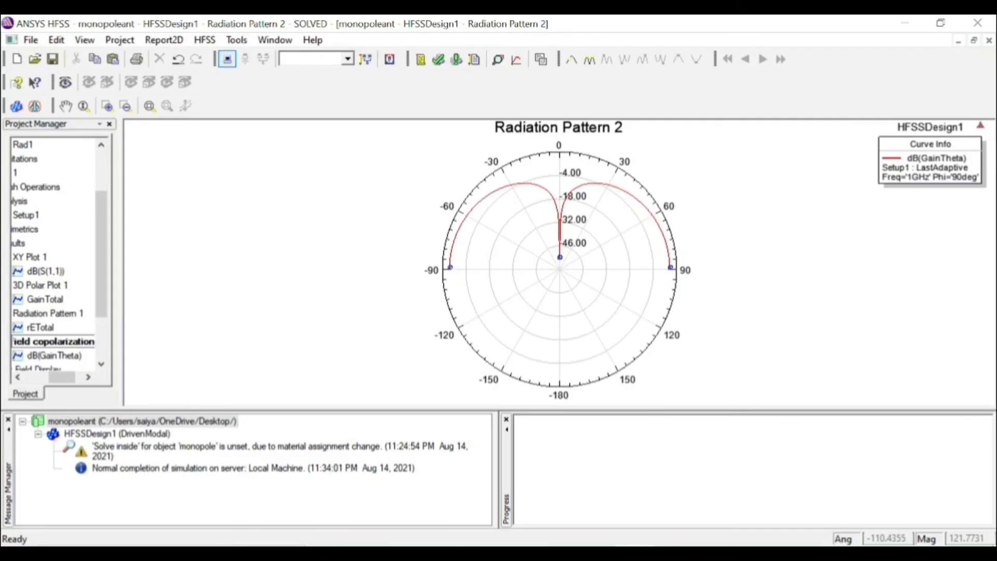
double_click(319, 357)
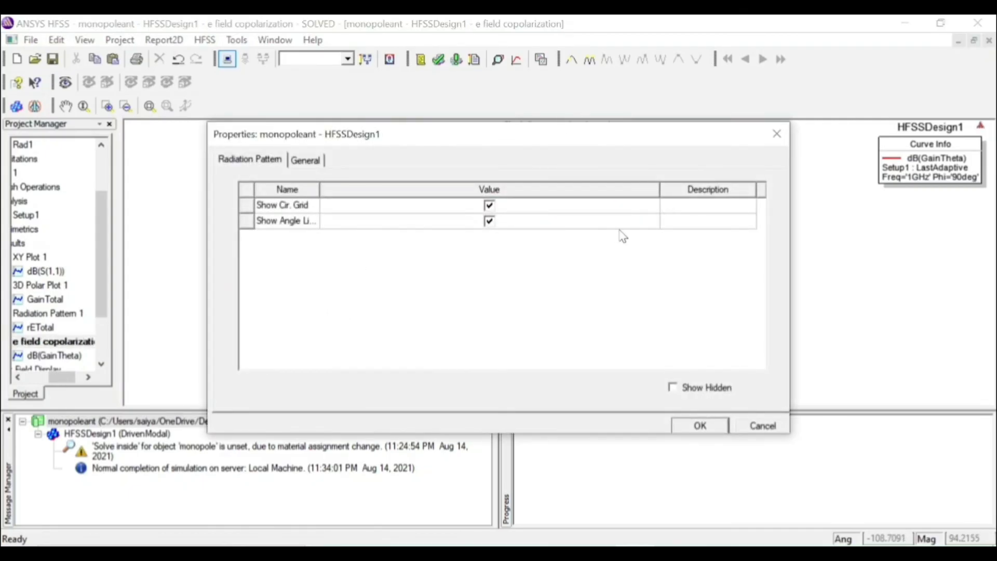
left_click(701, 424)
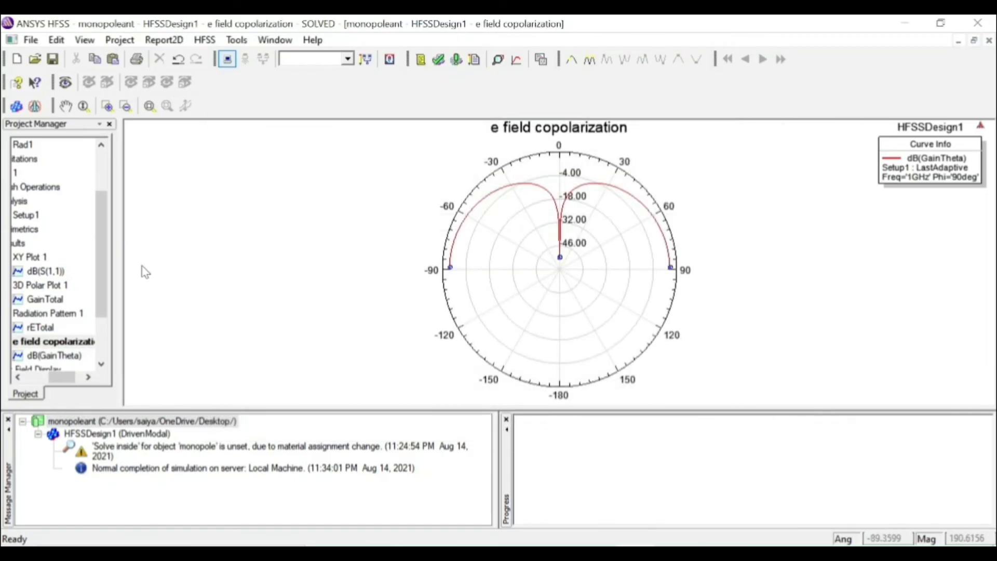
Set up another far-field radiation pattern report with the dB function applied to GainTheta for Infinite Sphere1
left_click(19, 243)
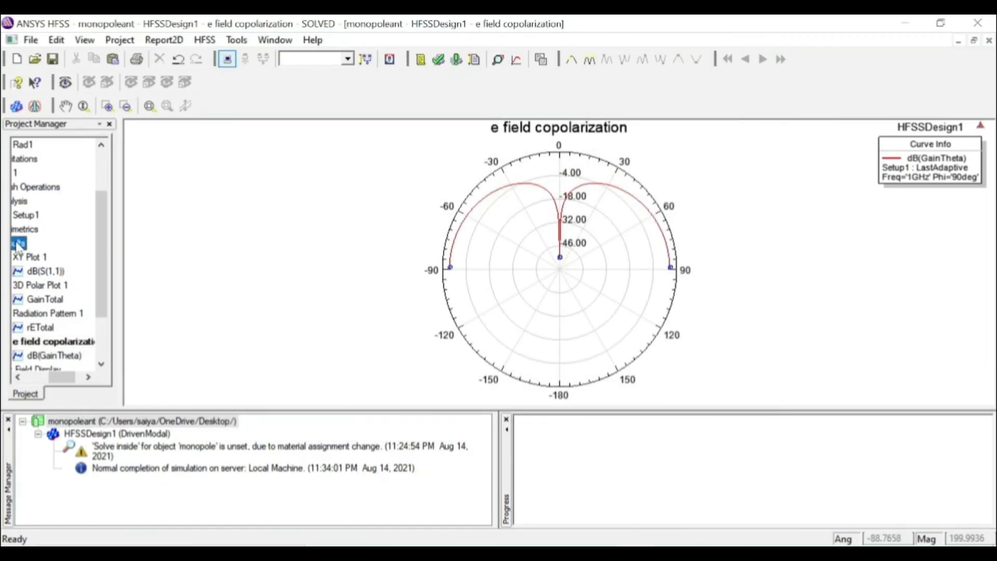
right_click(18, 243)
mouse_move(100, 195)
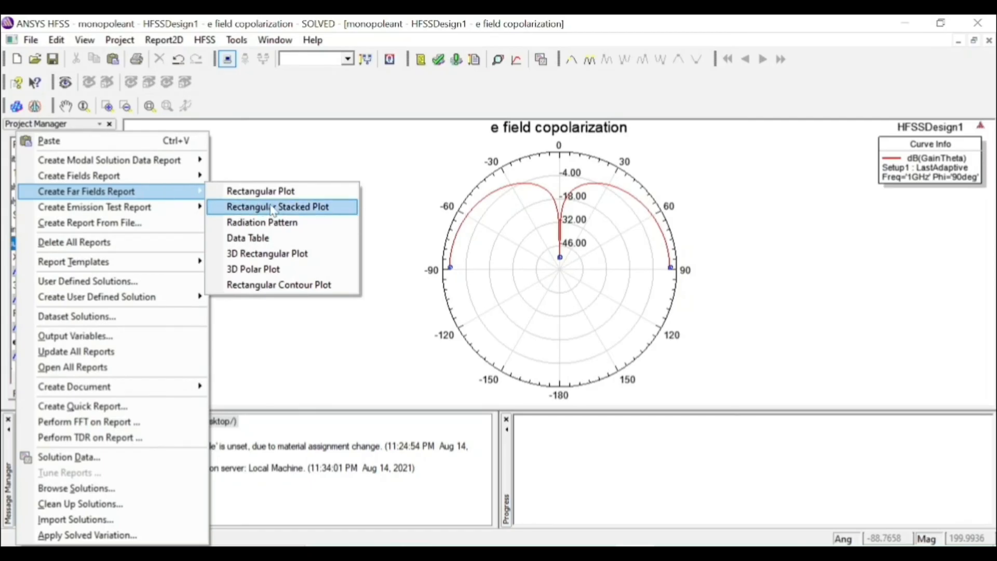
left_click(275, 222)
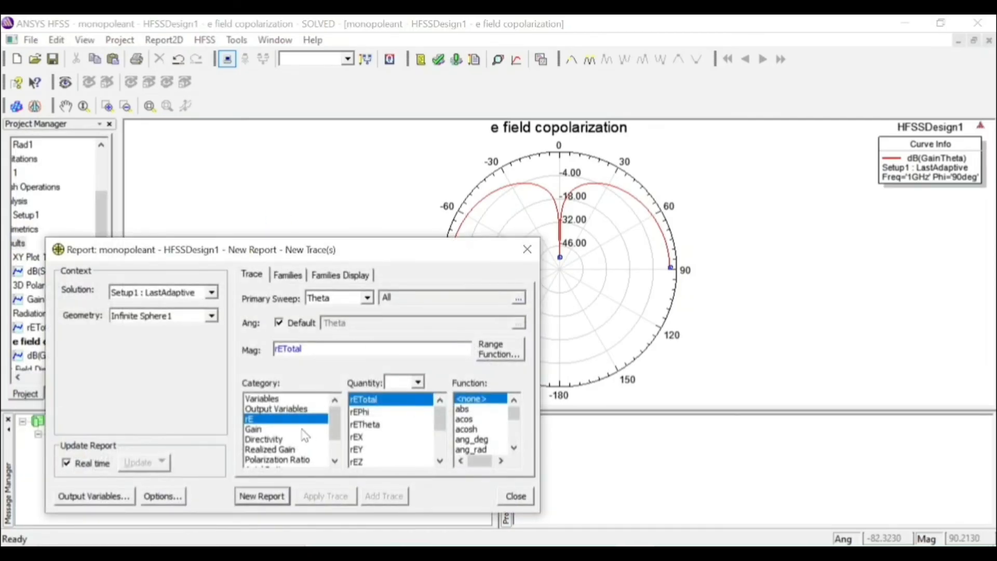
left_click(303, 428)
left_click(371, 425)
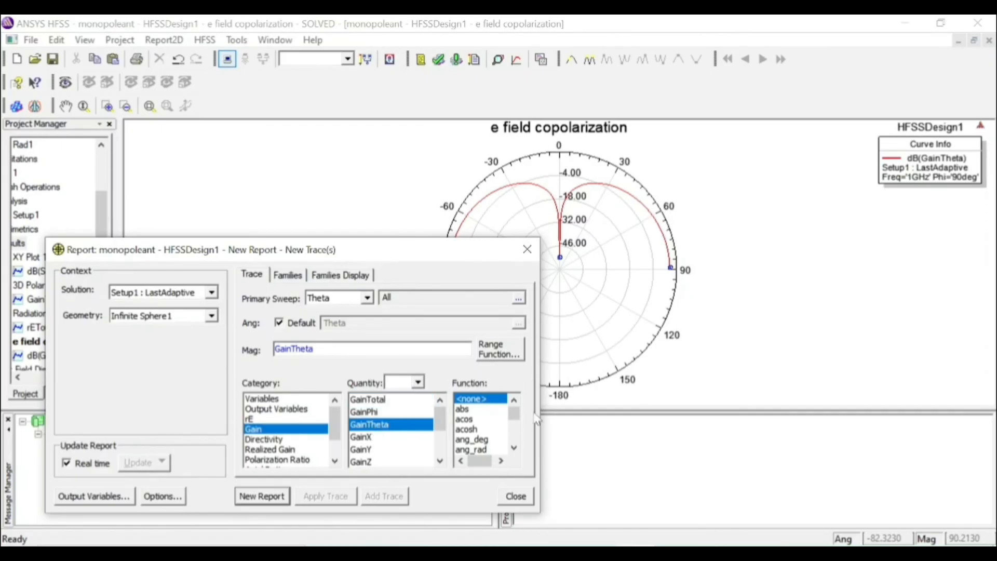
left_click_drag(518, 413, 522, 420)
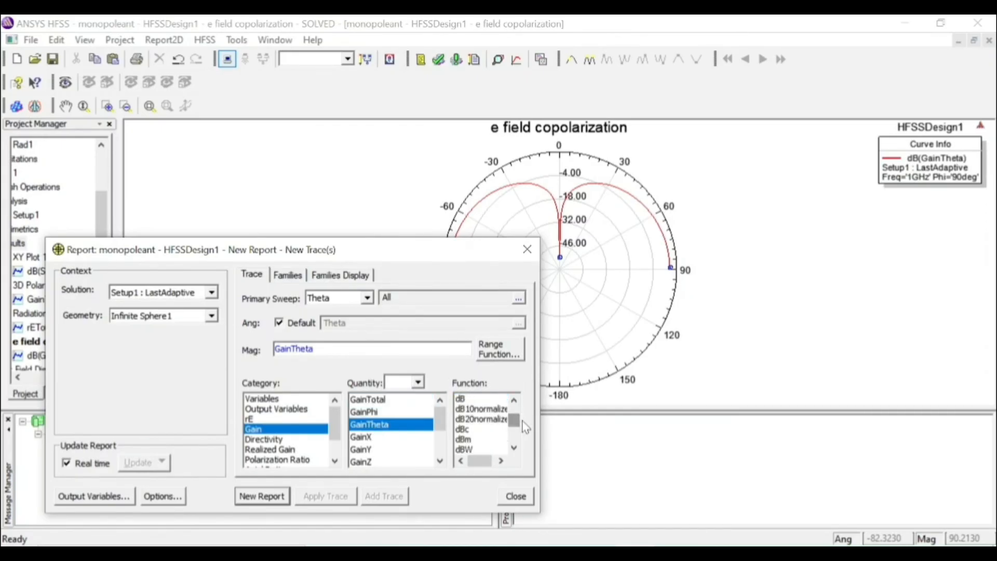
left_click(461, 399)
Limit Phi to 0deg instead of all values, generate the new radiation pattern, and close the report settings
left_click(287, 274)
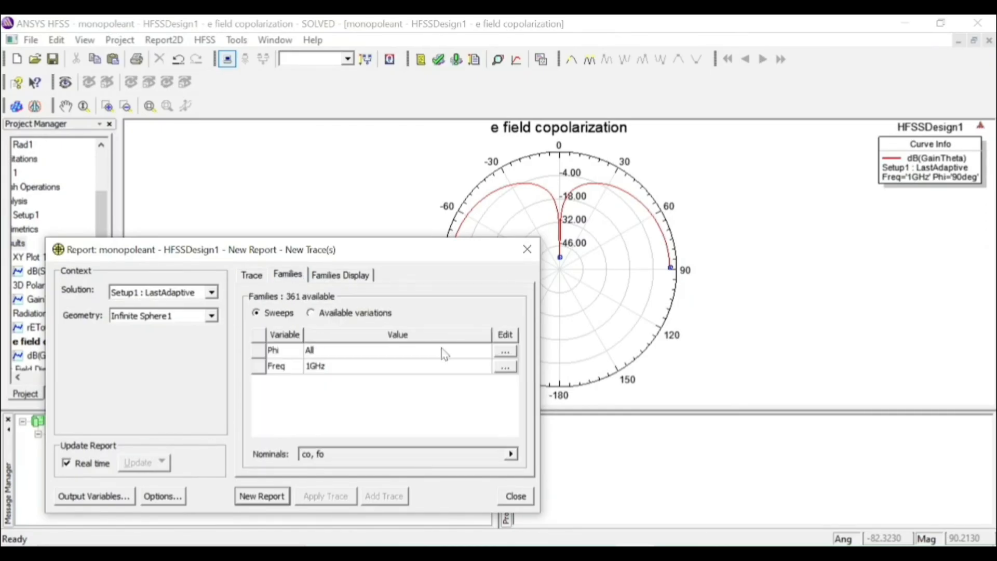
left_click(514, 353)
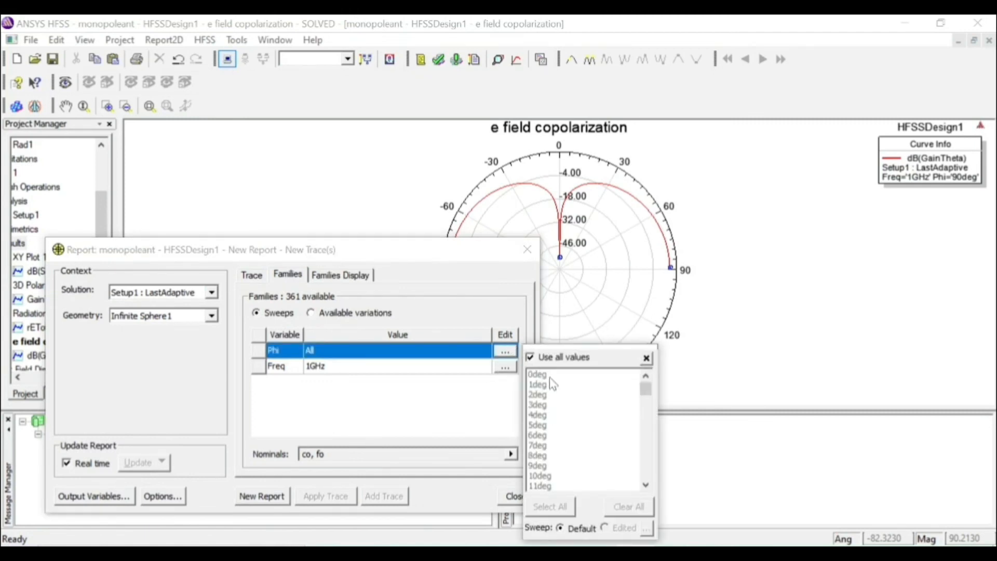
left_click(540, 358)
left_click(263, 495)
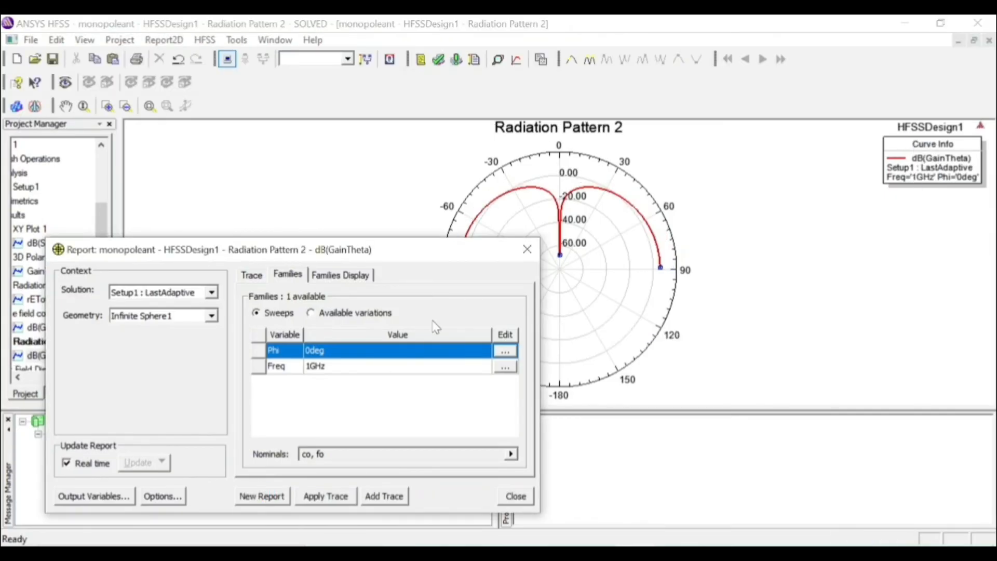
left_click(527, 250)
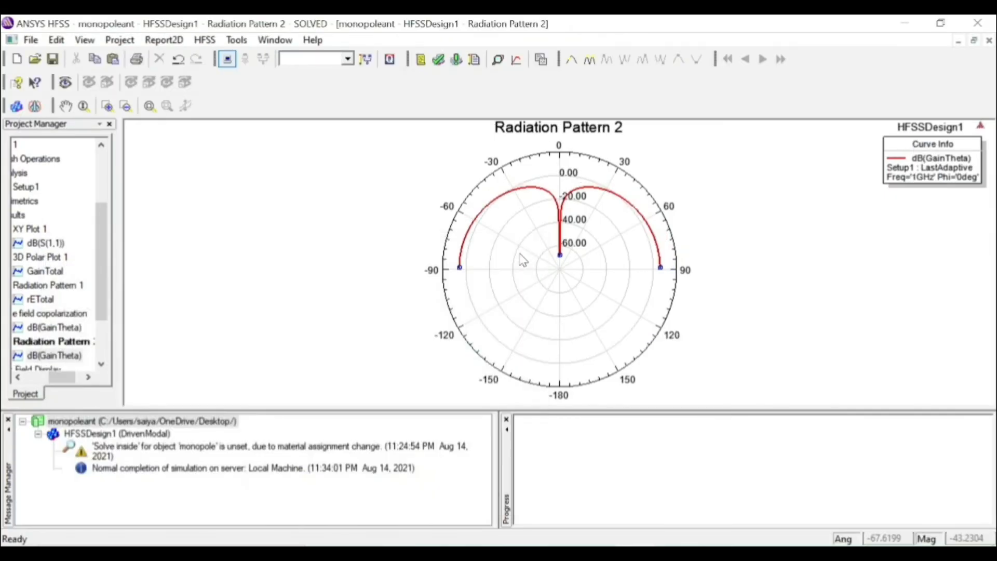
Rename the Phi 0deg GainTheta radiation pattern report as "e field cross polarization"
left_click(43, 342)
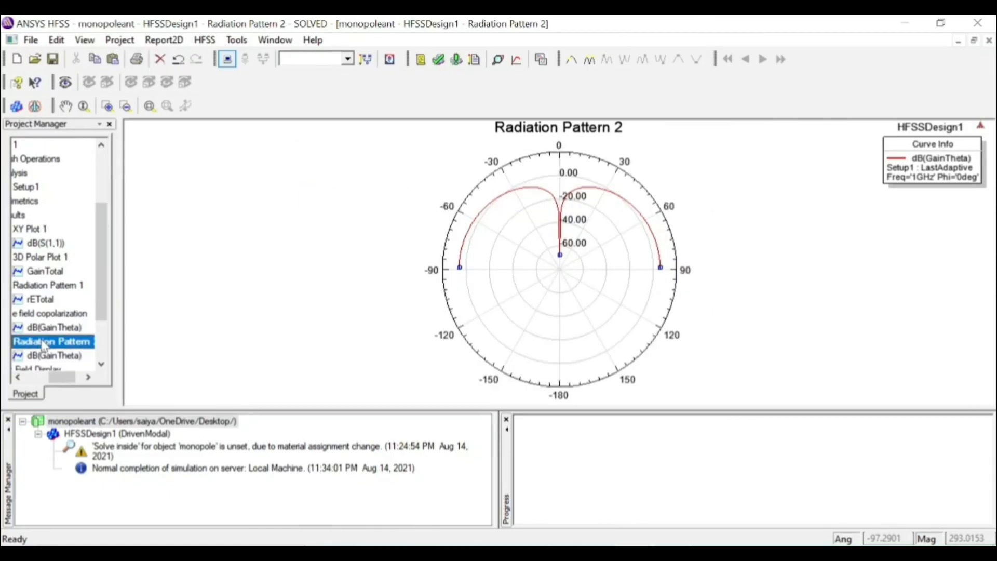
right_click(44, 345)
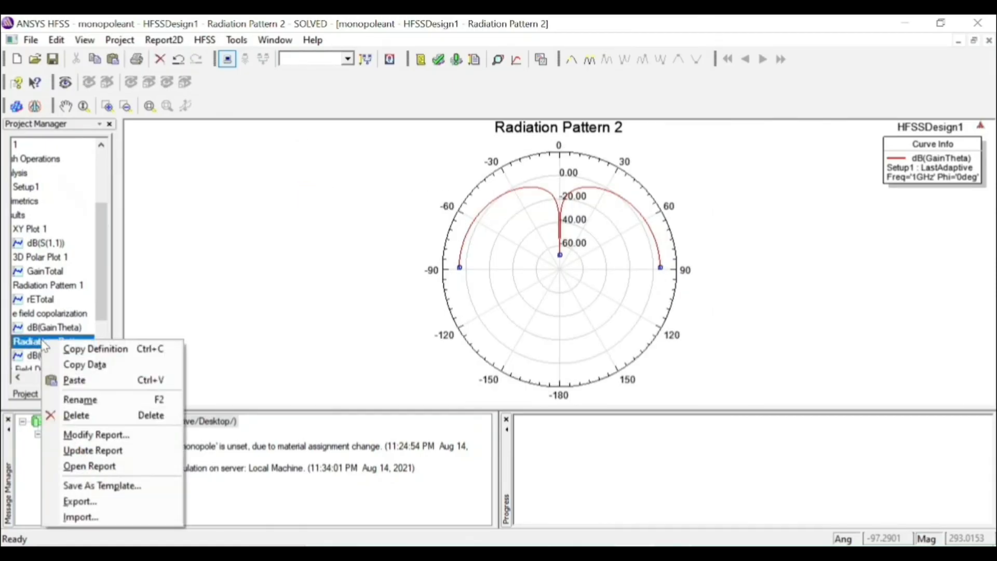
left_click(102, 401)
type("h")
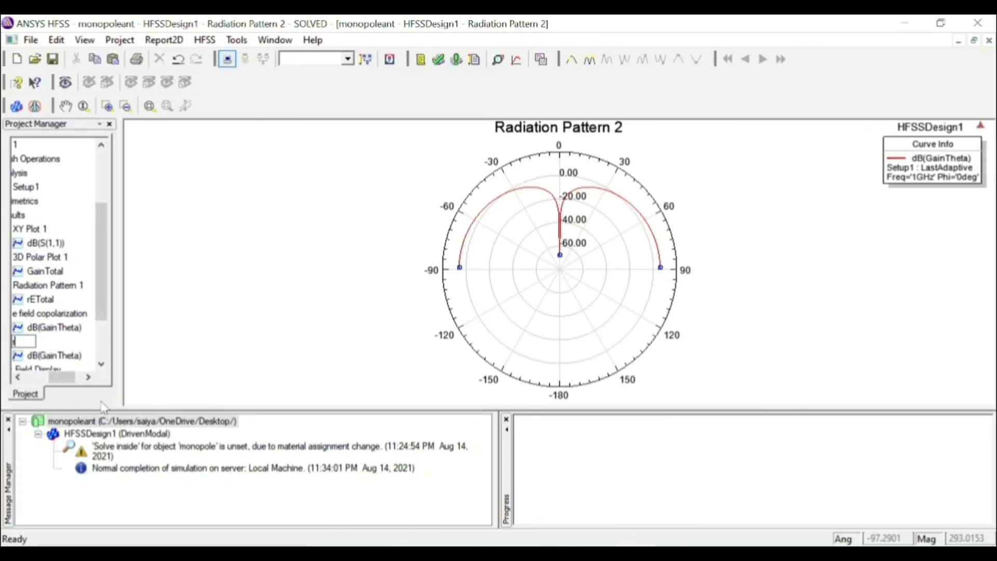
type(" field cross pola")
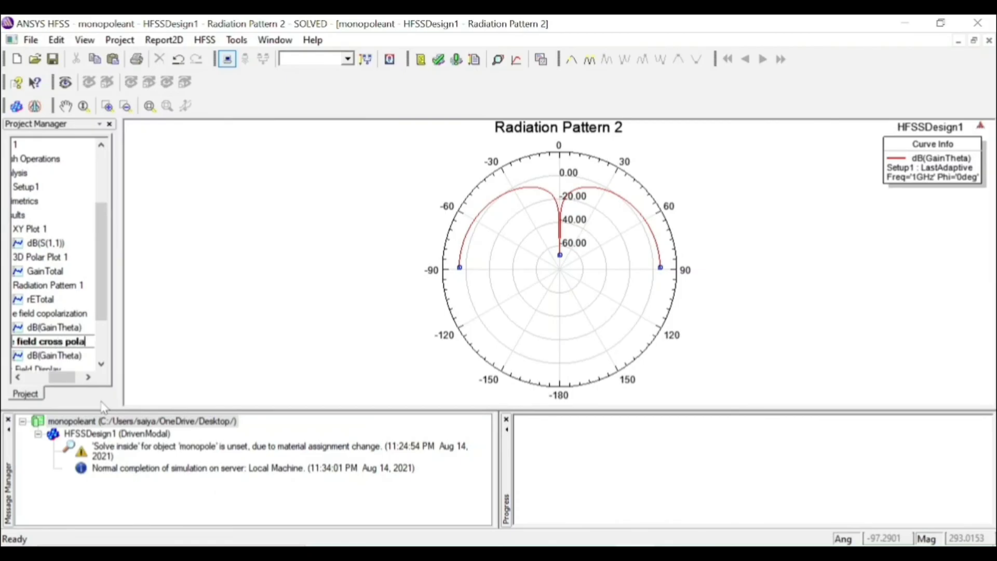
type("rization")
key("Return")
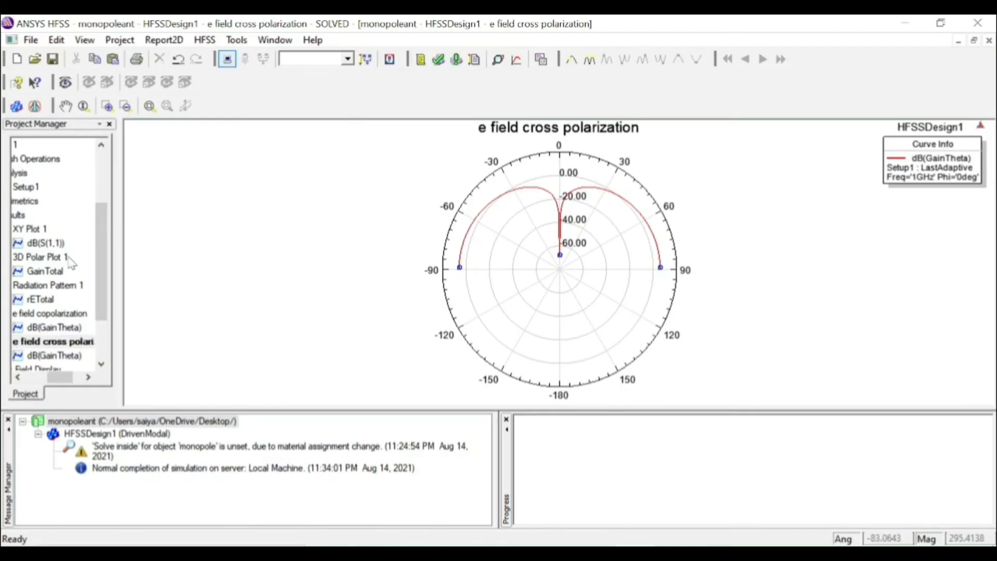
Set up a new far-field radiation pattern report with the dB function applied to GainPhi for Infinite Sphere1
left_click(23, 217)
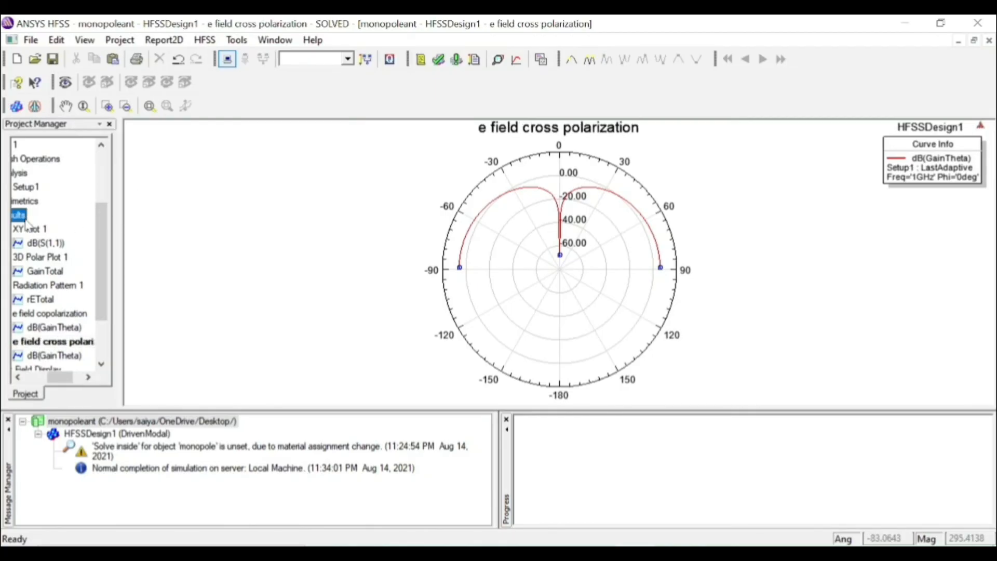
right_click(26, 222)
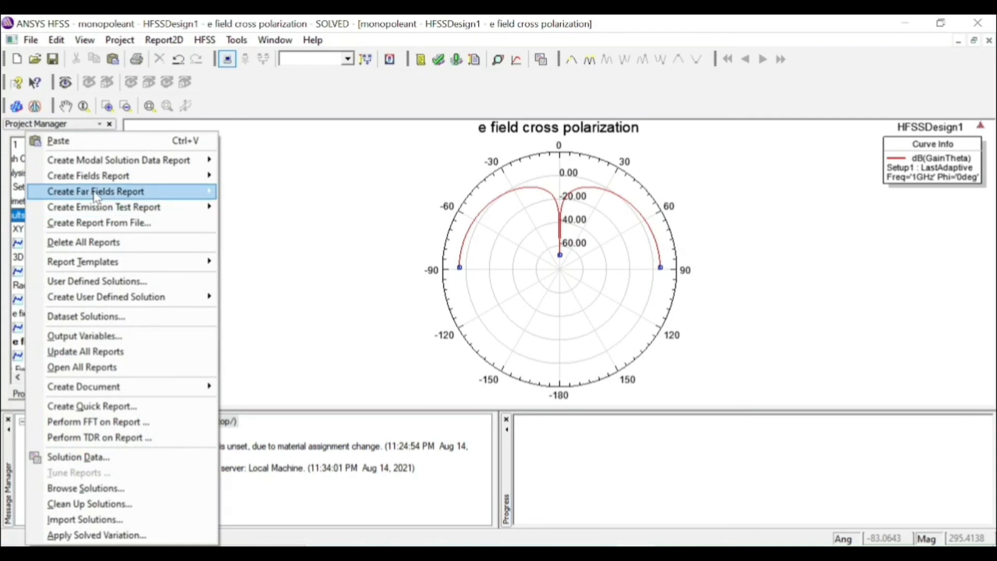
mouse_move(187, 191)
left_click(286, 222)
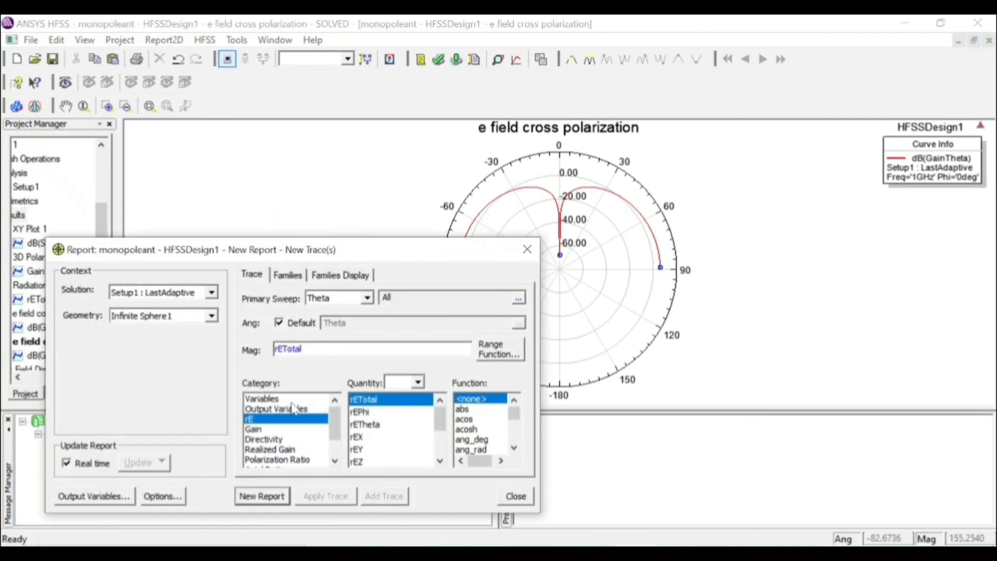
left_click(262, 429)
left_click(393, 413)
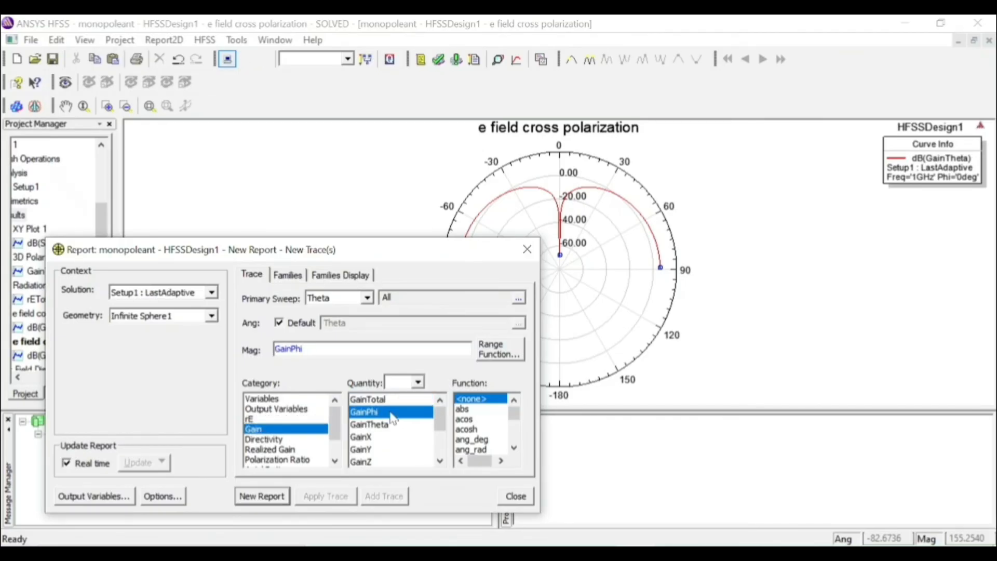
left_click_drag(514, 414, 513, 427)
left_click(514, 400)
left_click(514, 400)
left_click(495, 409)
Restrict the Phi sweep to 0deg only, generate the dB(GainPhi) radiation pattern, and close the report settings
left_click(288, 275)
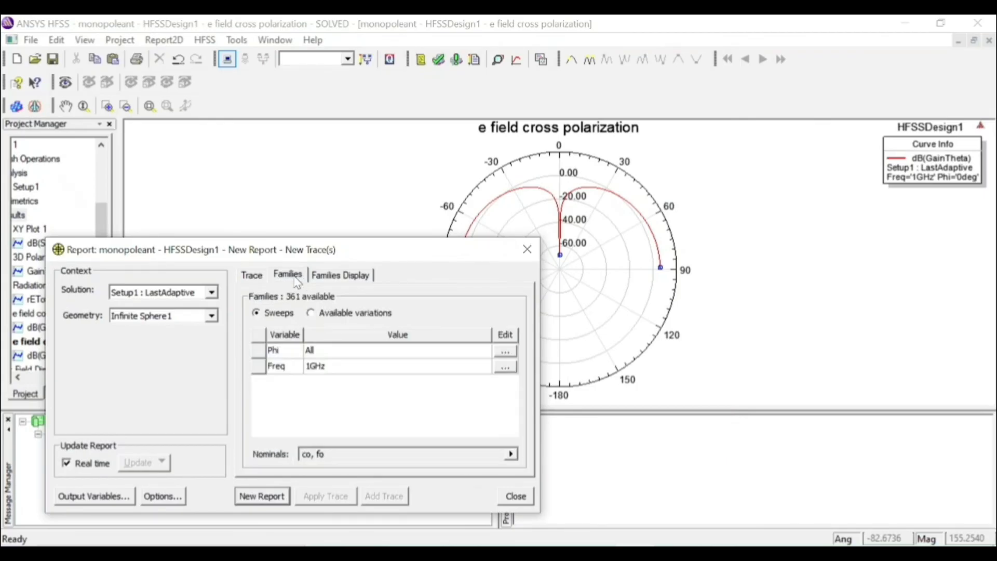
left_click(506, 351)
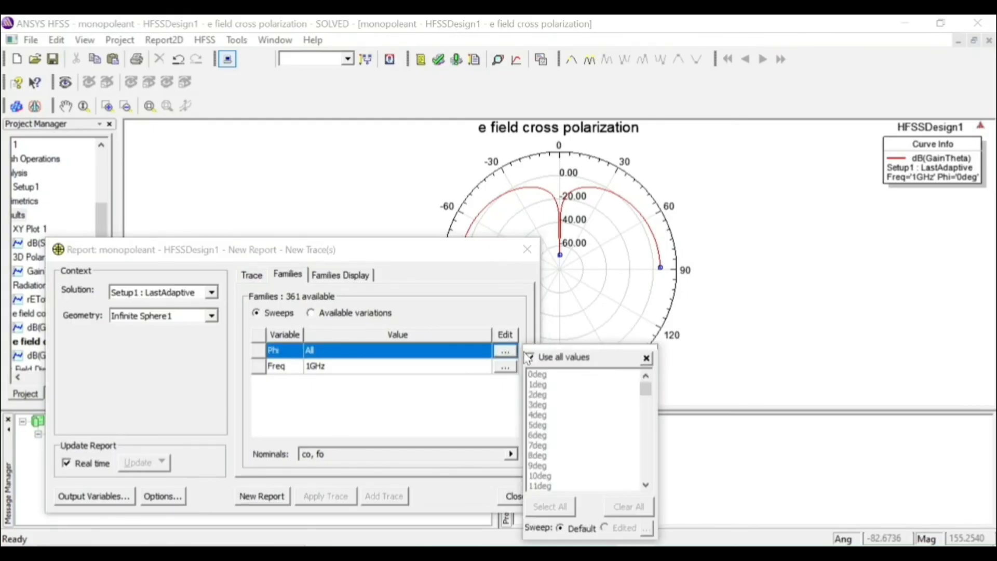
left_click(530, 357)
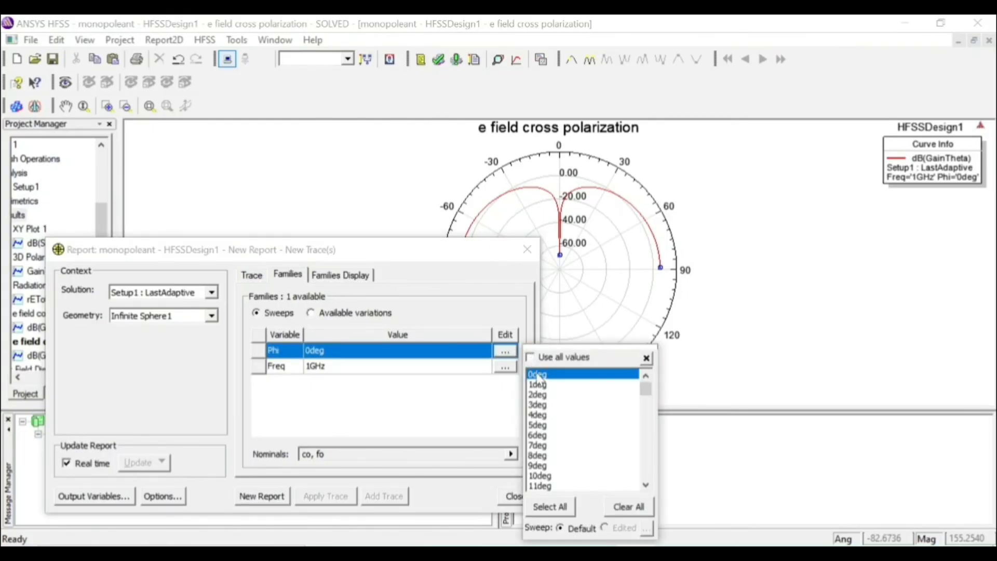
left_click(252, 495)
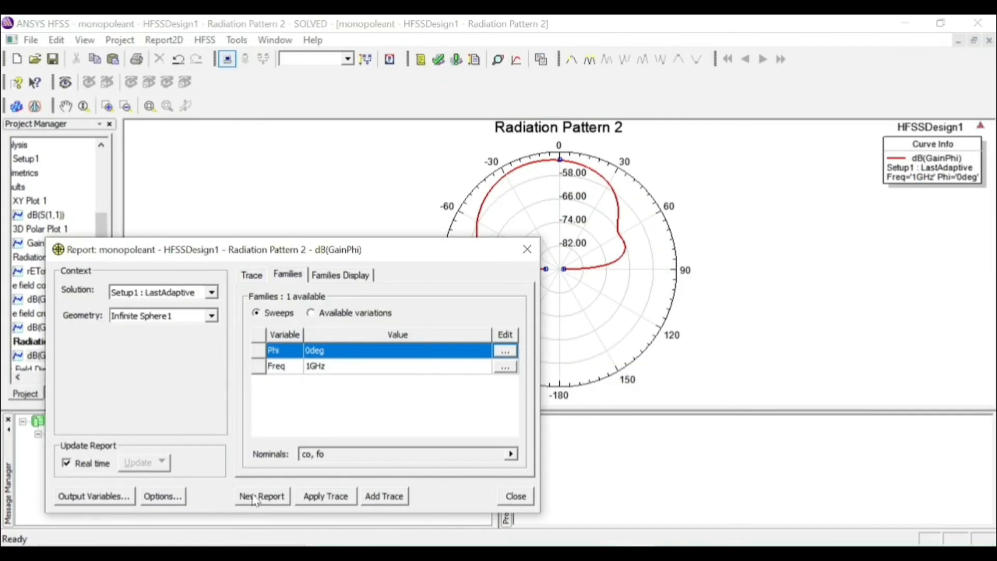
left_click(529, 251)
Set up a second far-field radiation pattern report for Infinite Sphere1 using the dB function of GainPhi
left_click(18, 188)
right_click(15, 189)
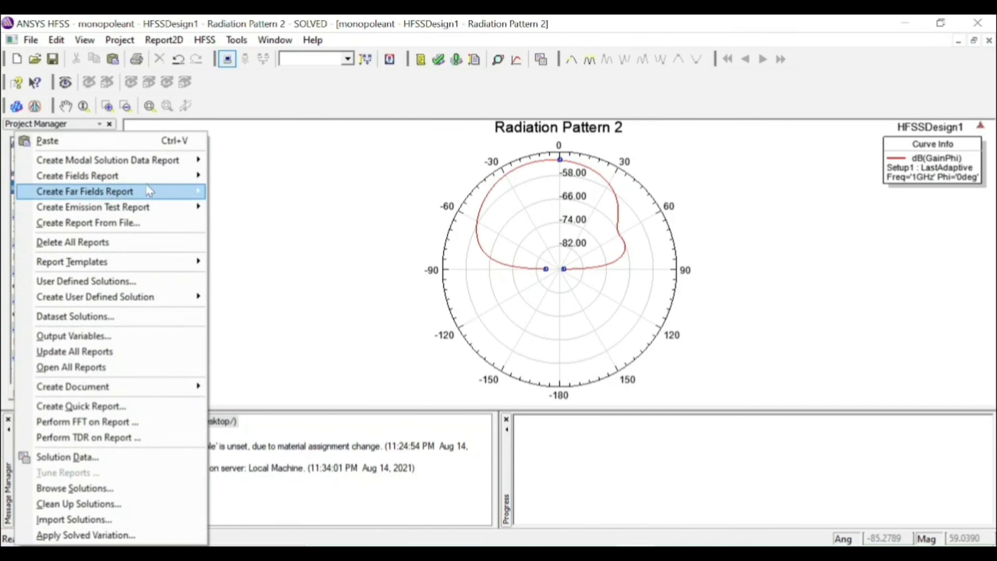
mouse_move(150, 191)
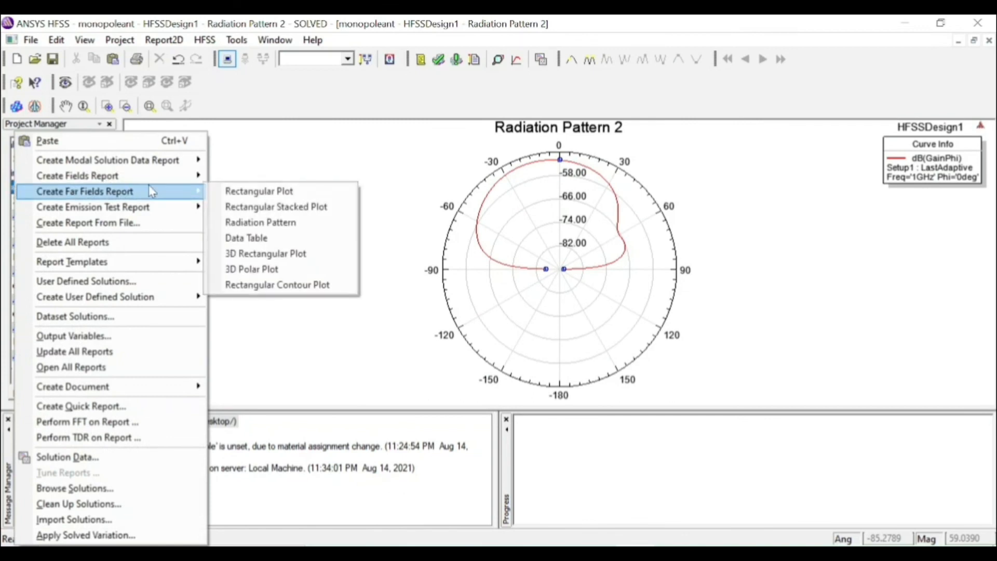
left_click(261, 223)
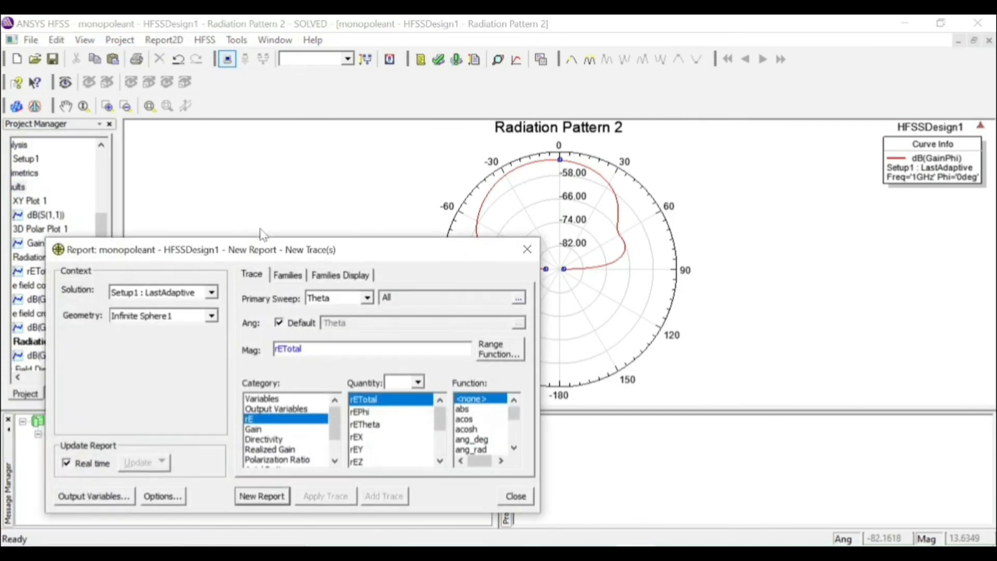
left_click(288, 430)
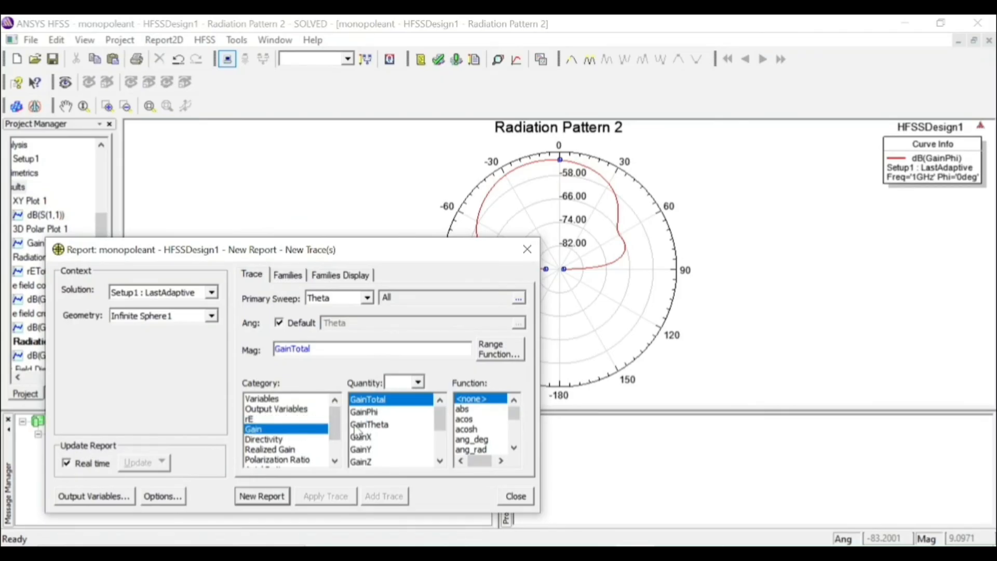
left_click(363, 413)
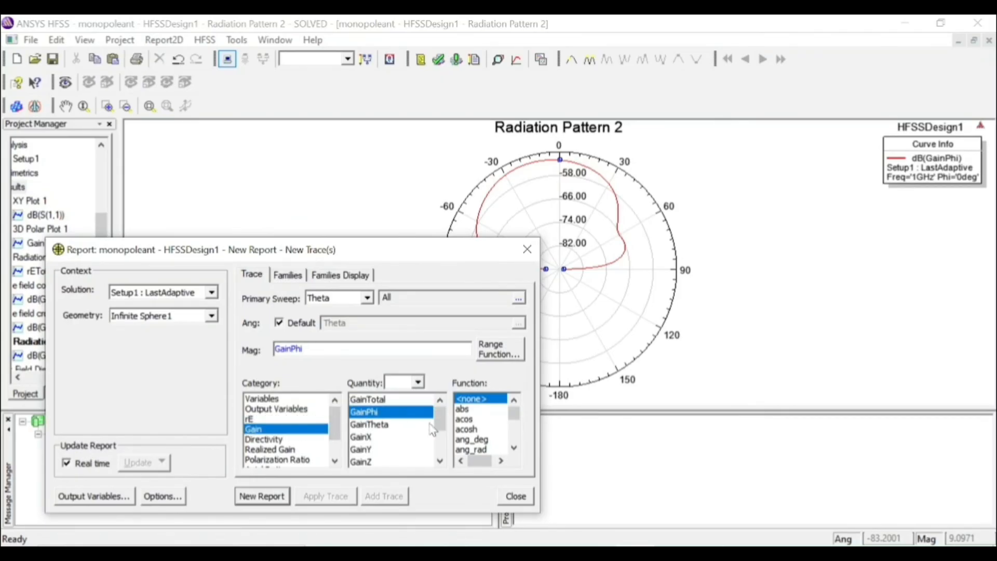
left_click(514, 448)
left_click(514, 448)
left_click(515, 447)
left_click(514, 447)
left_click(514, 448)
left_click(514, 448)
left_click(514, 448)
left_click(514, 447)
left_click(471, 441)
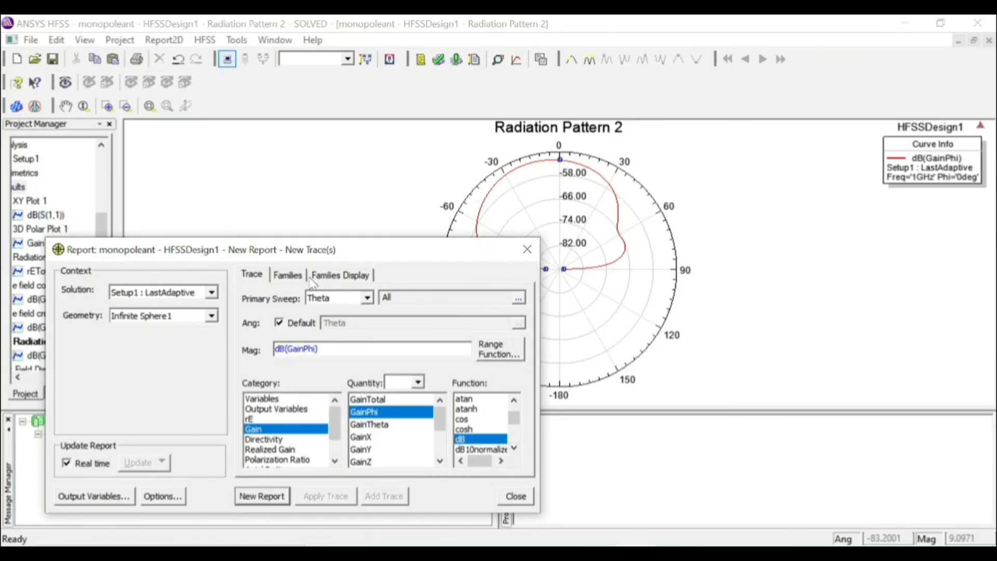
Limit Phi to 90deg instead of all values, generate the second dB(GainPhi) radiation pattern, and close the report settings
left_click(333, 275)
left_click(303, 279)
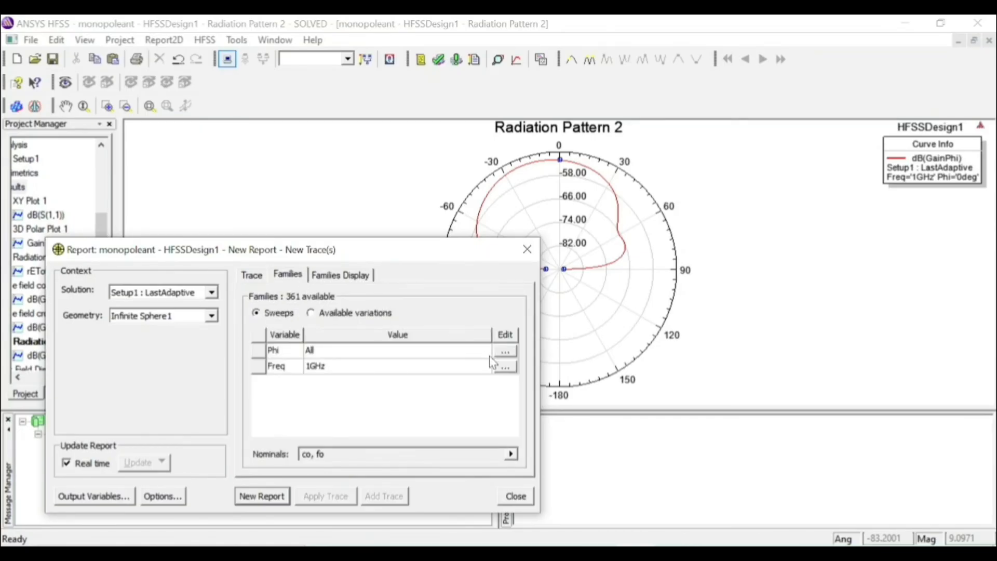
left_click(505, 351)
left_click(510, 333)
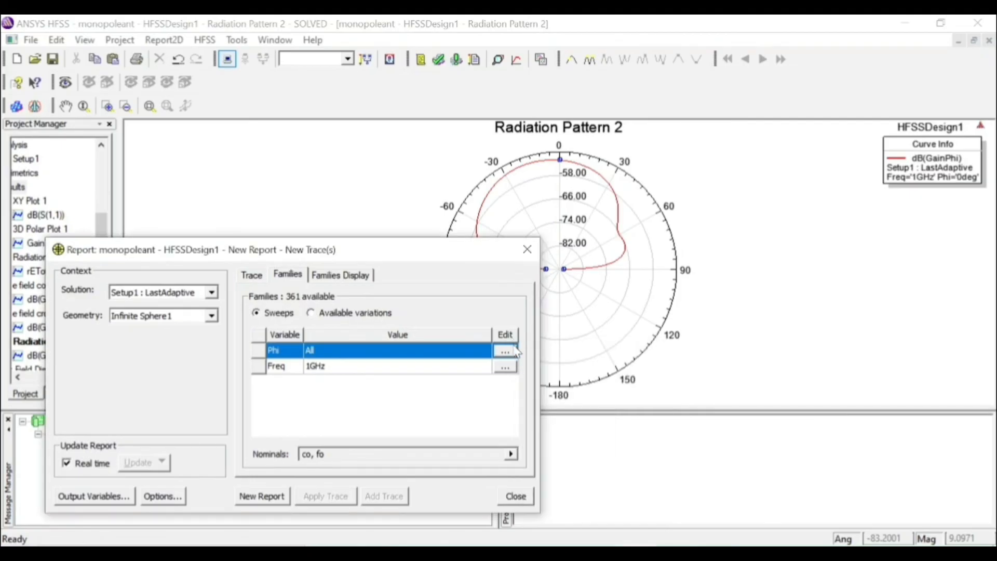
left_click(514, 352)
left_click(530, 357)
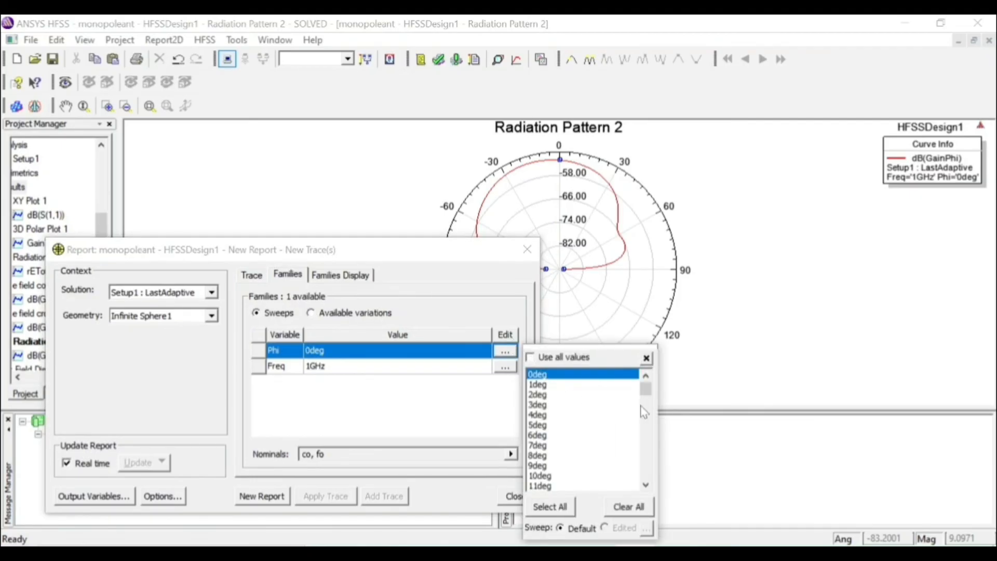
left_click_drag(645, 390, 646, 415)
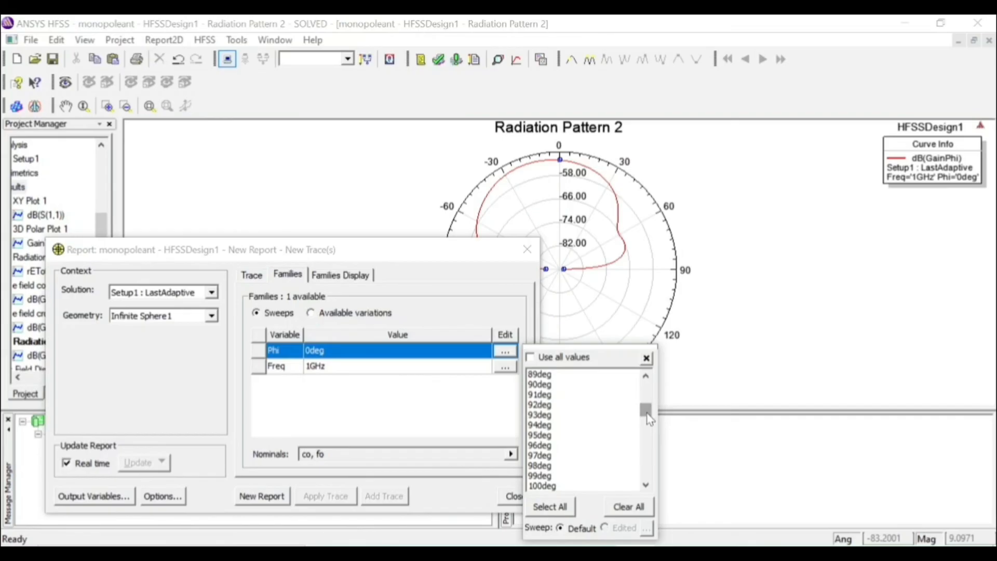
left_click(558, 384)
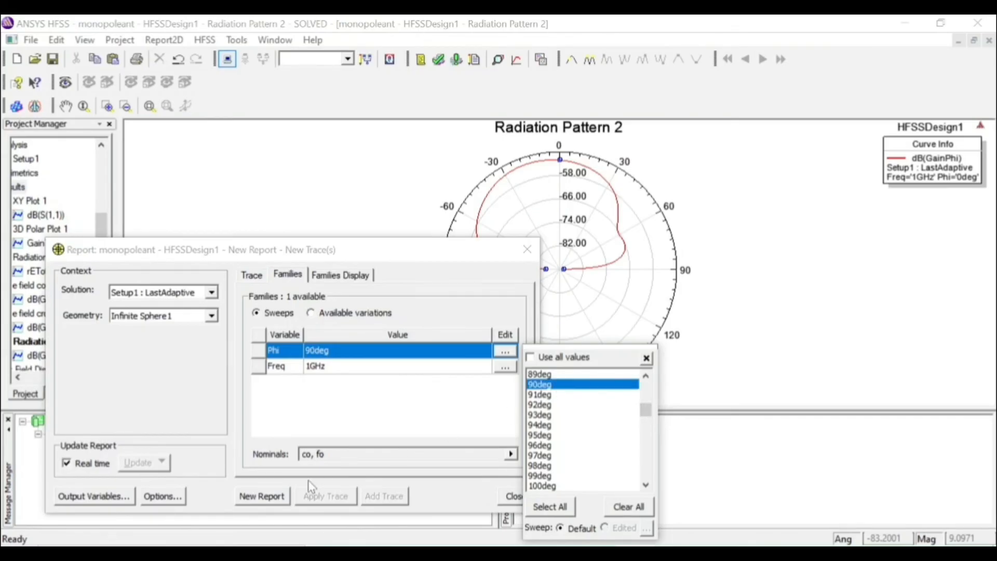
left_click(281, 495)
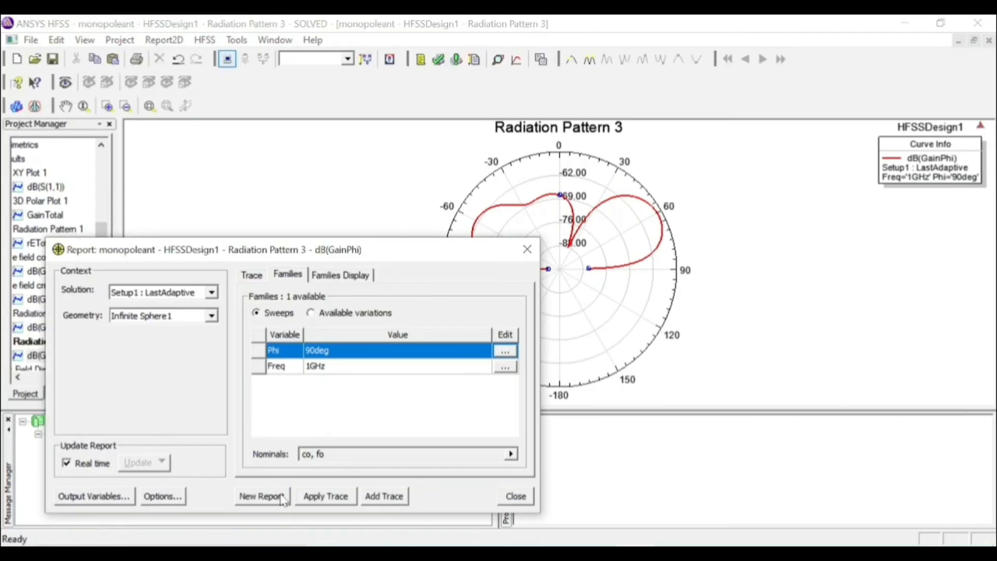
left_click(523, 252)
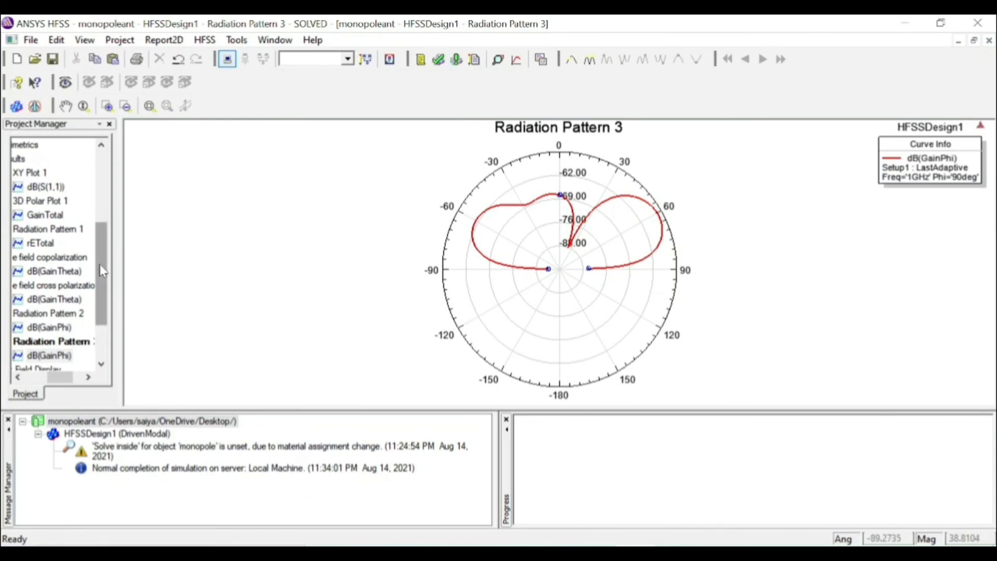
Return to the 3D model view of HFSSDesign1
left_click_drag(102, 270, 123, 178)
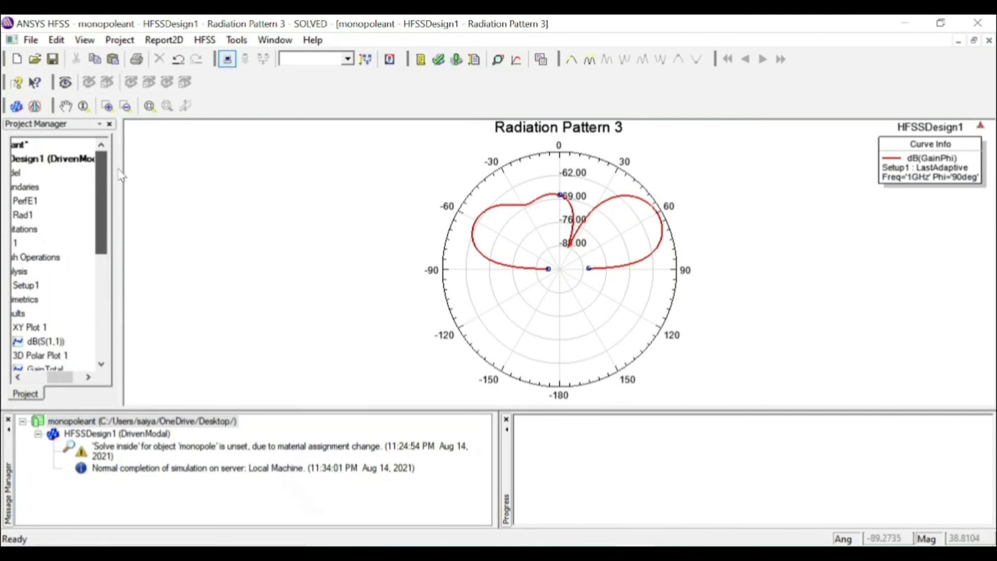
double_click(72, 159)
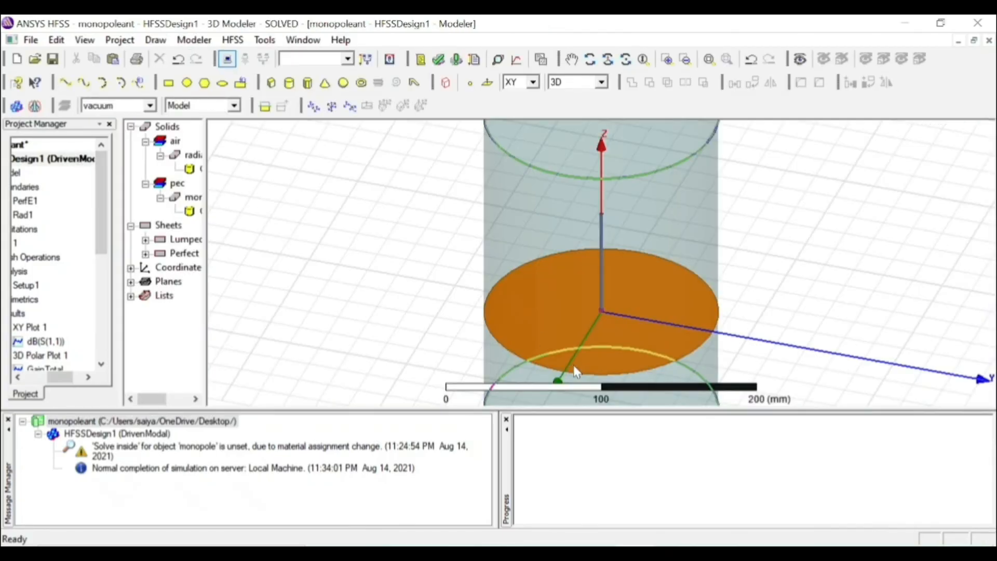